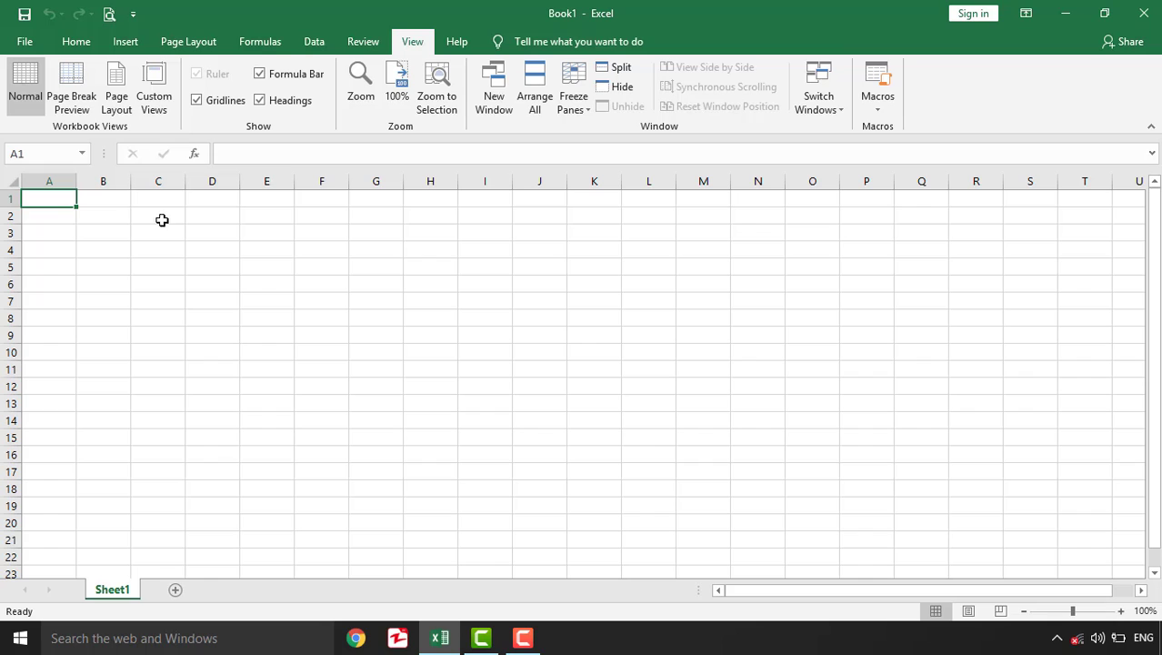
Look over the Formulas tab, then return to the View tab.
left_click(259, 41)
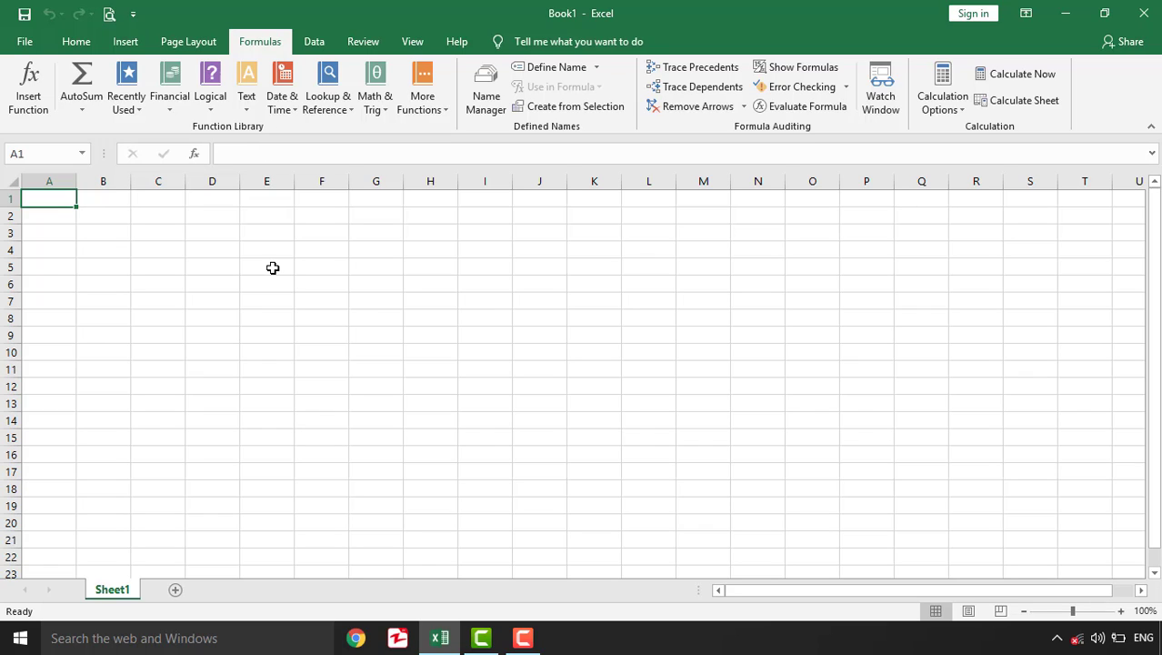
left_click(136, 201)
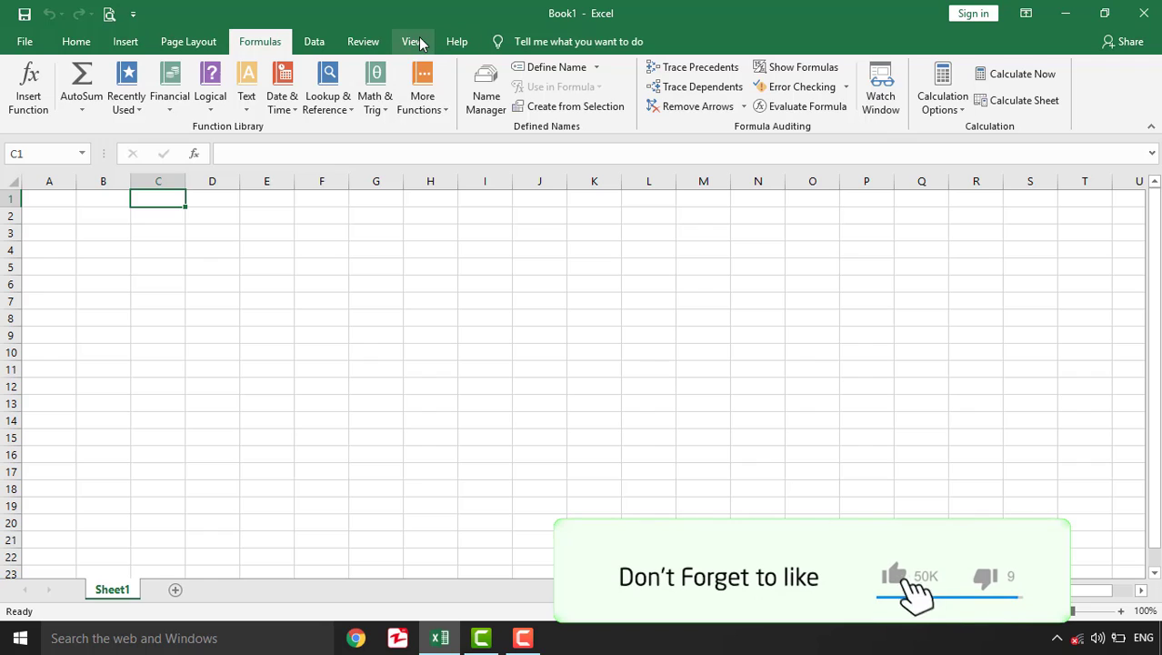
left_click(416, 41)
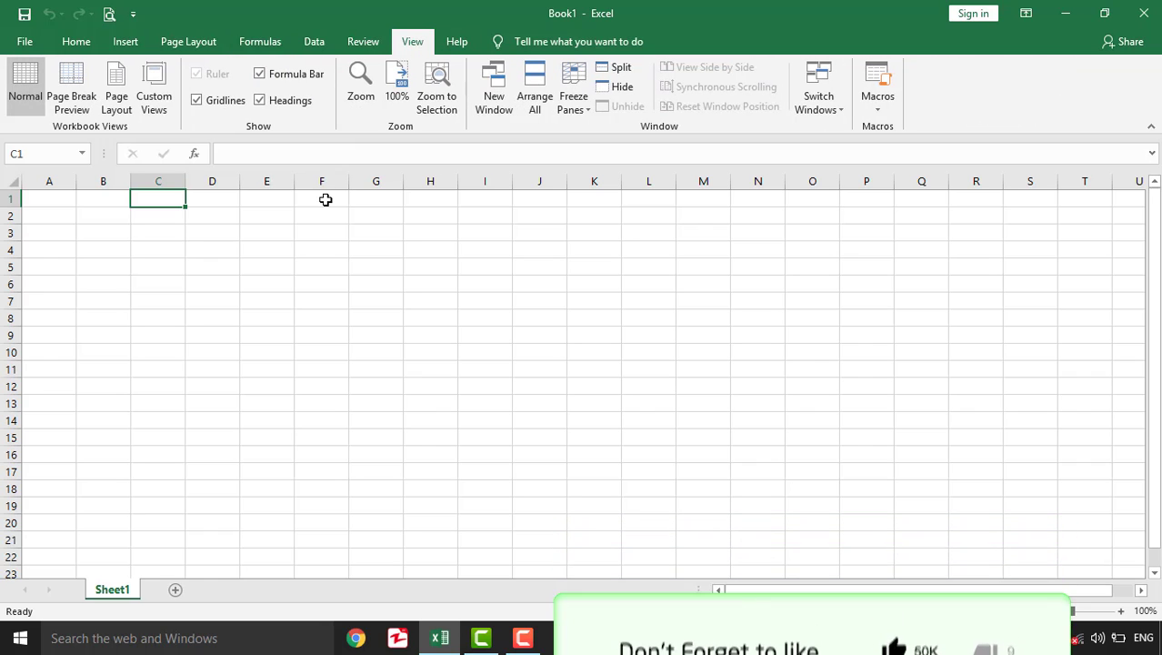
left_click(106, 216)
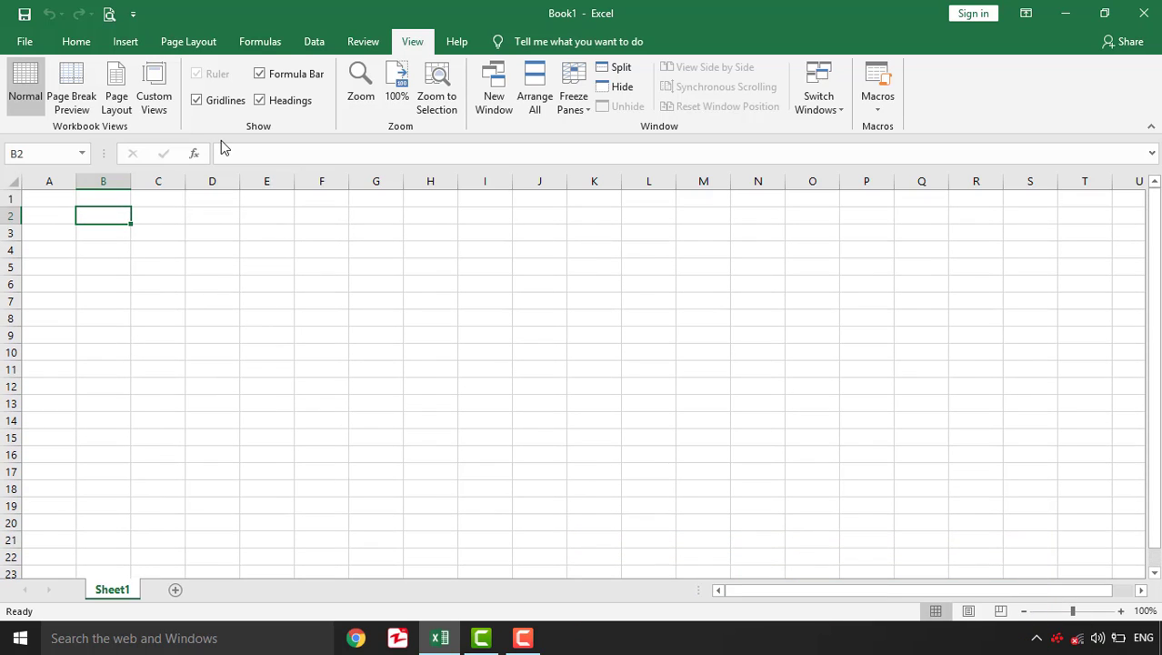
Enter kshkdg in cell D5 and sdgh in cell H7.
left_click(204, 262)
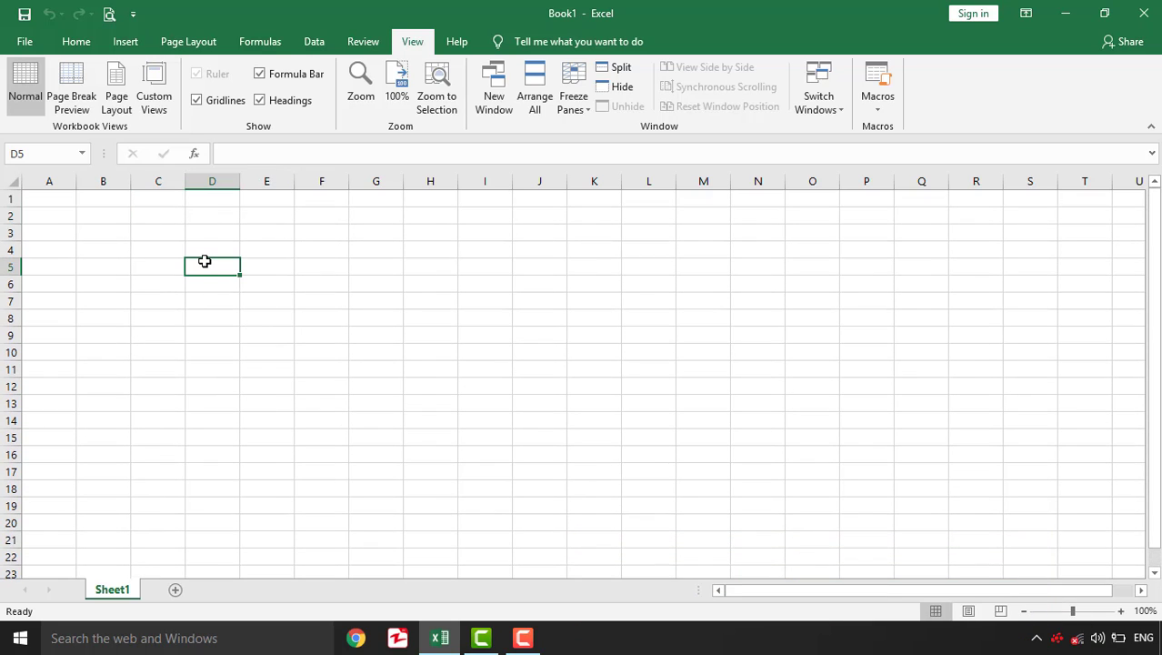
type("kshkdg")
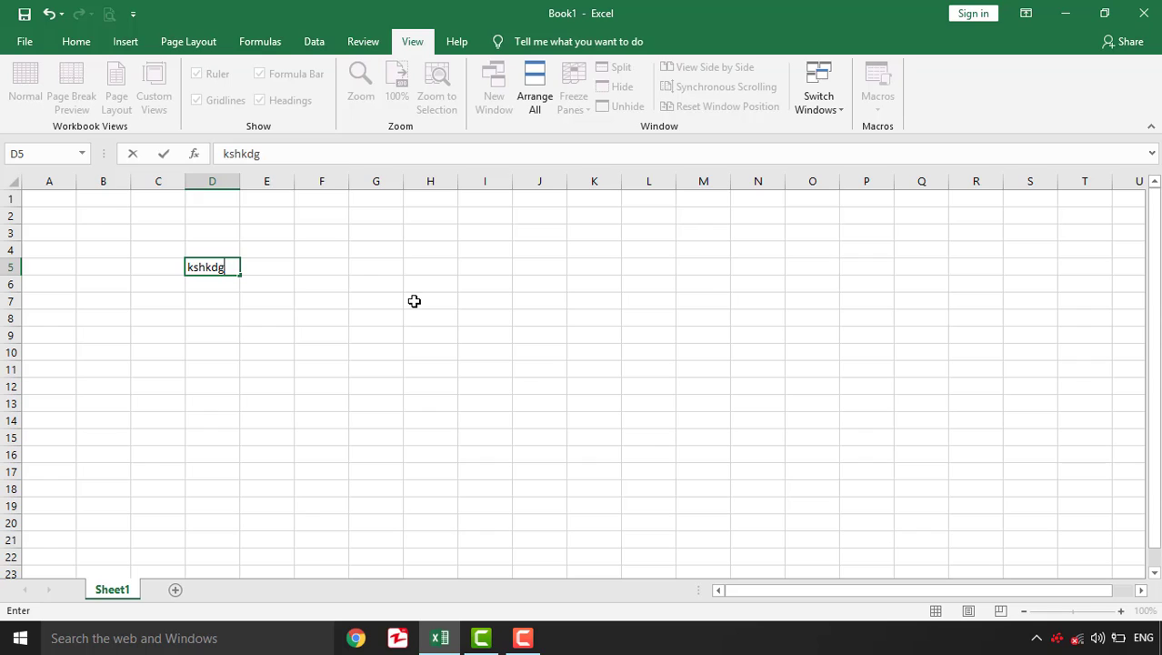
left_click(414, 301)
type("sdgh")
left_click(234, 334)
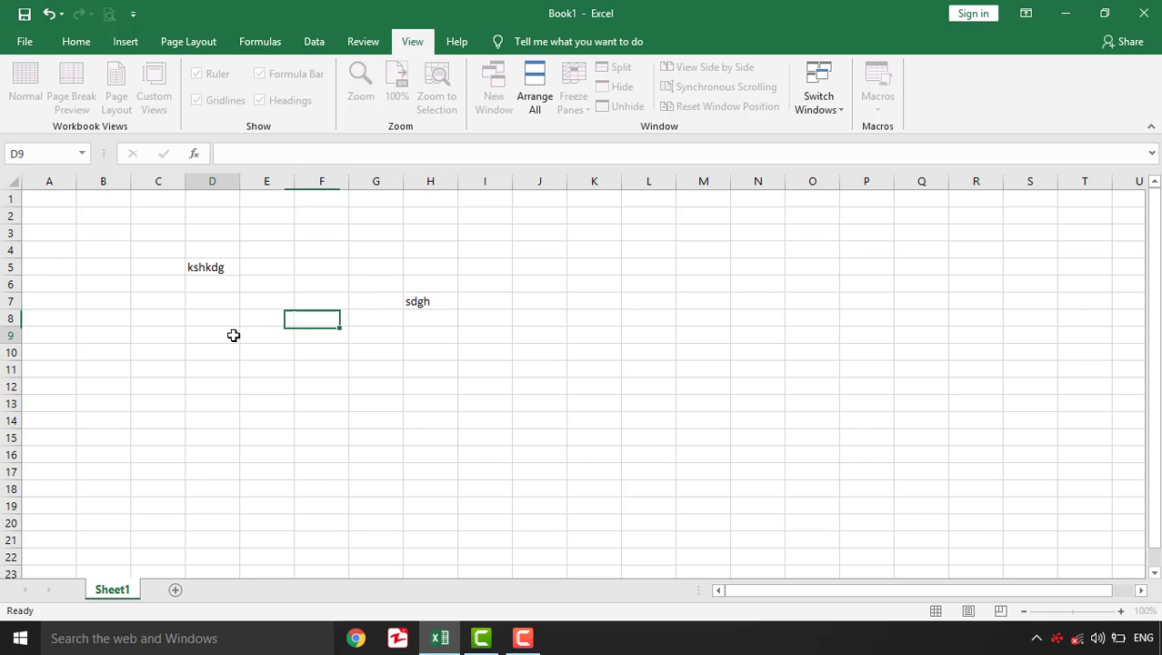
left_click(360, 235)
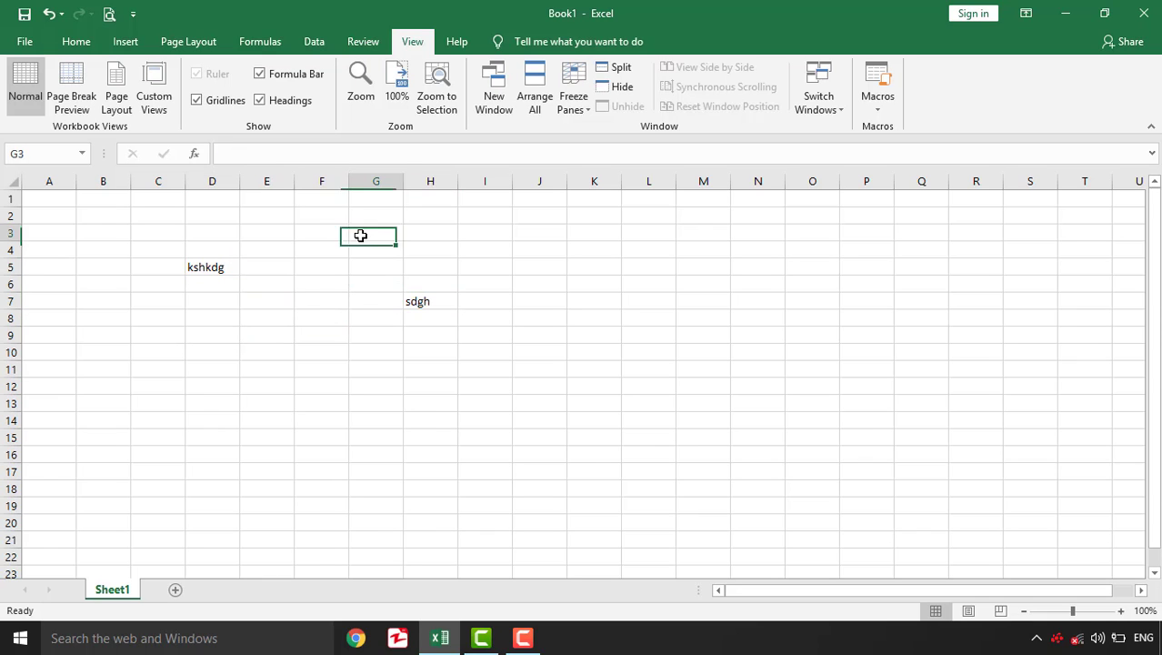
left_click(321, 299)
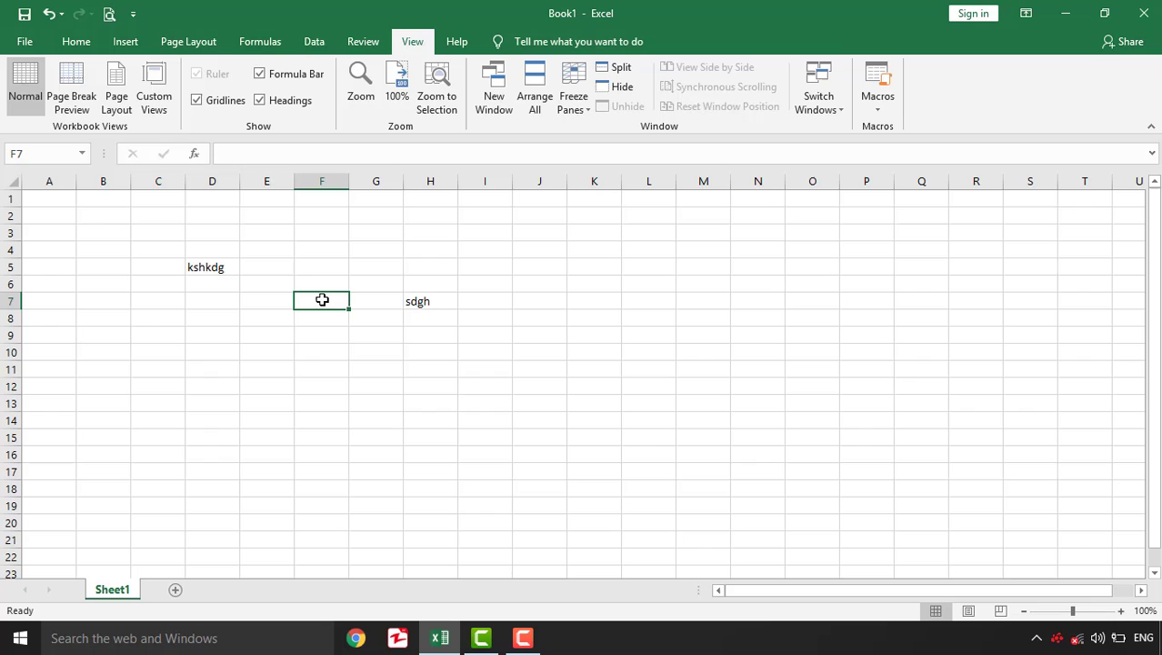
Switch to Page Break Preview and widen the print area rightward toward column AE.
left_click(85, 98)
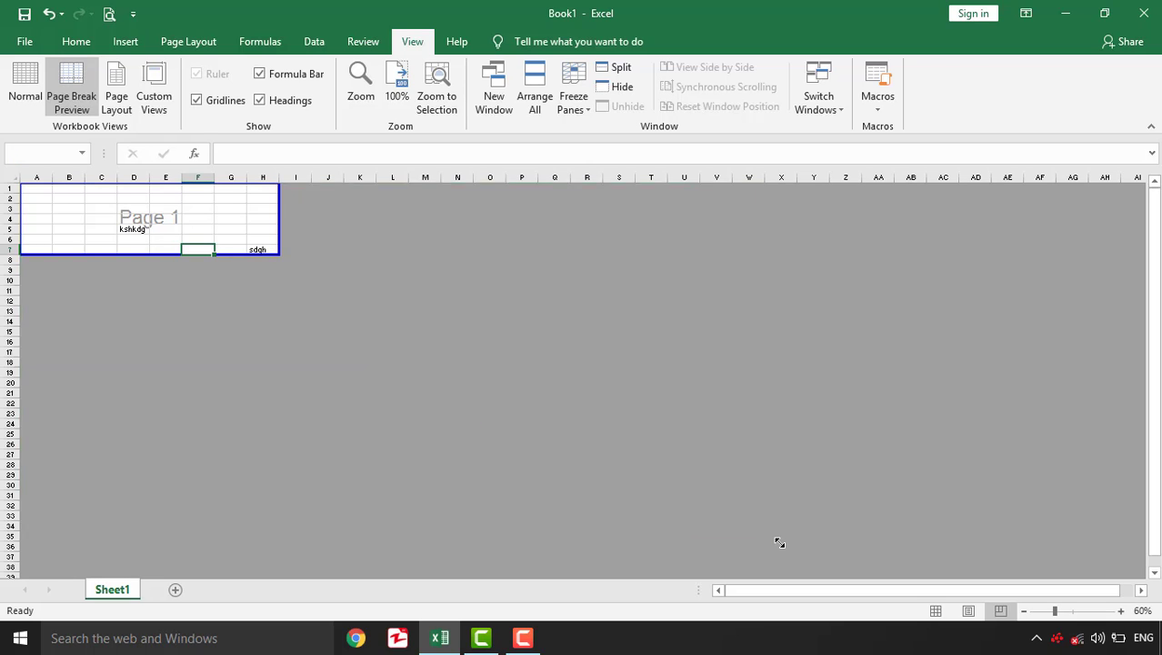
left_click_drag(279, 253, 765, 541)
left_click(167, 394)
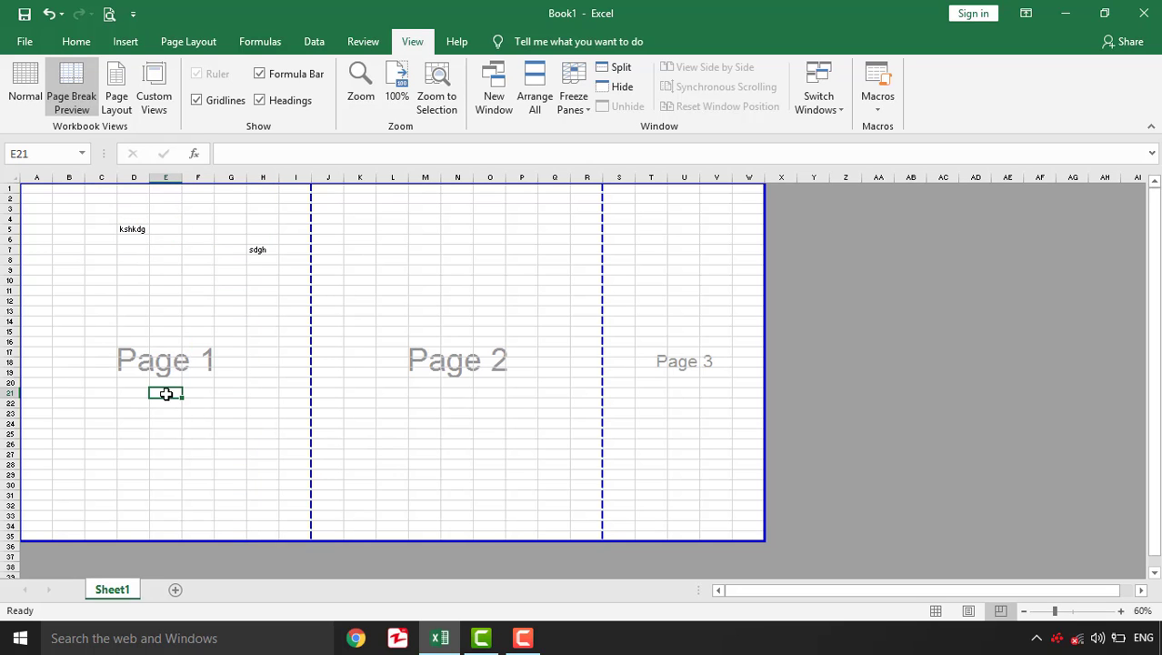
left_click(444, 312)
left_click(695, 320)
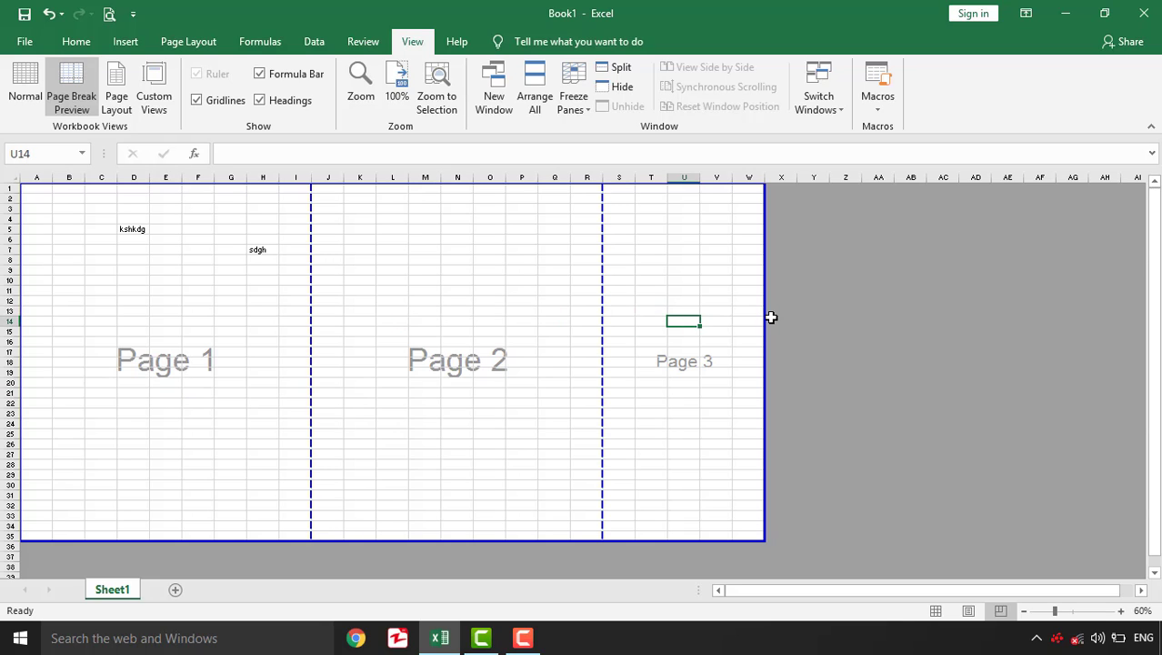
left_click_drag(768, 317, 1024, 343)
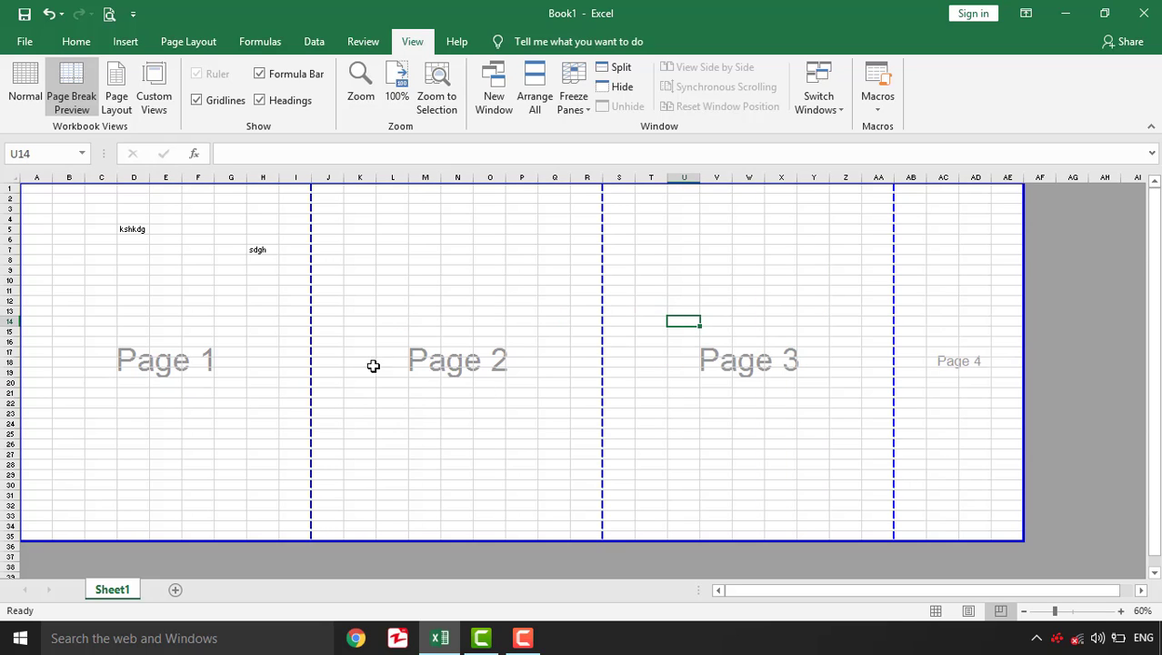
Extend the print area's bottom border down to row 58.
scroll(342, 356, "down", 1)
scroll(342, 357, "down", 1)
left_click_drag(268, 492, 266, 592)
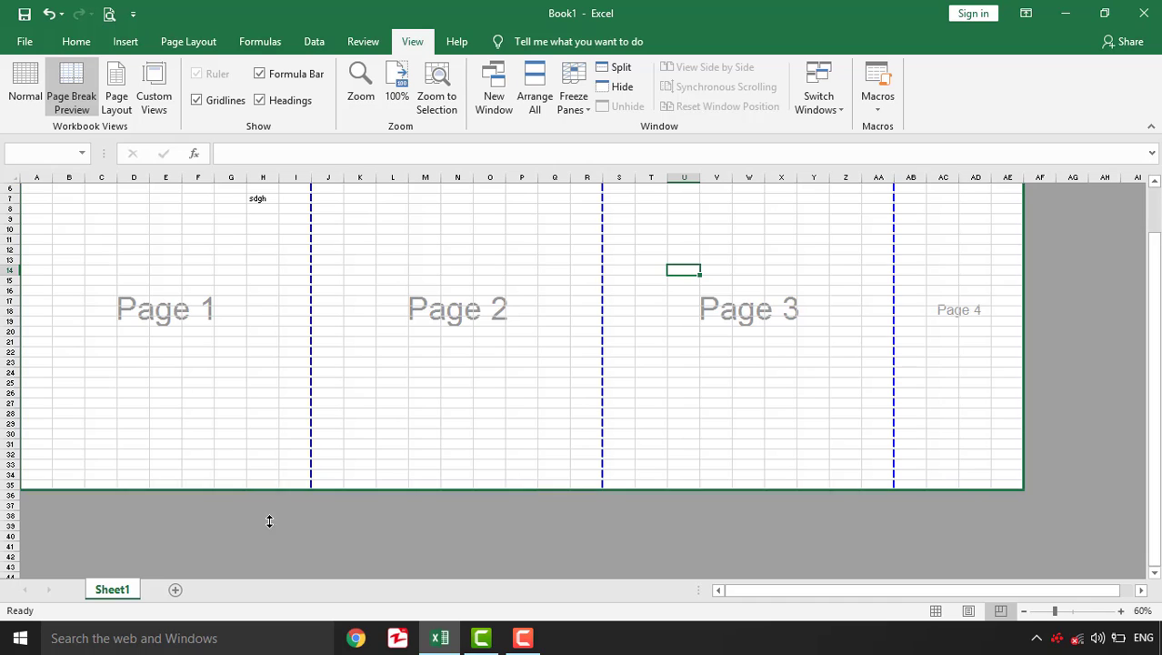
scroll(289, 453, "down", 5)
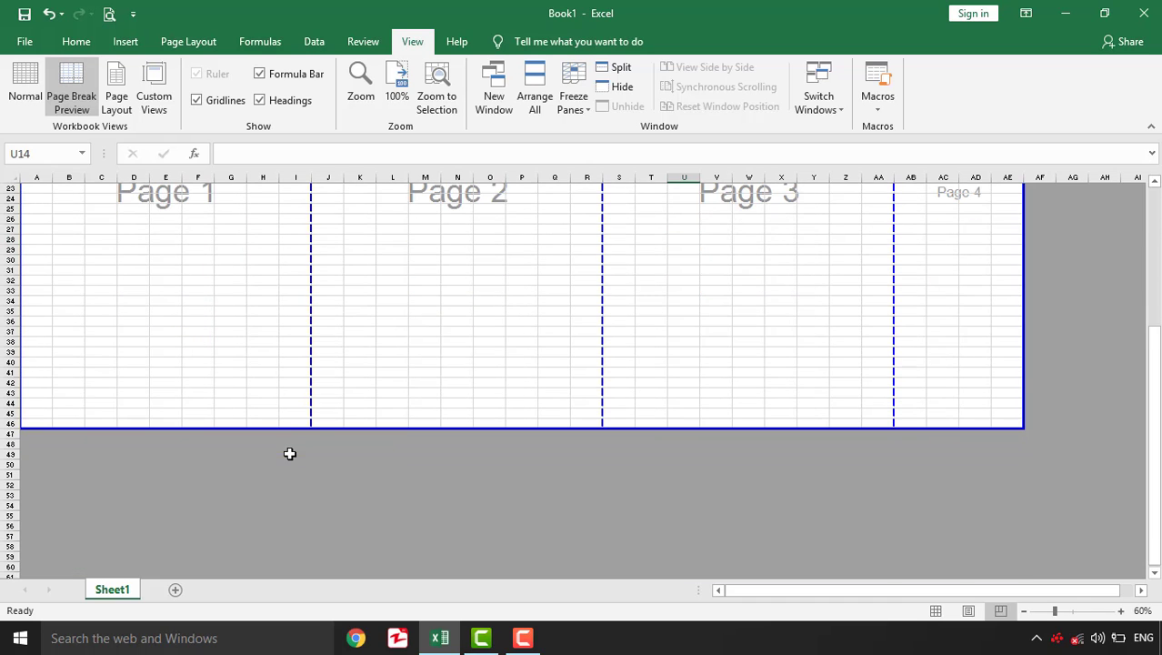
left_click_drag(289, 424, 289, 551)
scroll(328, 403, "down", 7)
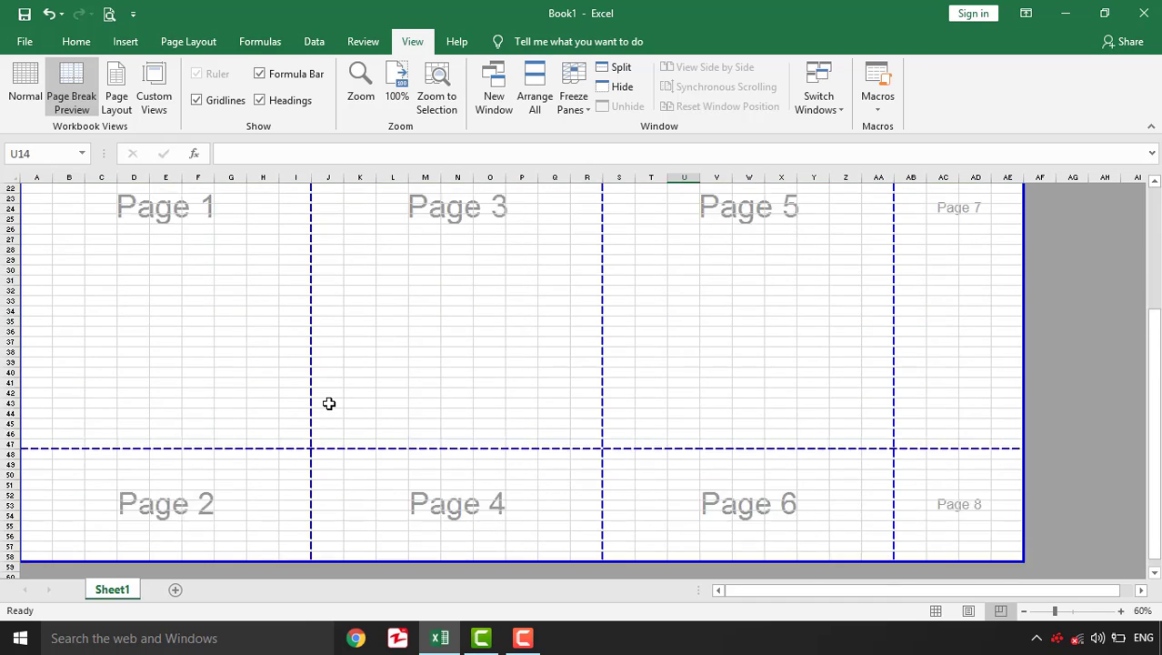
scroll(328, 403, "down", 5)
left_click(213, 375)
left_click(444, 383)
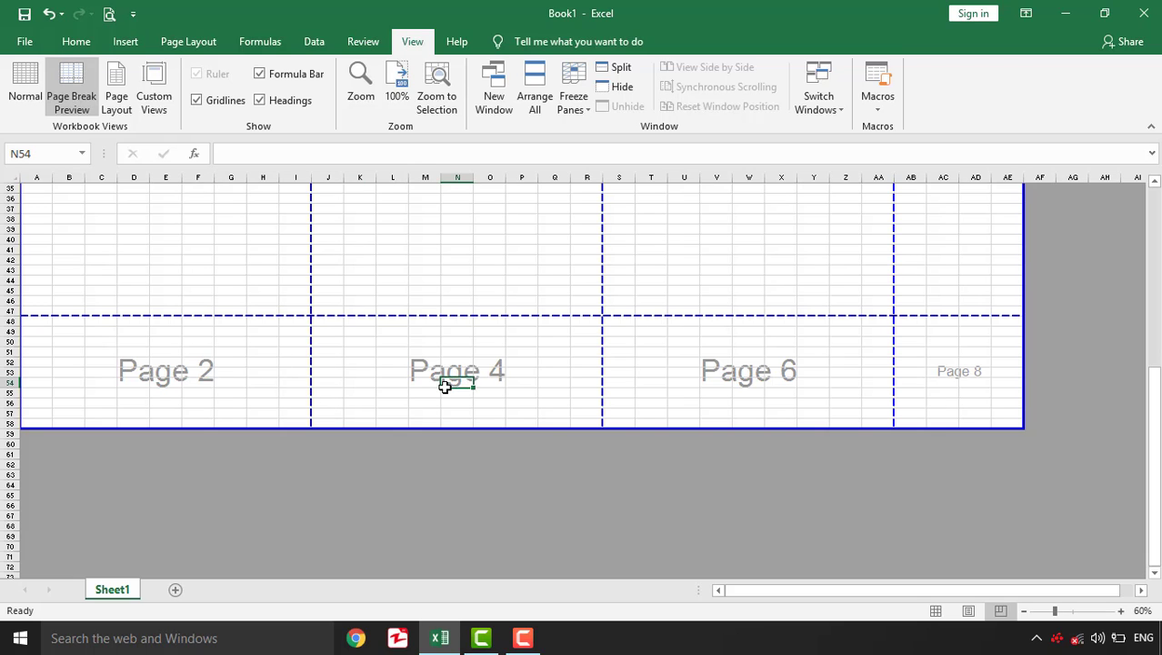
scroll(445, 386, "up", 12)
Enter kgsd in cell E16 and sfsf in cell J17.
left_click(168, 339)
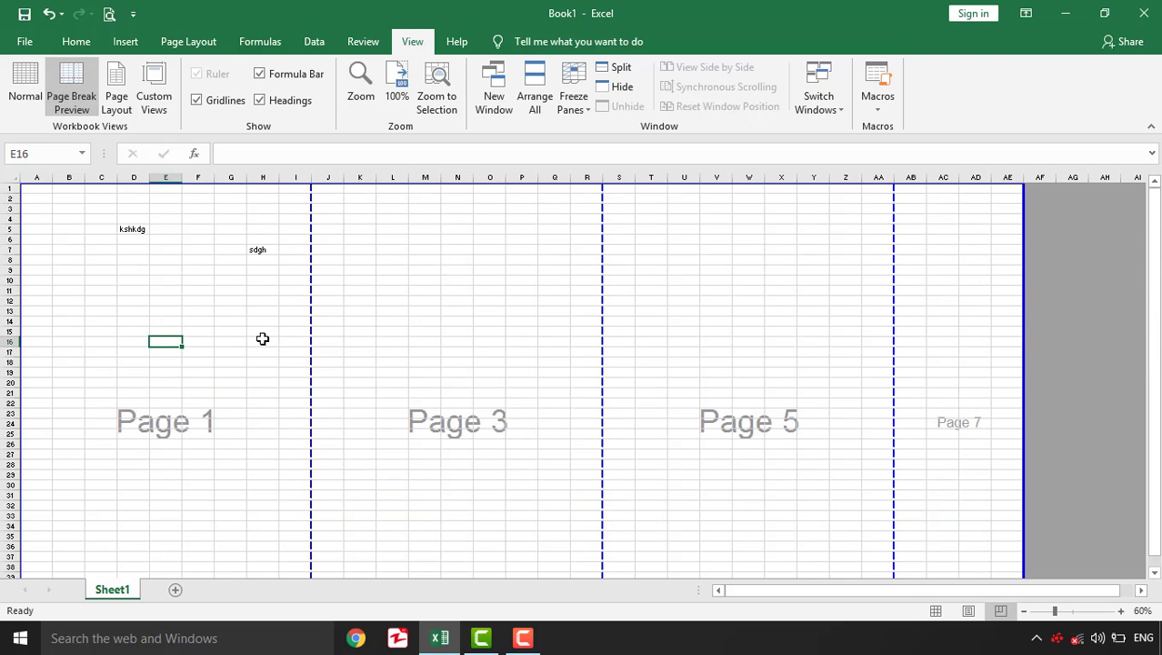
type("kgsd")
left_click(323, 350)
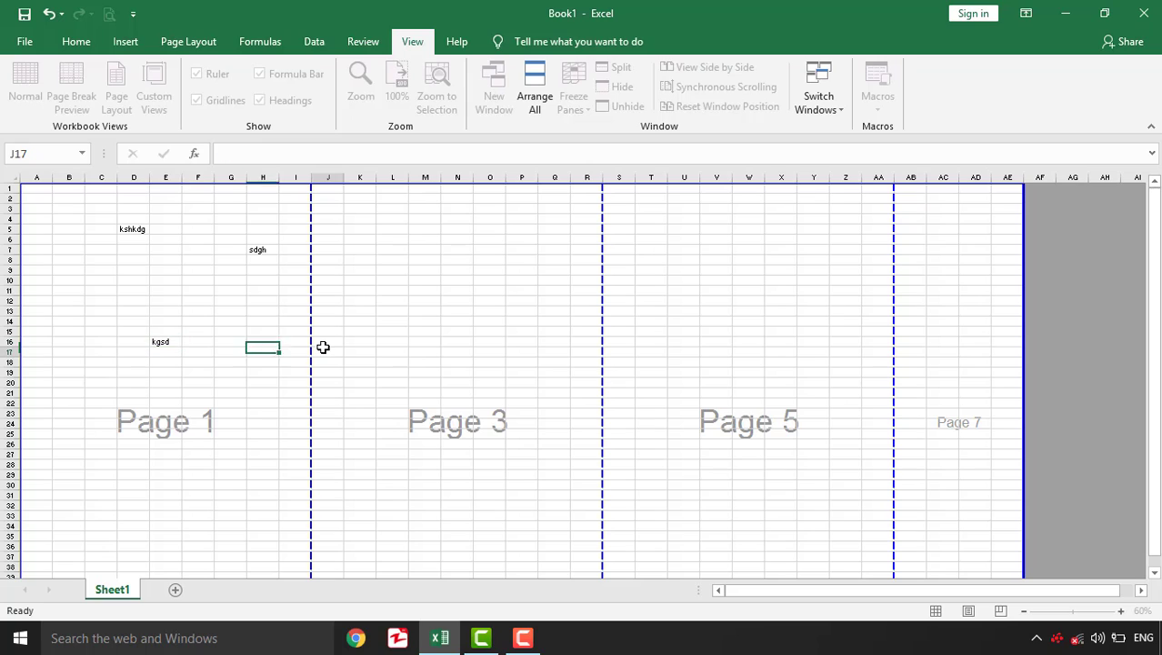
type("sfsf")
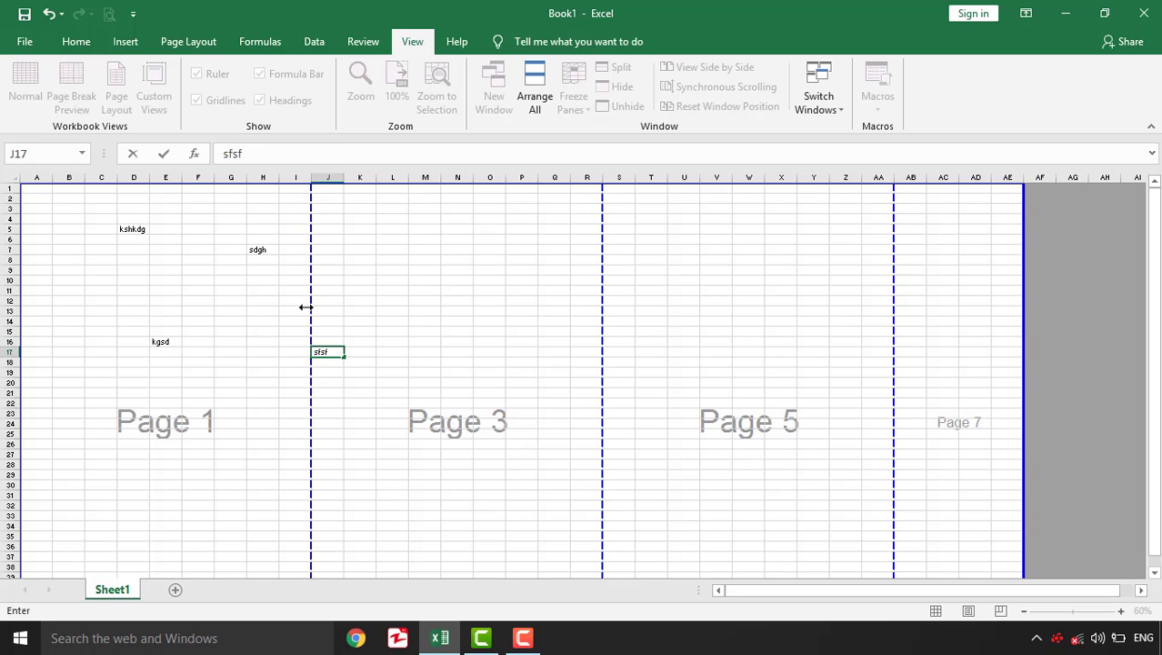
left_click(271, 338)
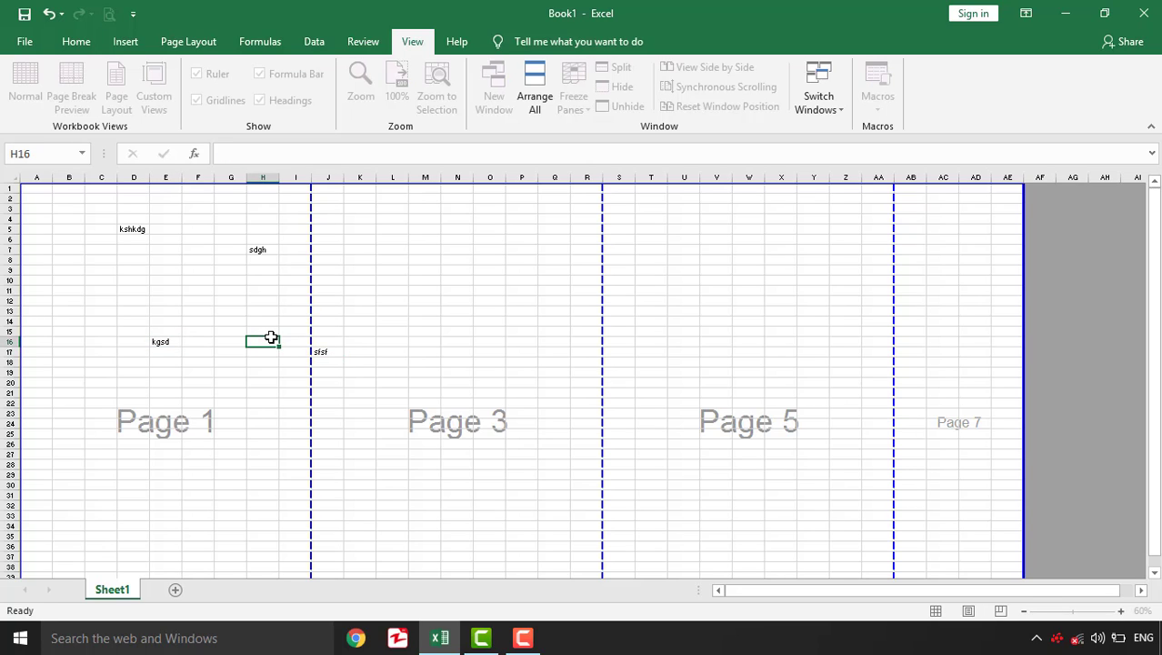
Move the first vertical page break so page 1 ends after column J.
left_click_drag(313, 340, 343, 339)
left_click(318, 352)
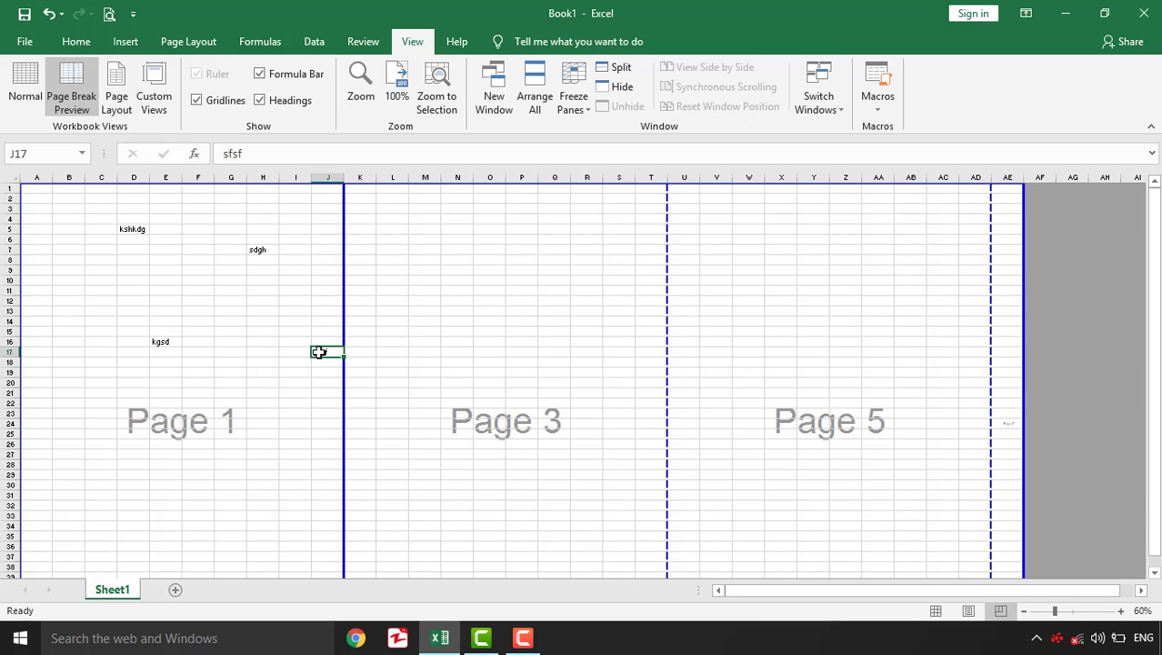
left_click(273, 320)
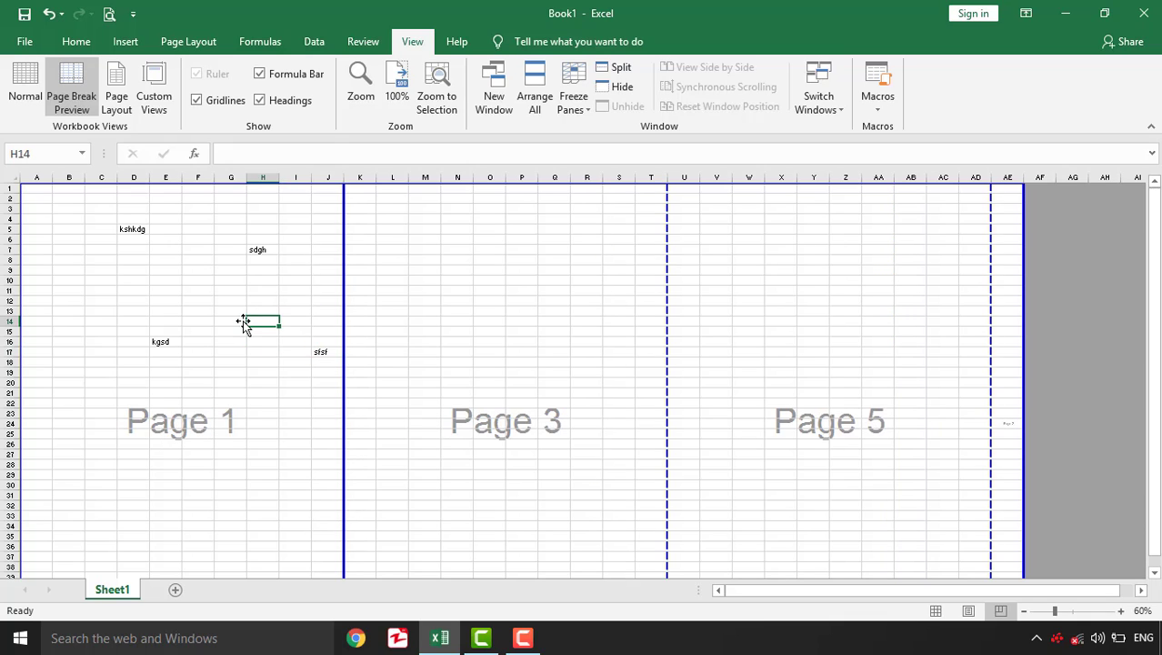
left_click(243, 320)
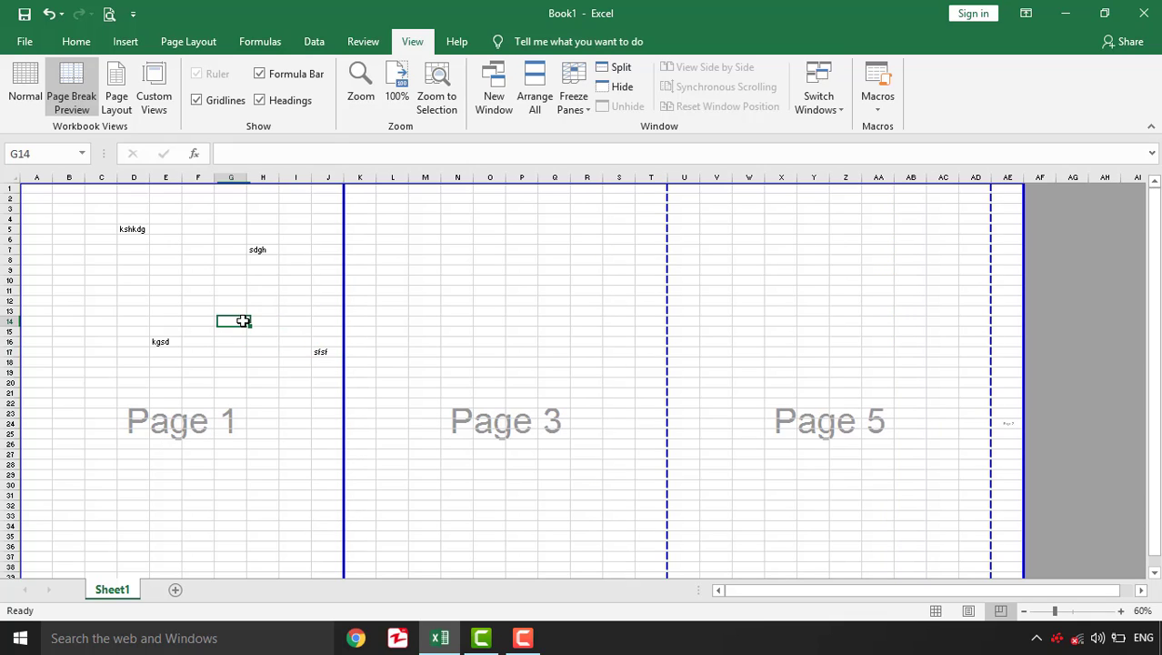
Switch to Page Layout view and try the centre and right header sections, leaving them empty.
left_click(119, 102)
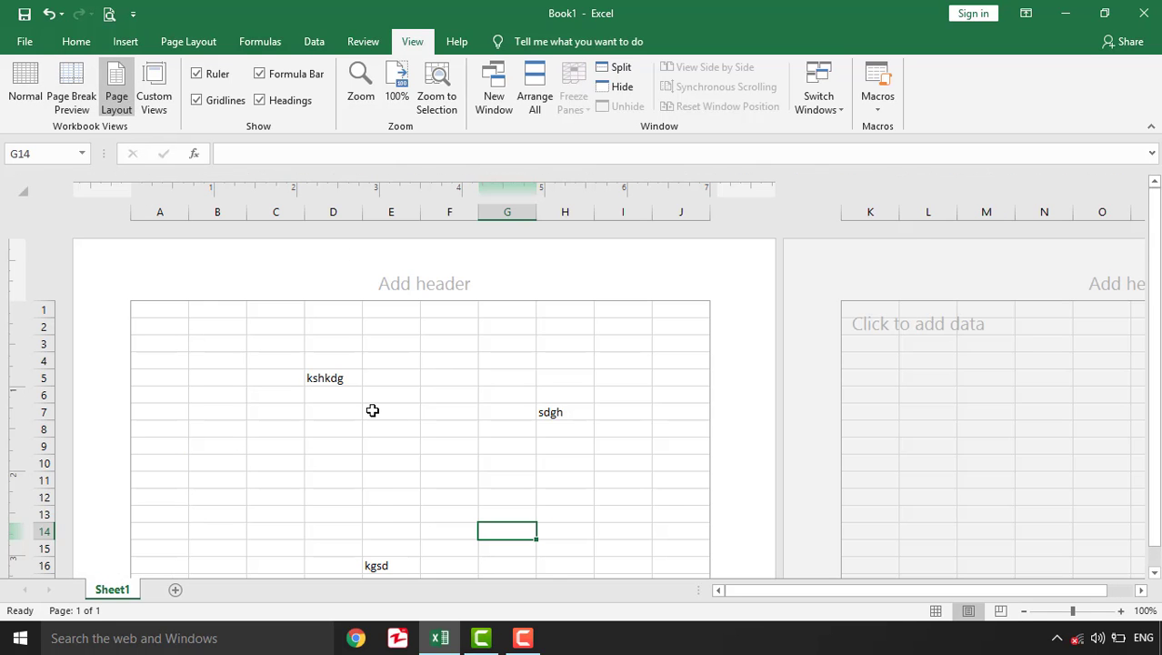
scroll(372, 410, "down", 4)
scroll(372, 410, "up", 4)
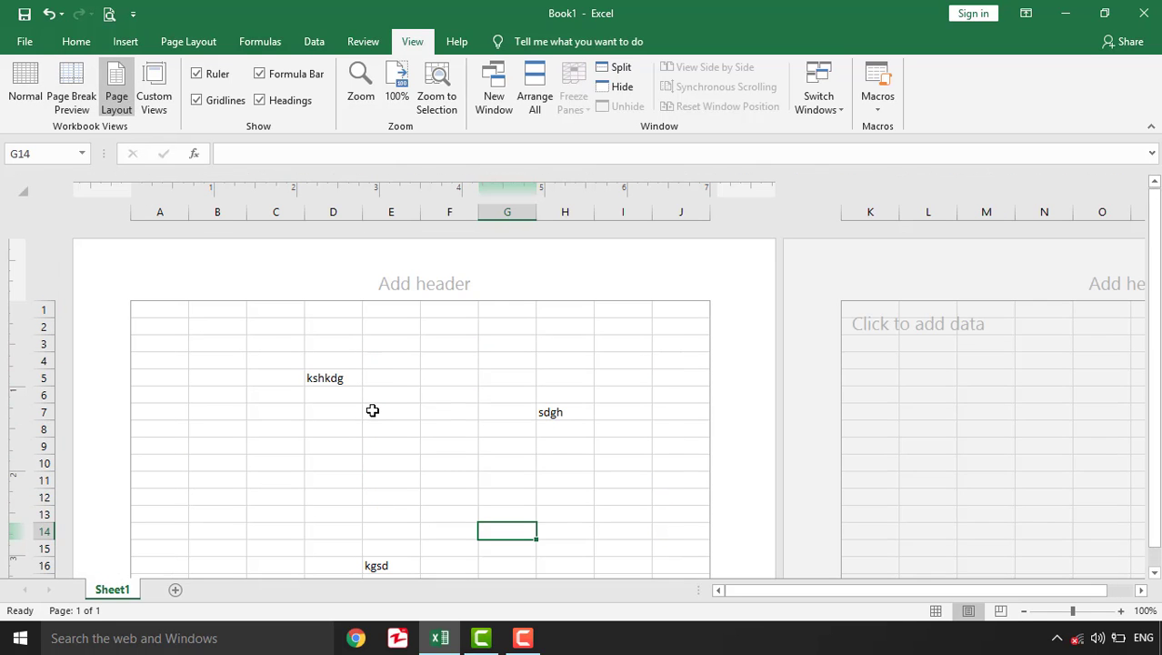
left_click(407, 281)
left_click(409, 409)
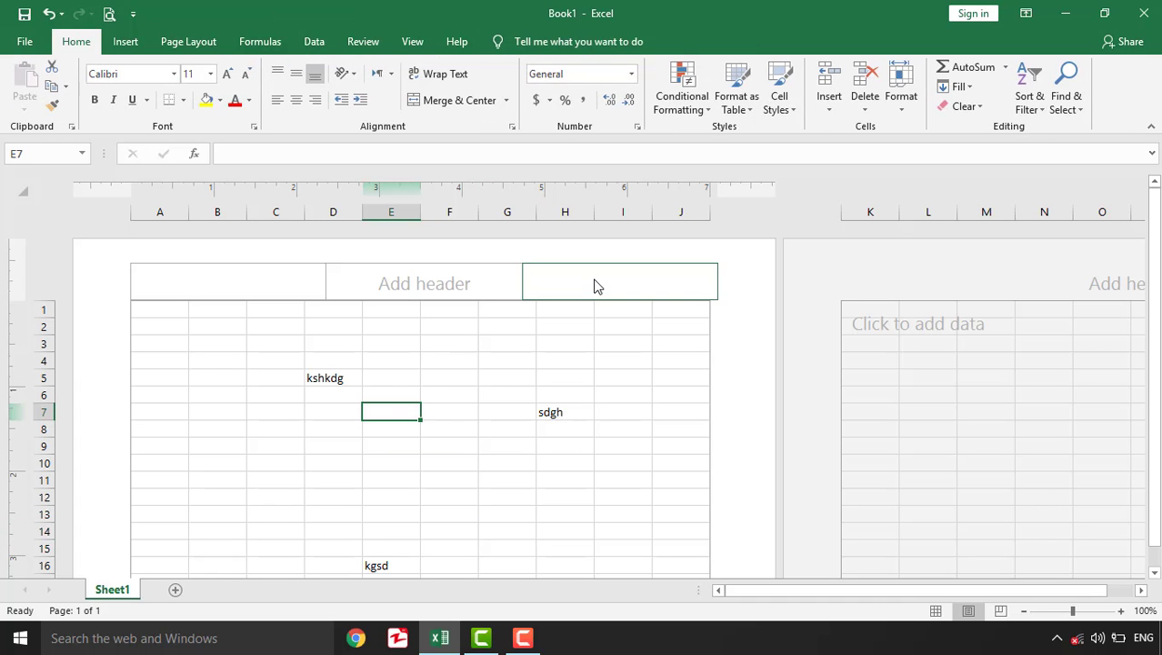
left_click(597, 286)
left_click(496, 433)
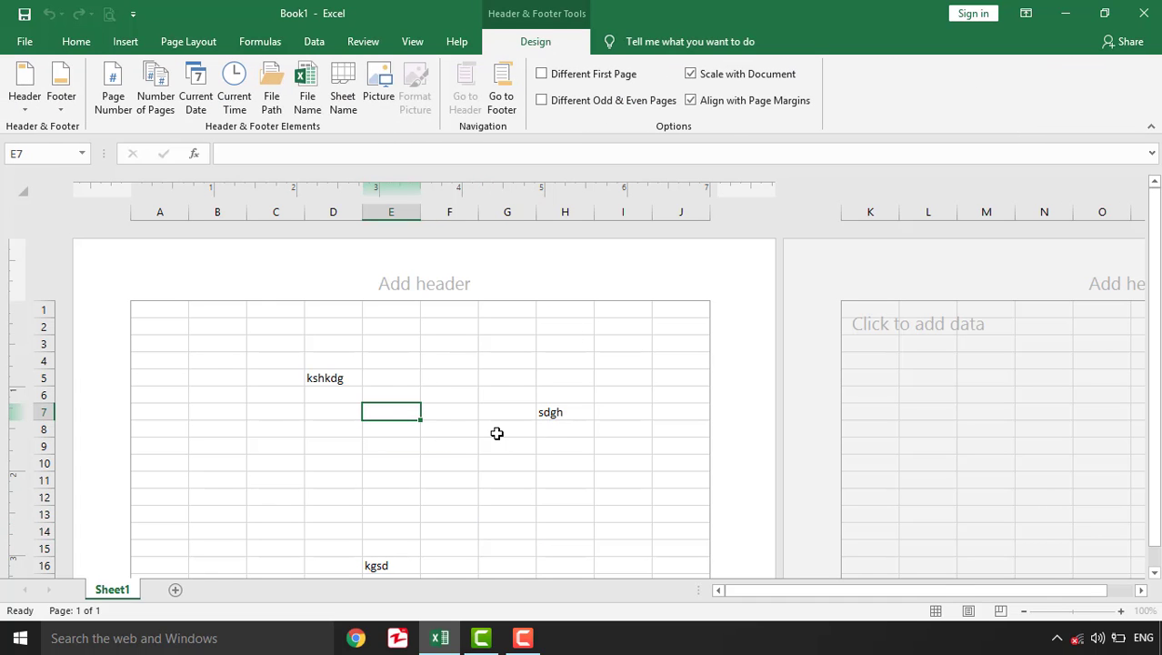
Check the Custom Views list on the View tab and close it with no views saved.
scroll(496, 433, "down", 2)
scroll(496, 433, "down", 2)
scroll(497, 433, "down", 8)
scroll(497, 433, "up", 12)
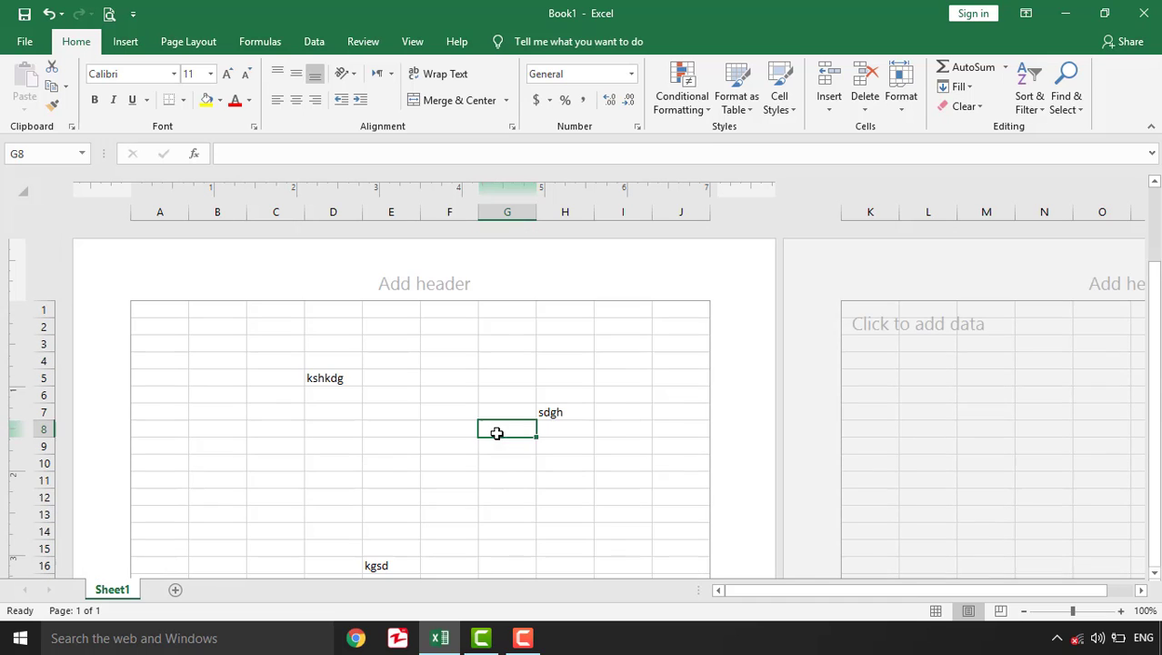
left_click(412, 41)
left_click(164, 105)
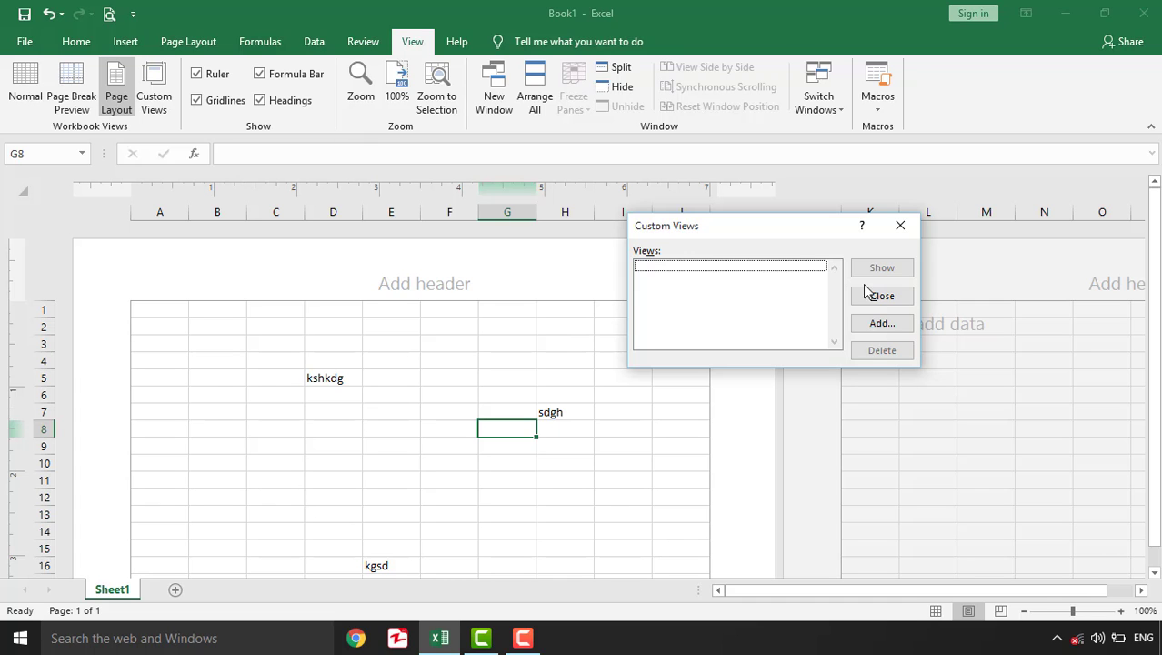
left_click(900, 227)
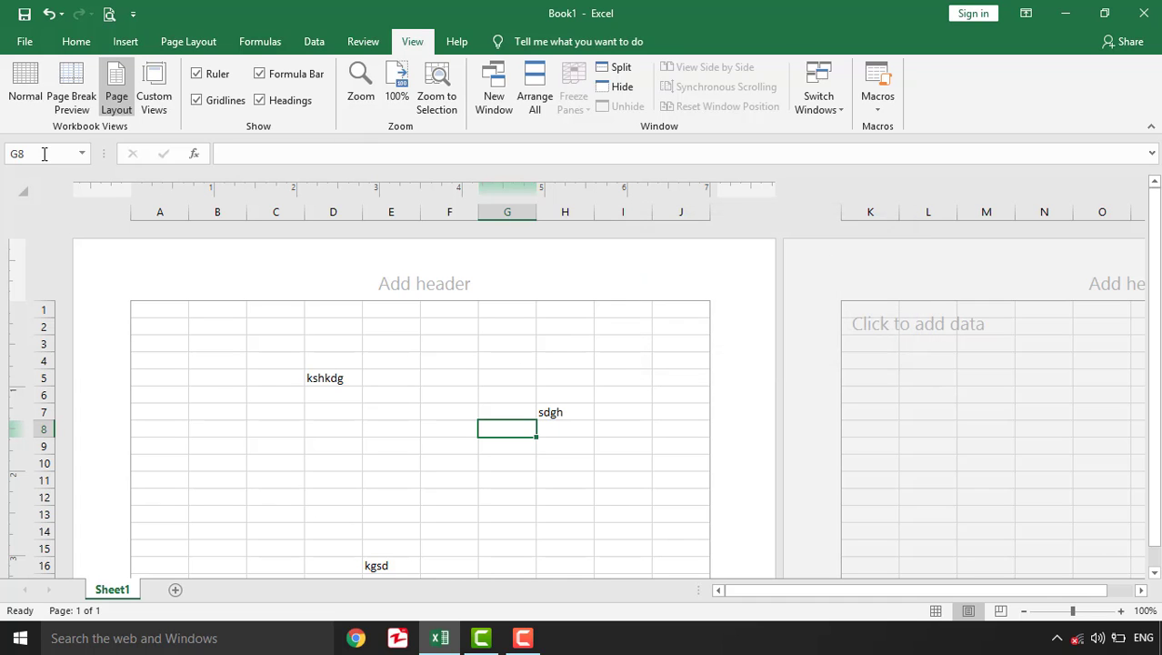
left_click(25, 102)
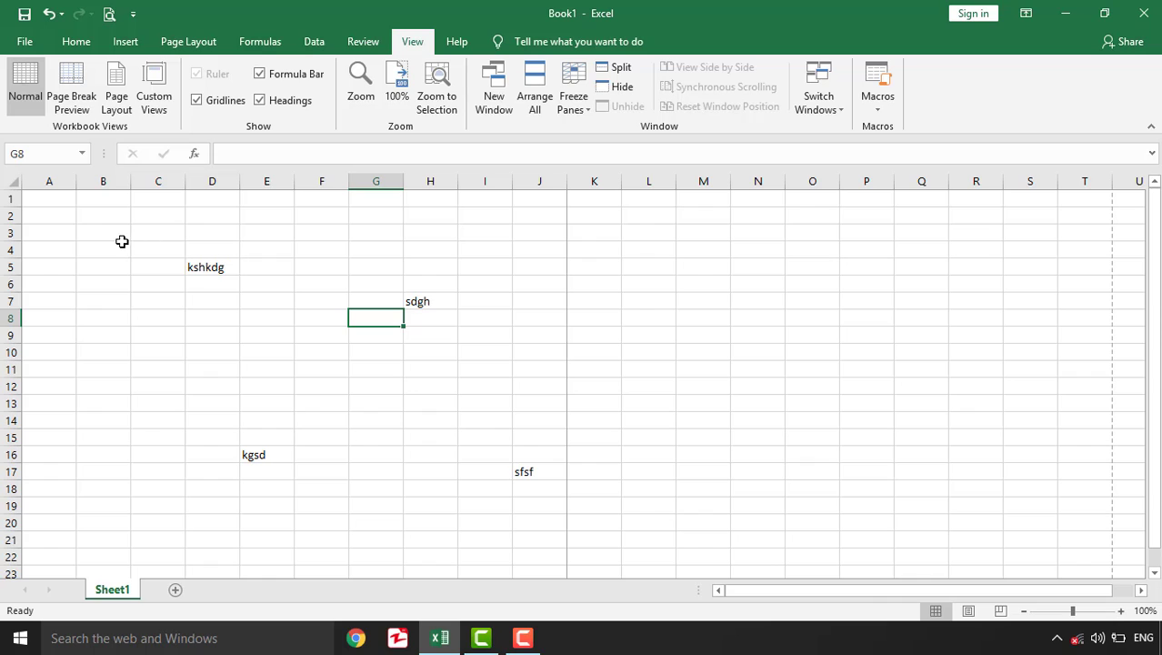
left_click_drag(122, 241, 714, 520)
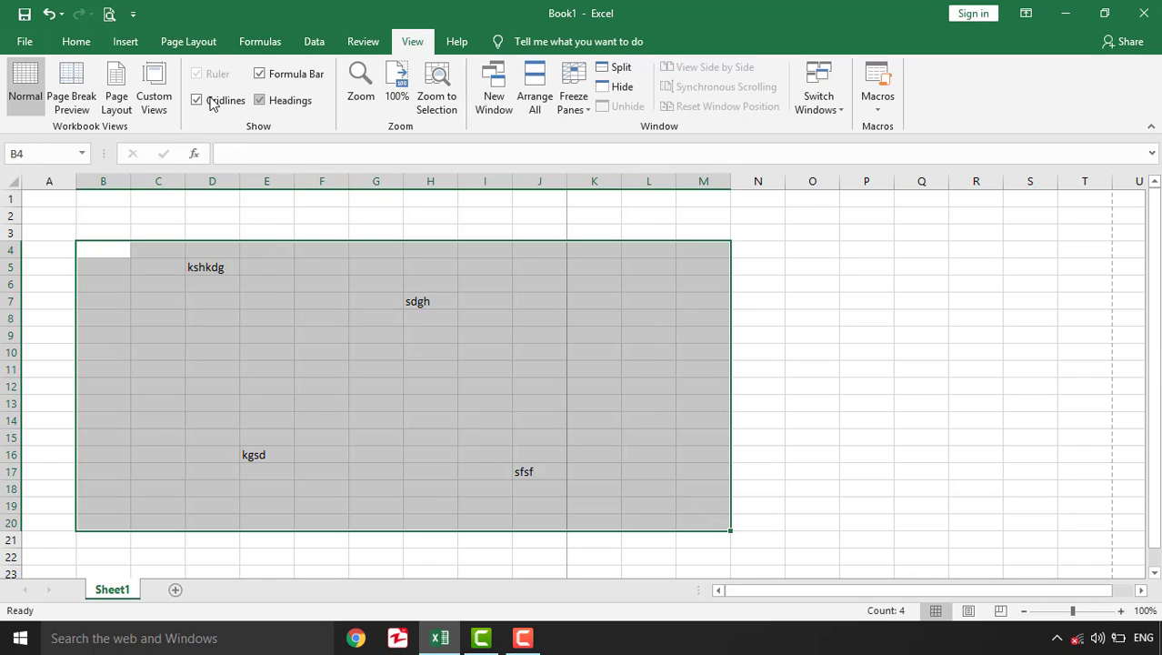
left_click(152, 81)
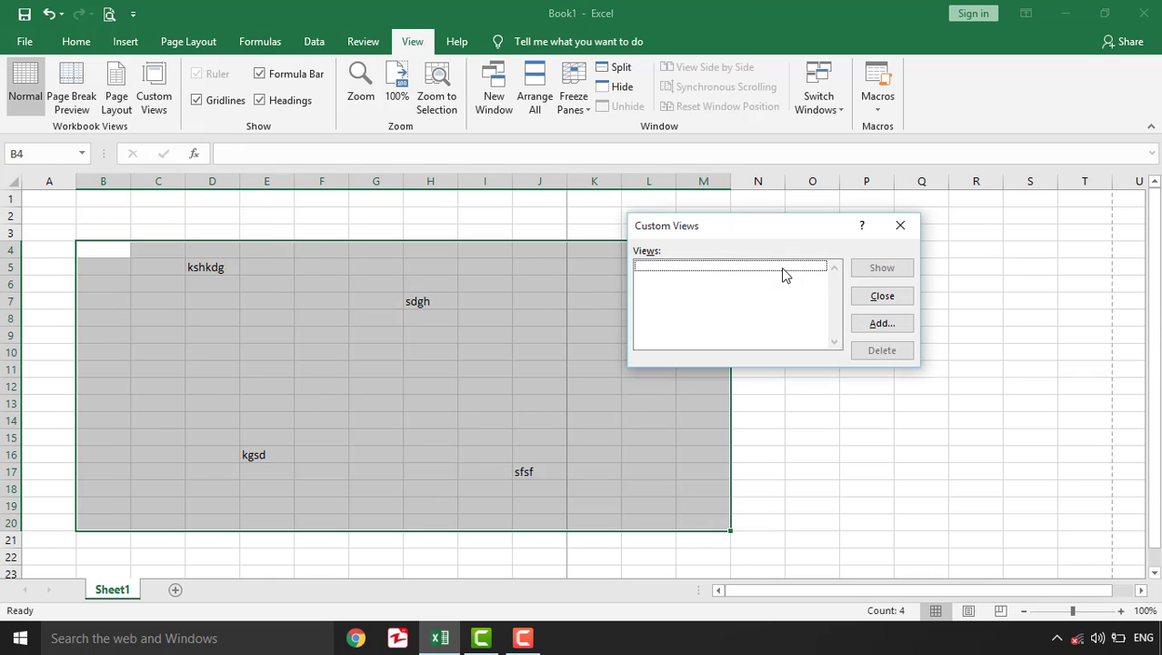
left_click(884, 326)
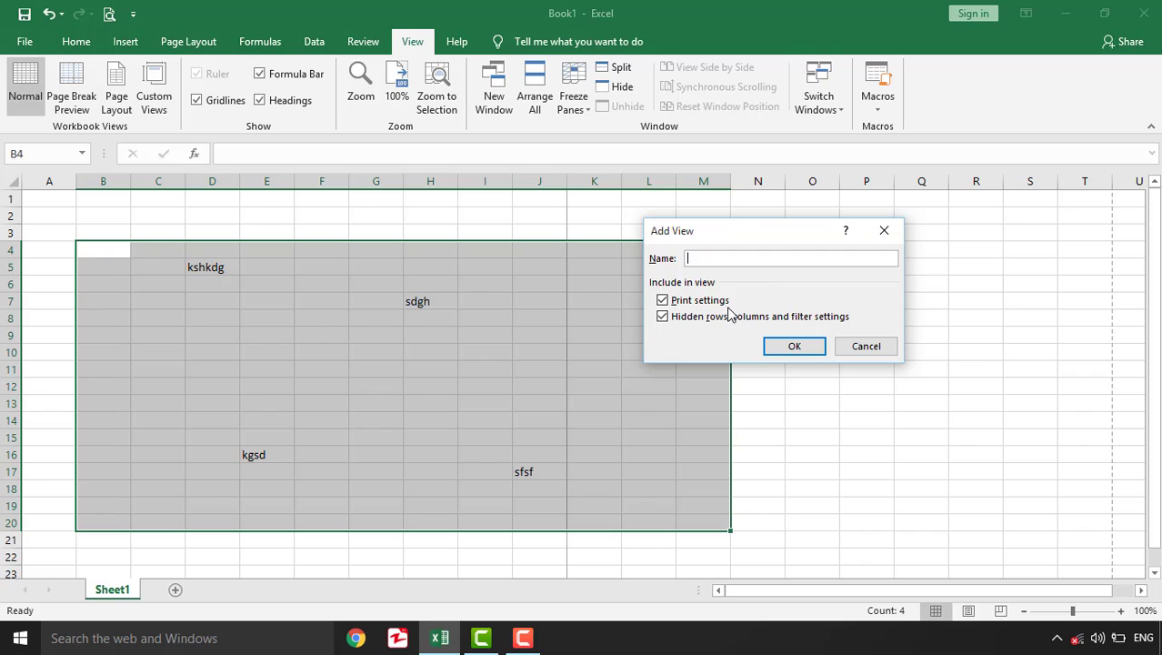
left_click(796, 357)
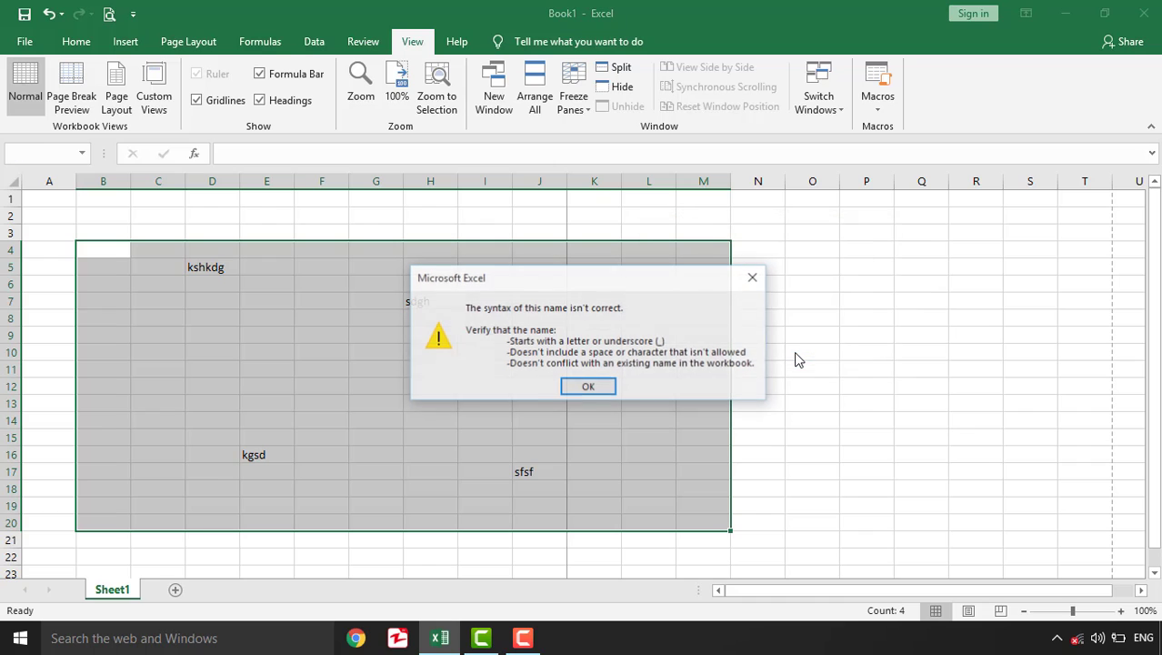
left_click(607, 394)
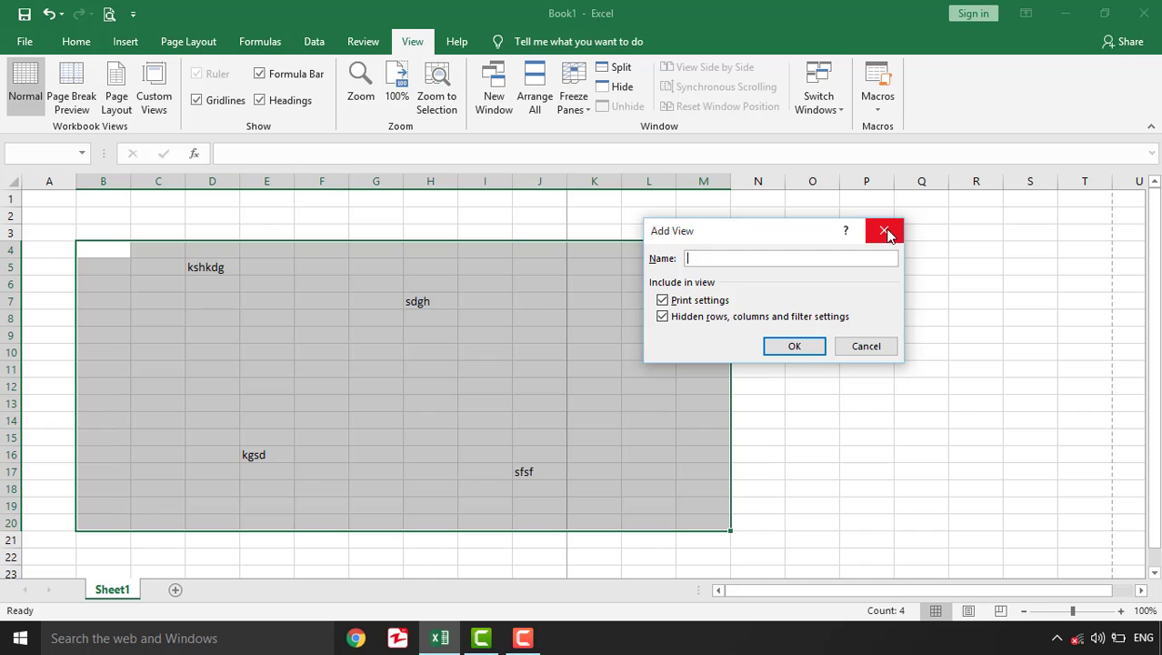
left_click(886, 234)
left_click(522, 366)
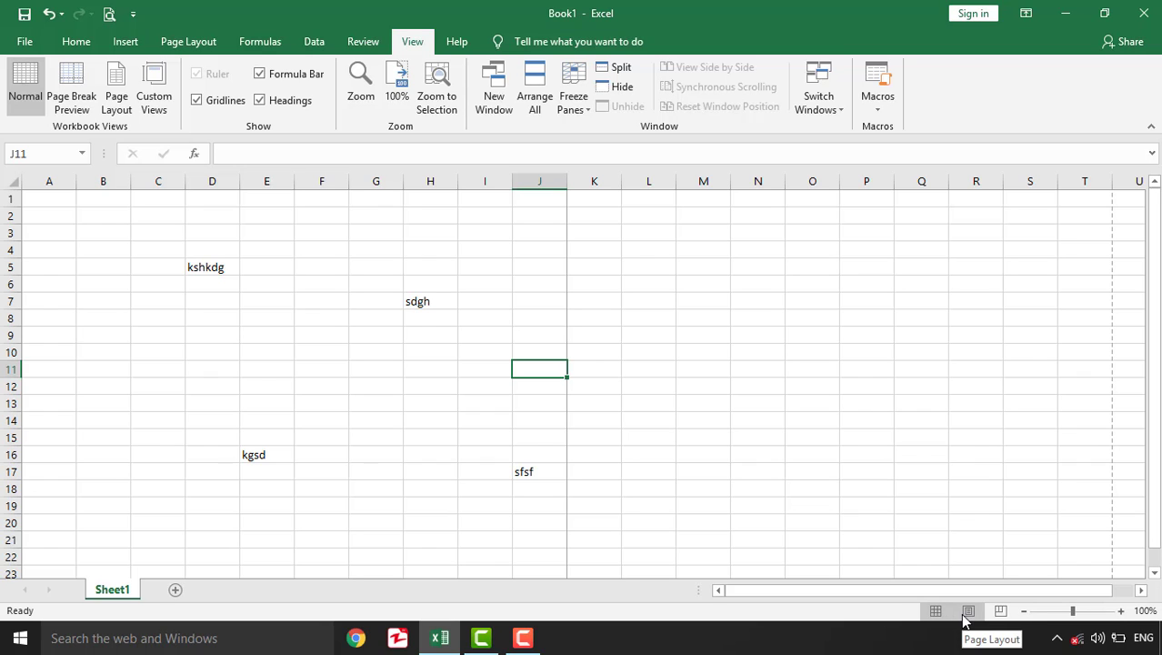
left_click(968, 612)
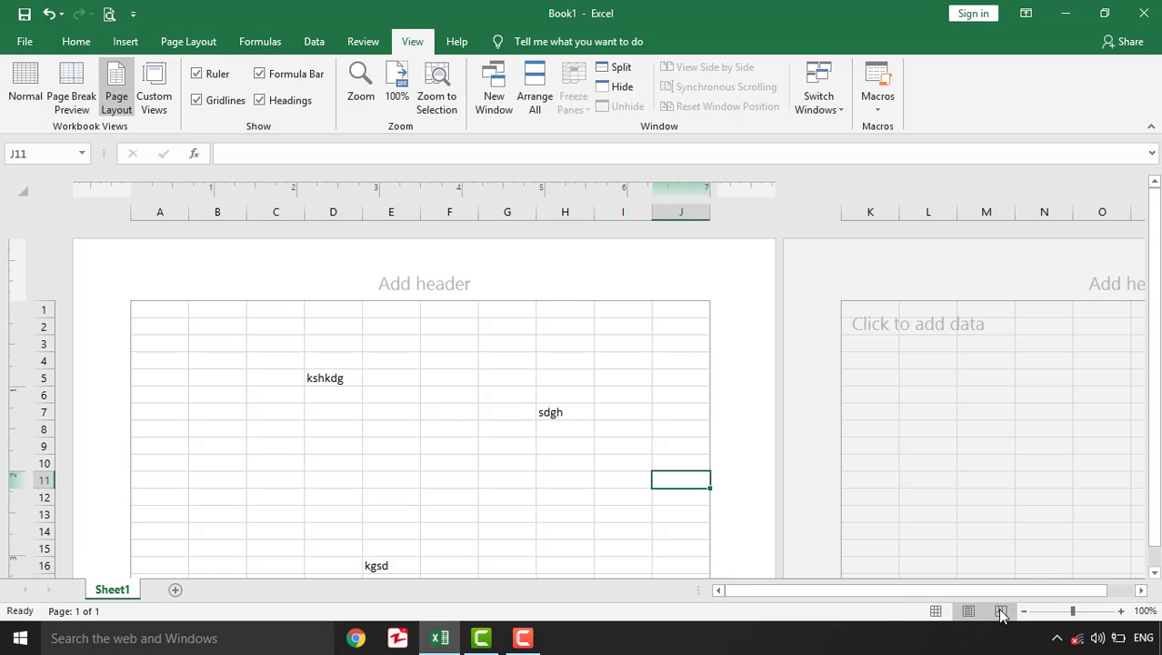
Show Page Break Preview, then go back to Normal view.
left_click(1000, 612)
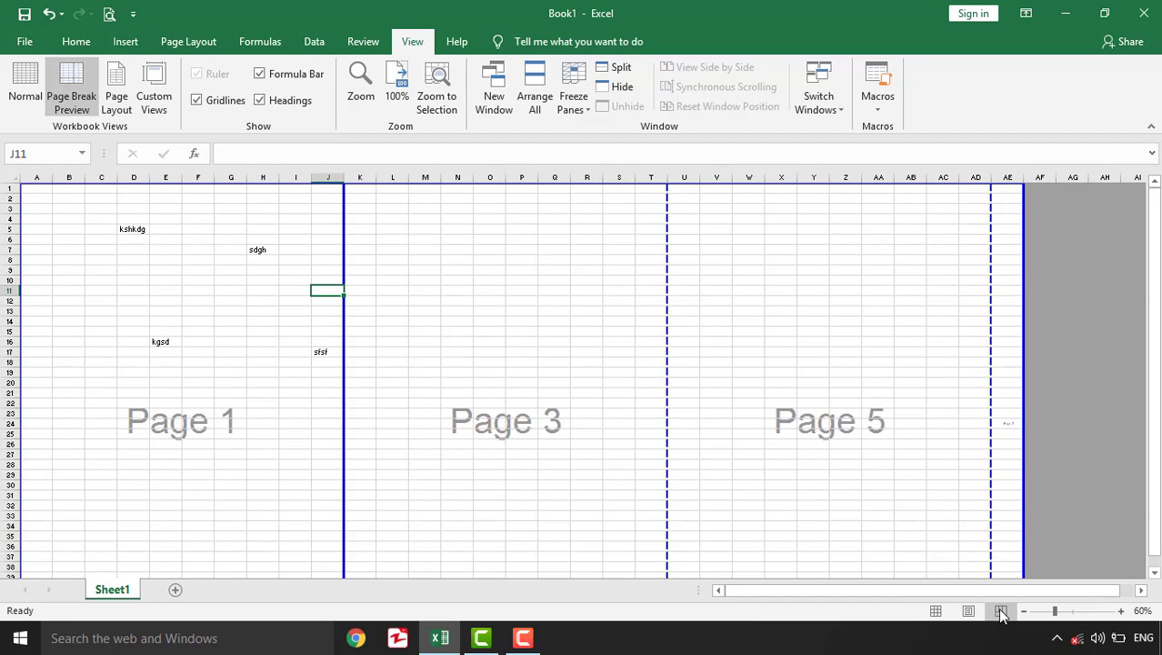
left_click(934, 611)
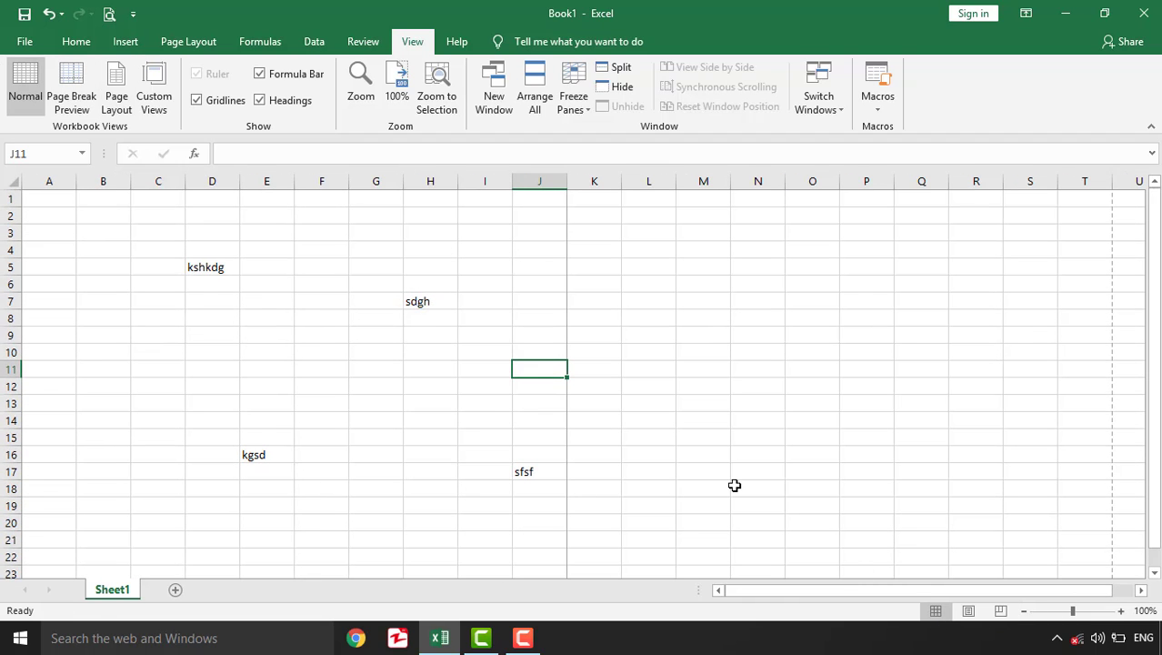
left_click(321, 331)
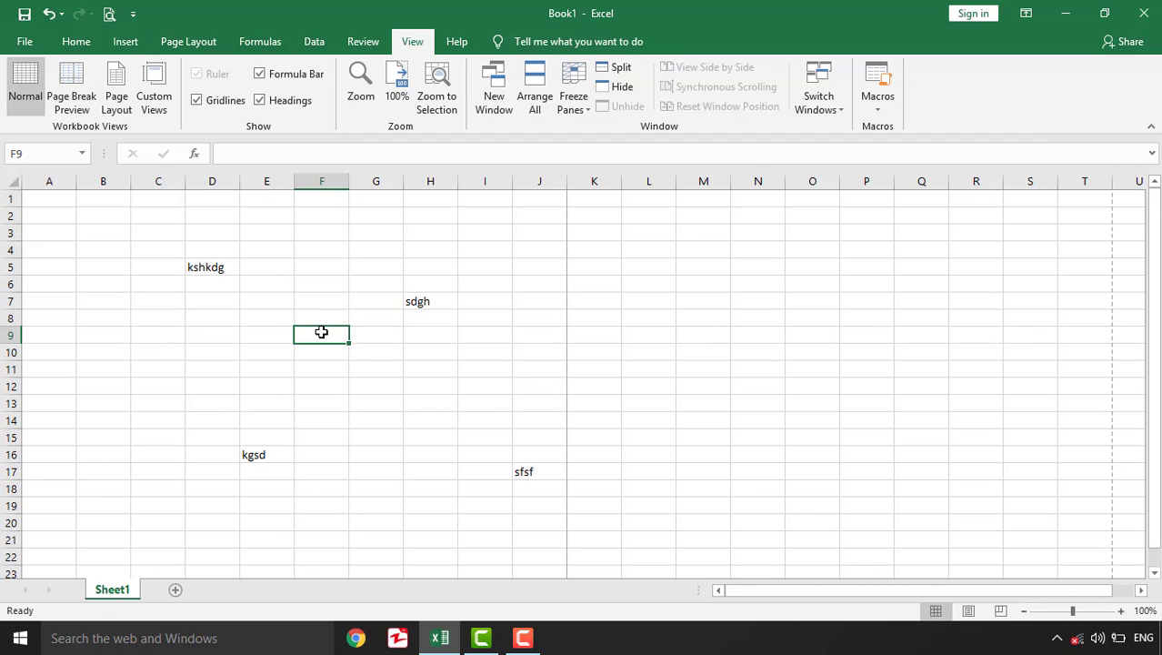
left_click(237, 268)
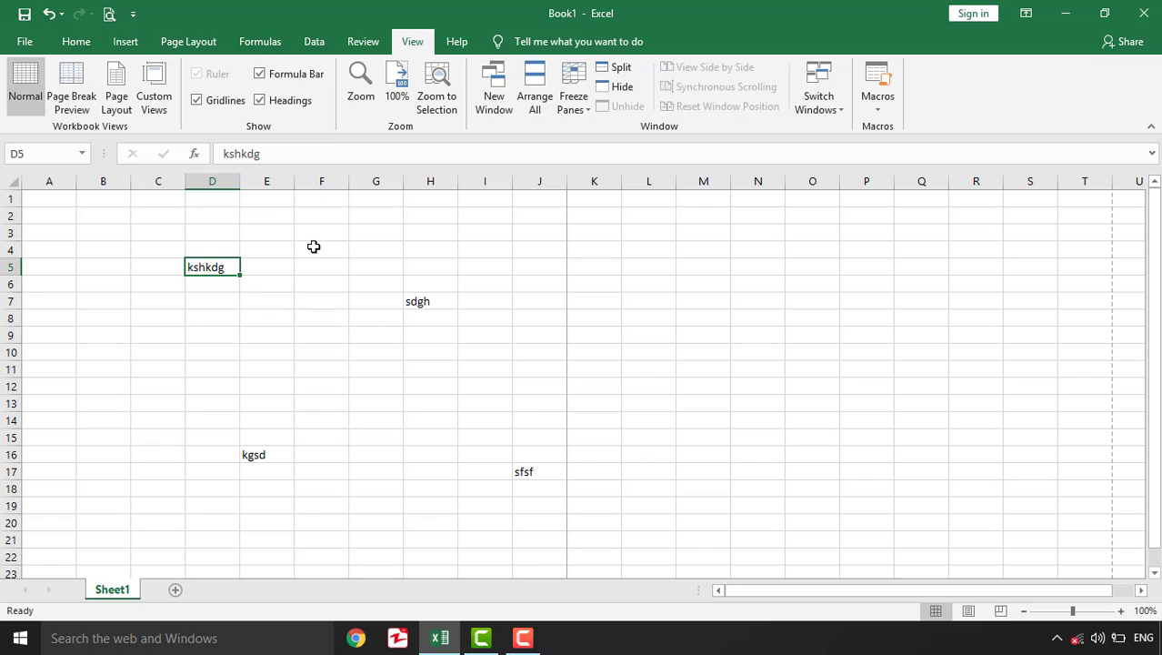
left_click_drag(293, 215, 342, 231)
left_click(375, 231)
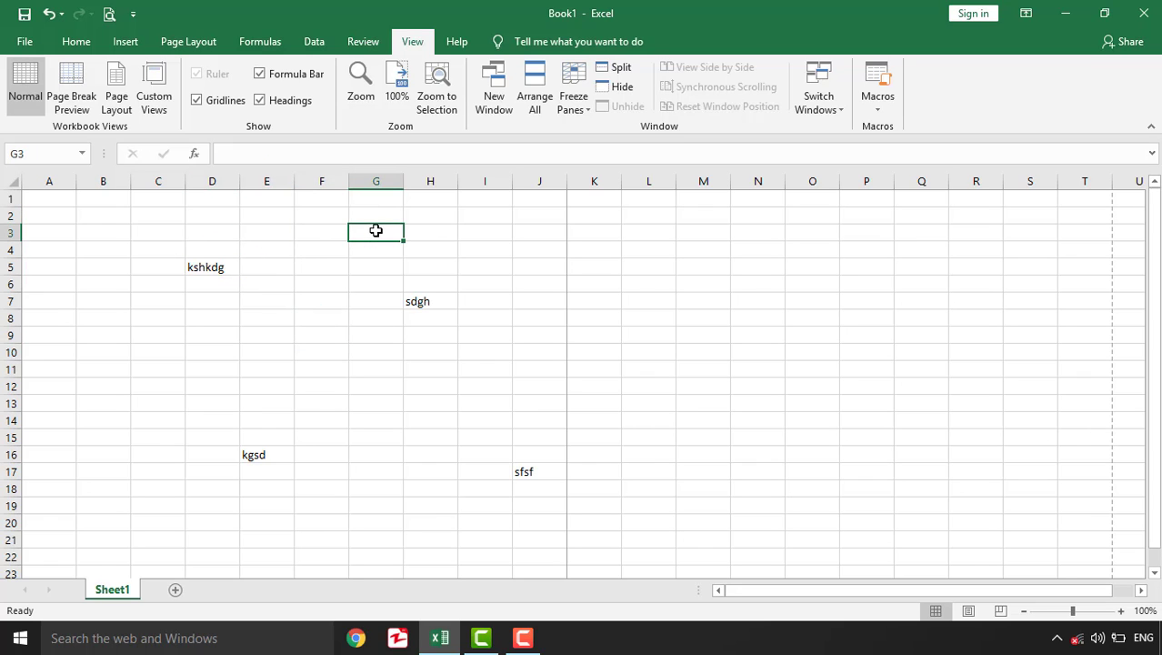
Open Print Preview from the Quick Access Toolbar and return to the sheet.
left_click(344, 230)
left_click(372, 229)
left_click(310, 273)
left_click(379, 279)
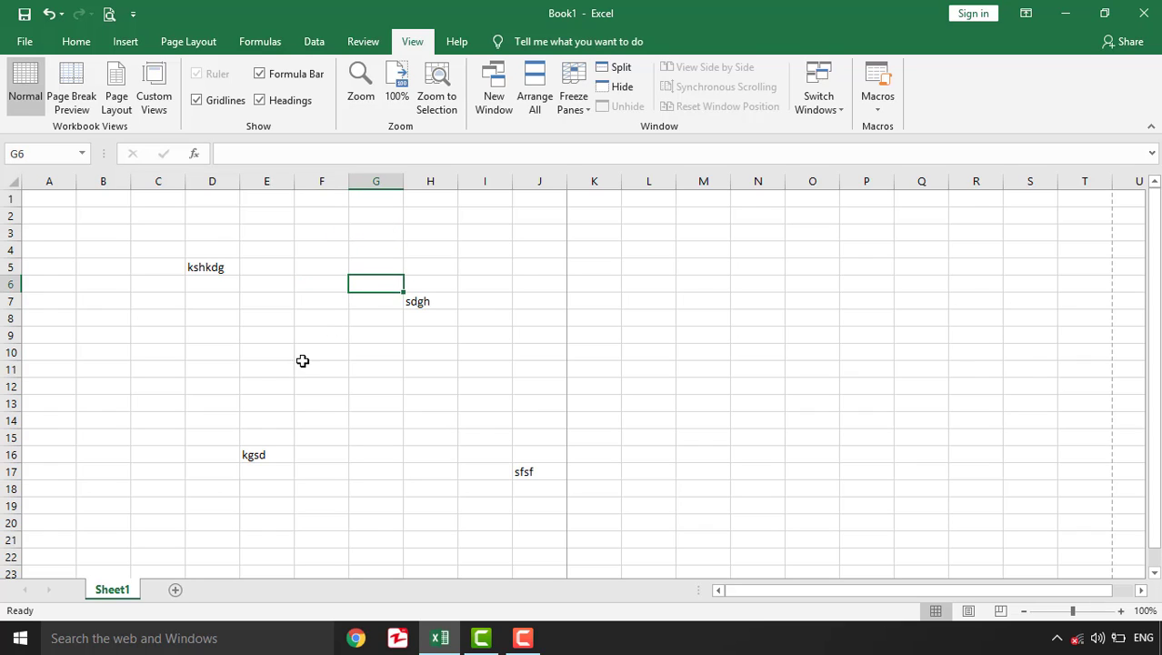
left_click(299, 364)
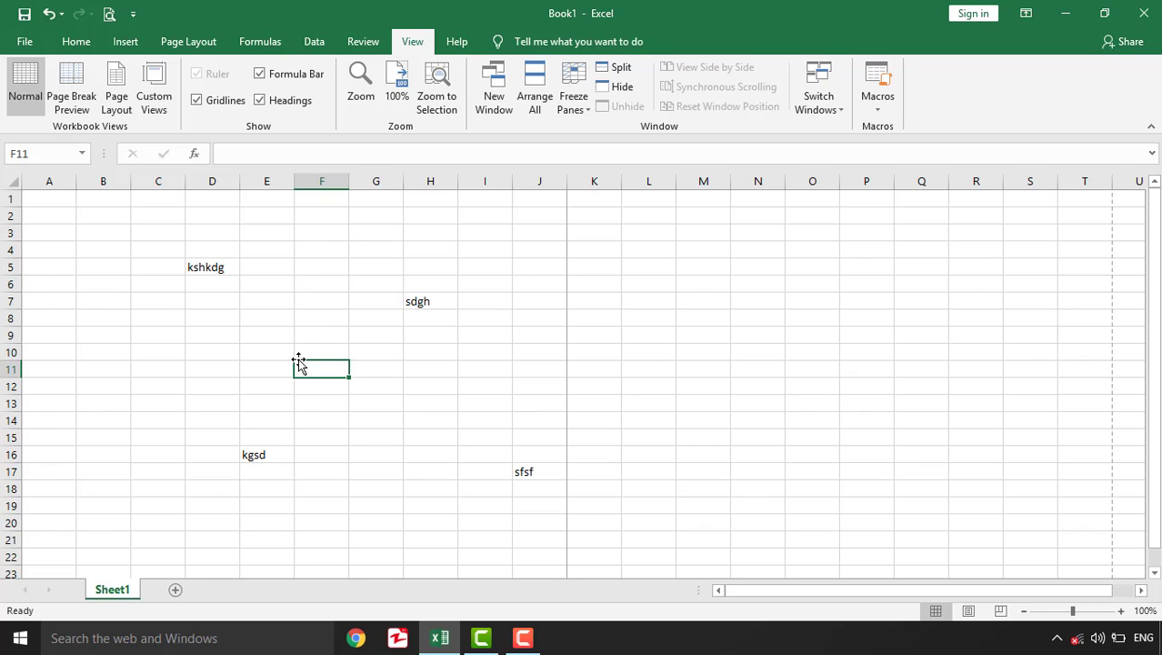
left_click(108, 14)
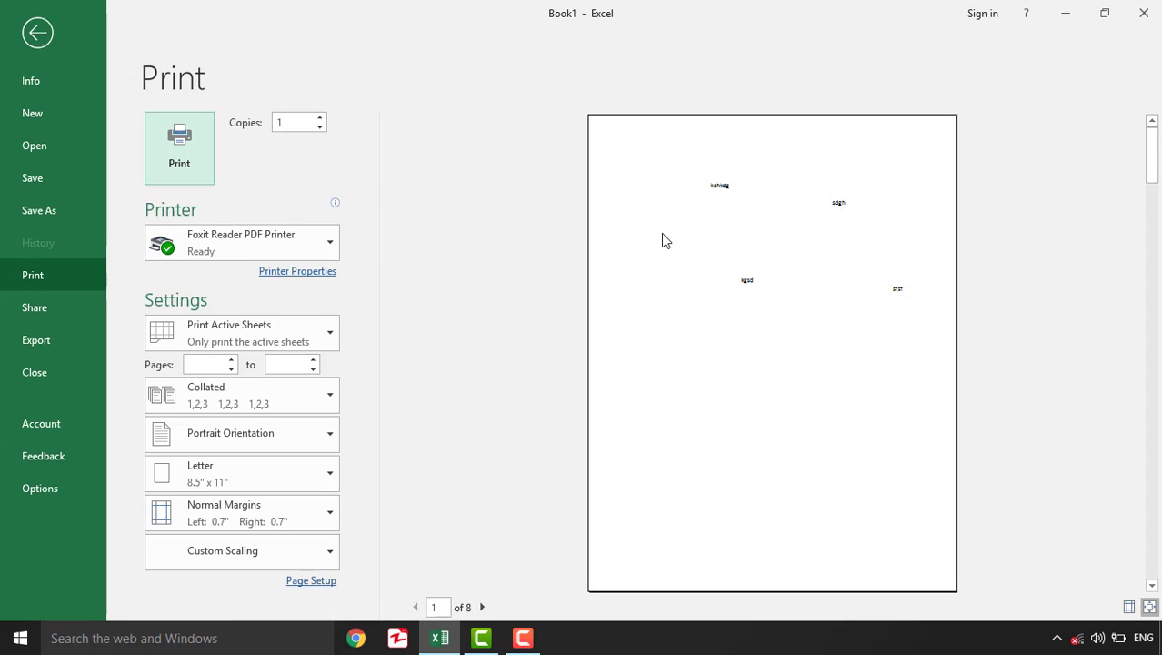
left_click(35, 32)
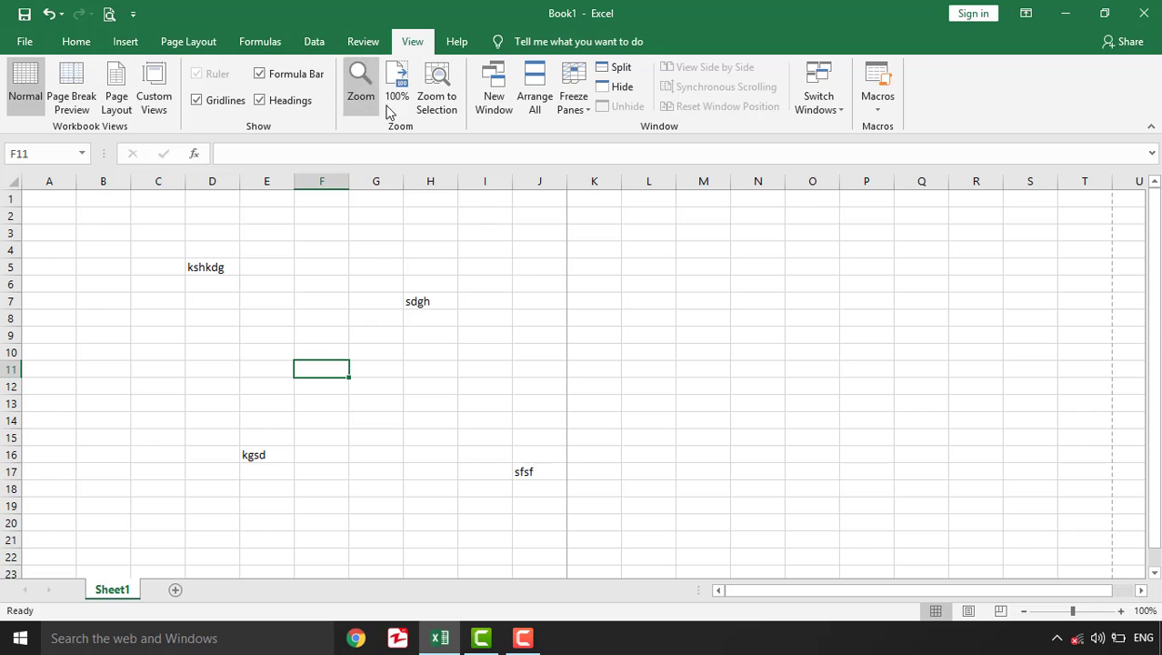
Hide the gridlines and formula bar, then show both again.
left_click(247, 353)
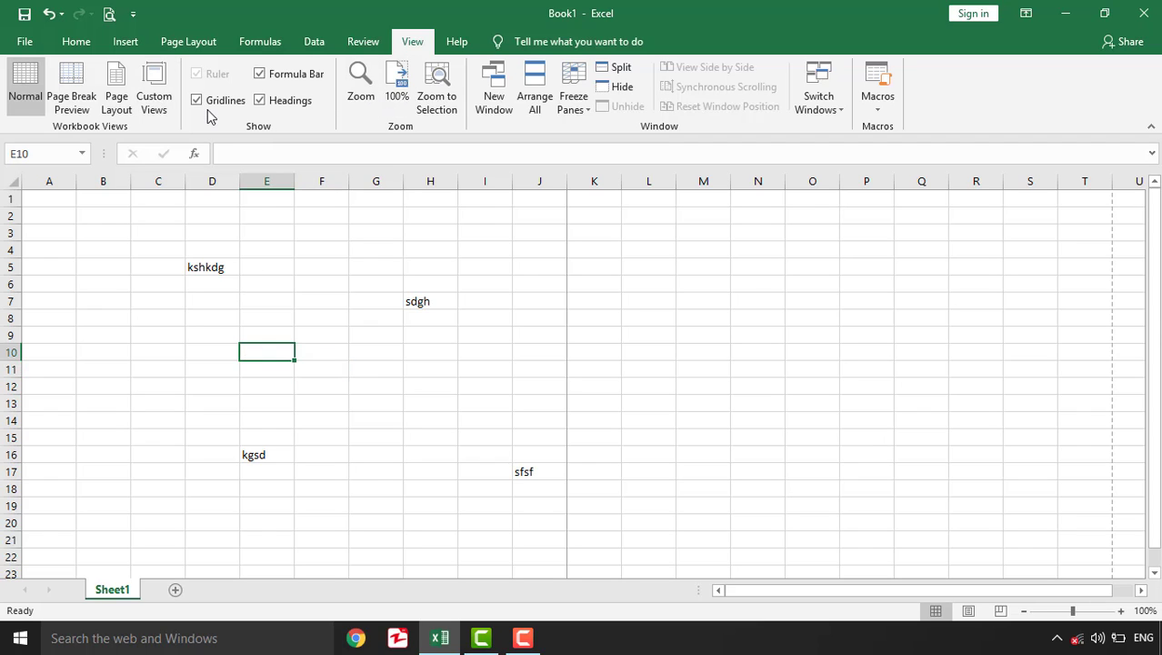
left_click(198, 102)
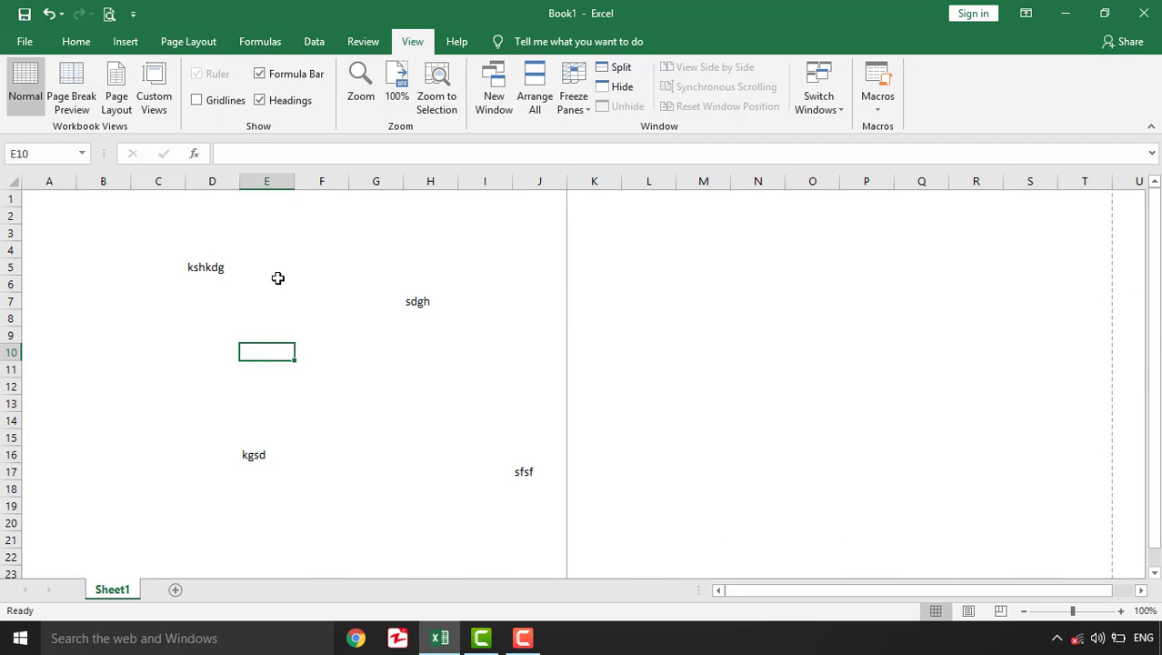
left_click(277, 279)
left_click(392, 266)
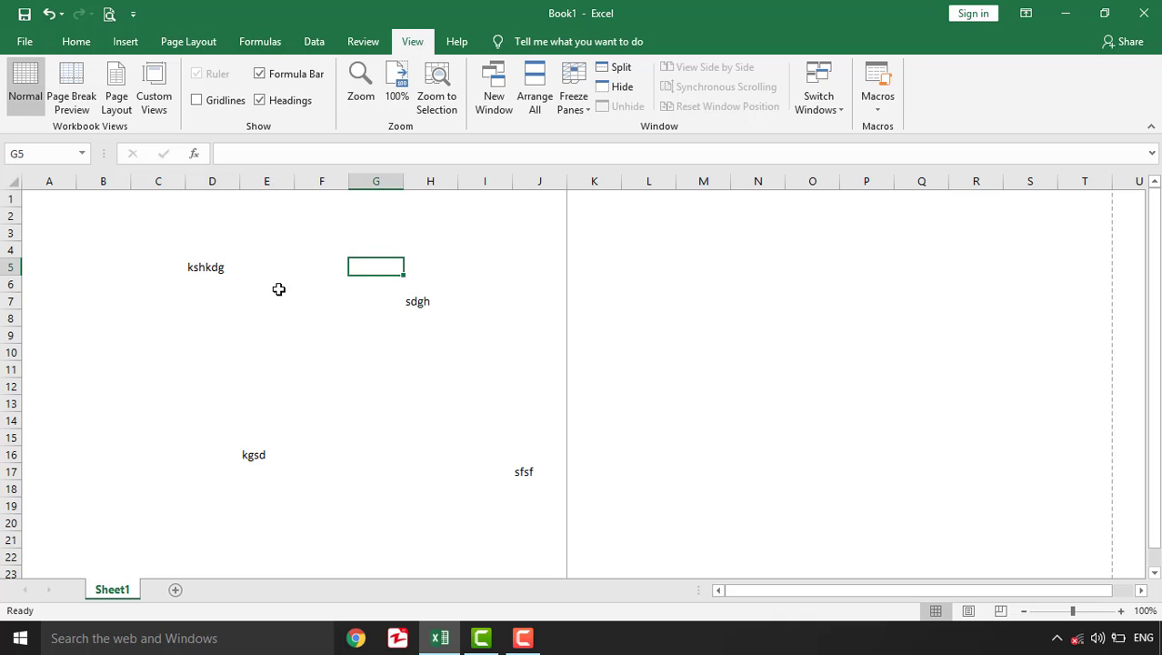
left_click(277, 284)
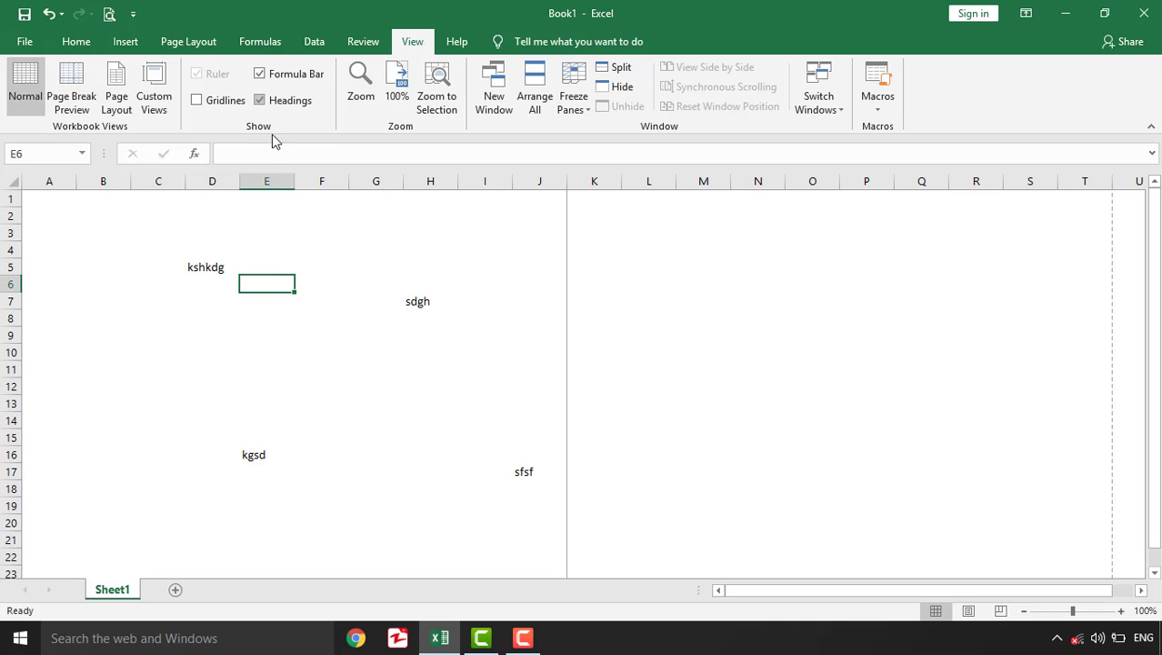
left_click(280, 247)
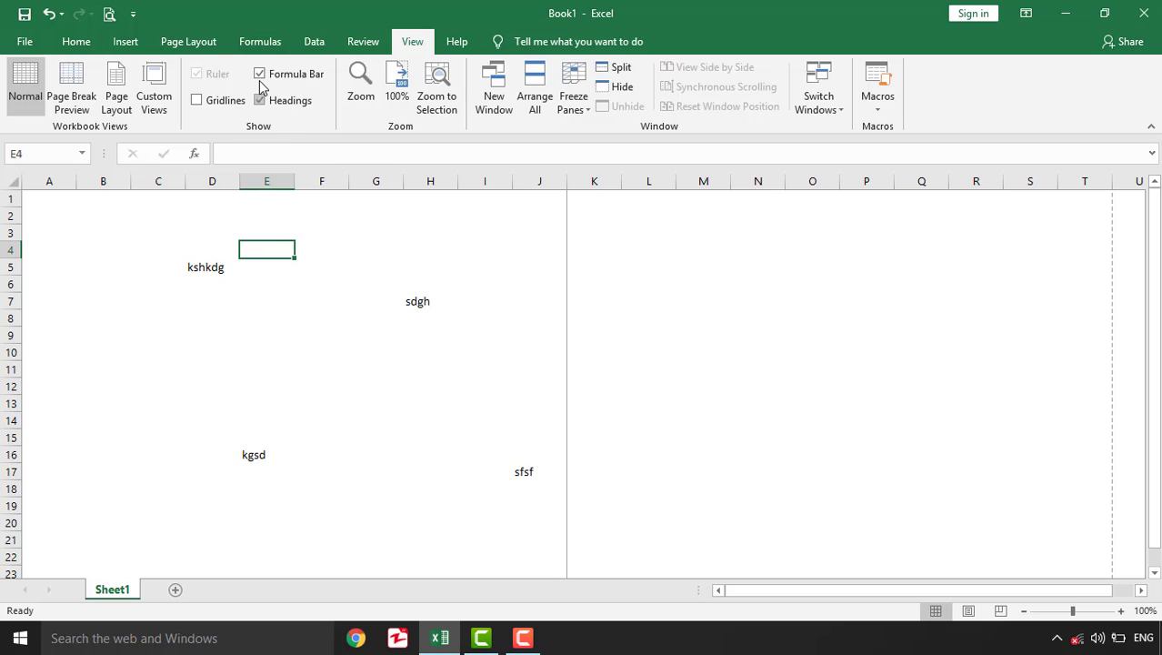
left_click(259, 74)
left_click(260, 74)
left_click(196, 101)
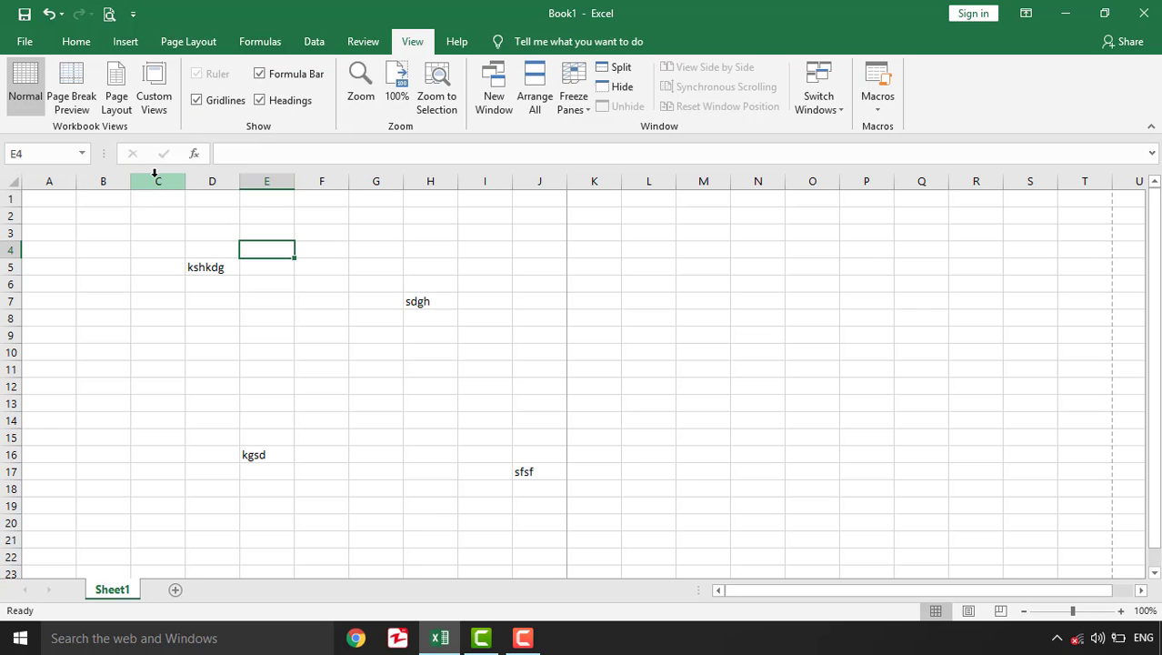
Turn the row and column headings off and back on twice.
left_click(261, 100)
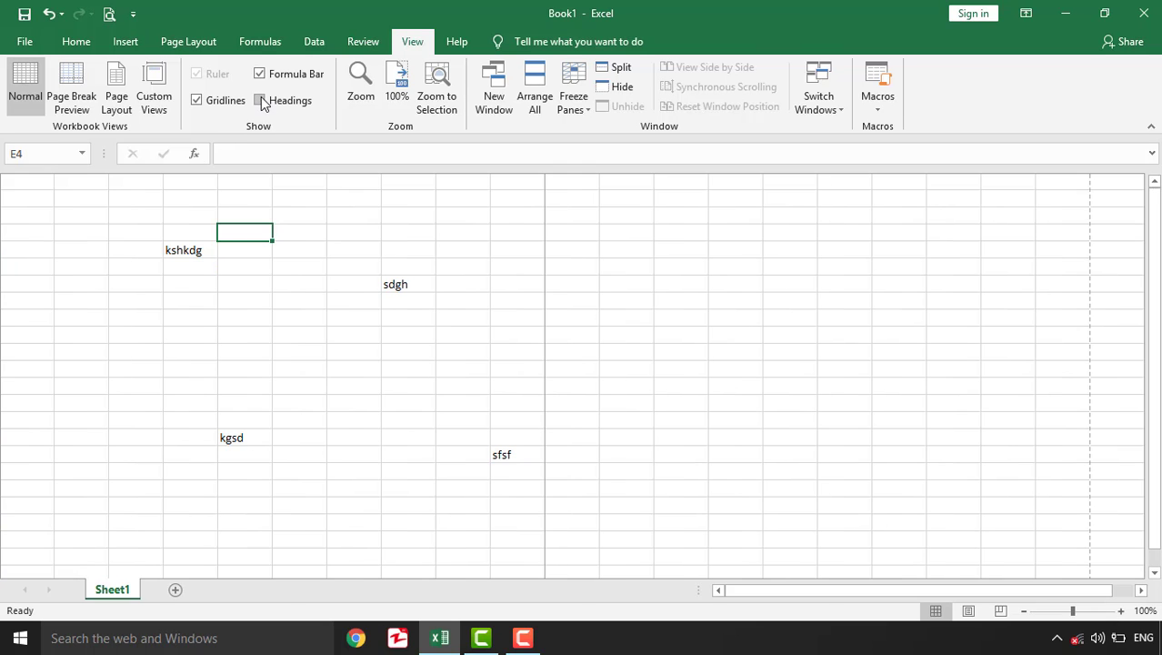
left_click(261, 101)
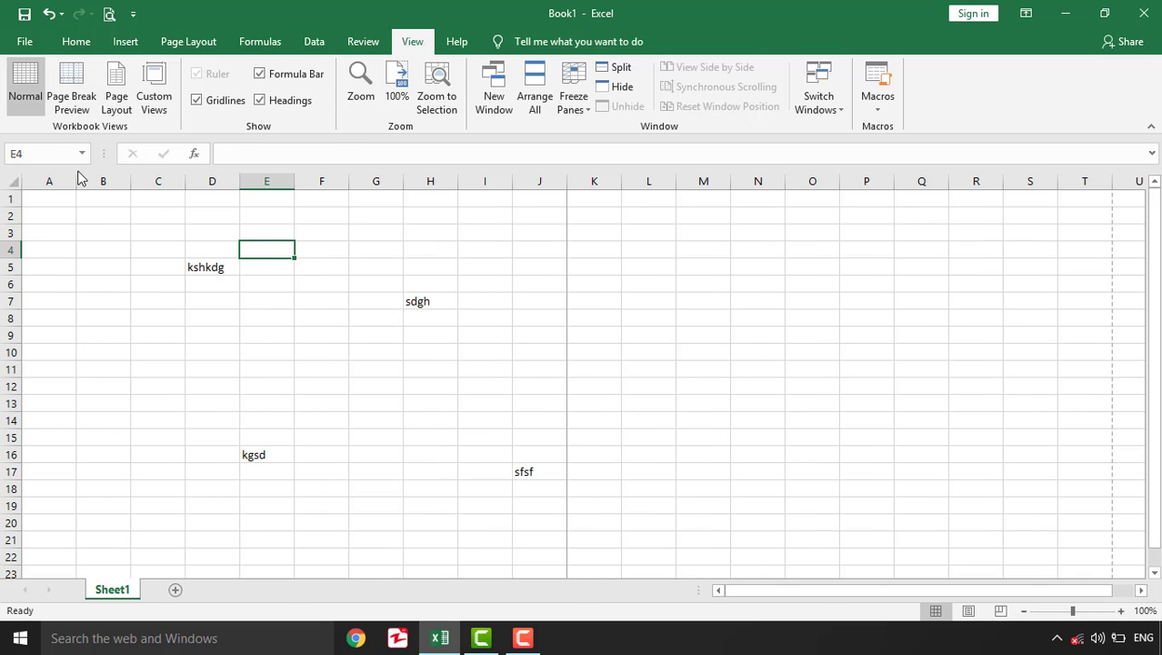
left_click(261, 101)
left_click(261, 101)
left_click(376, 225)
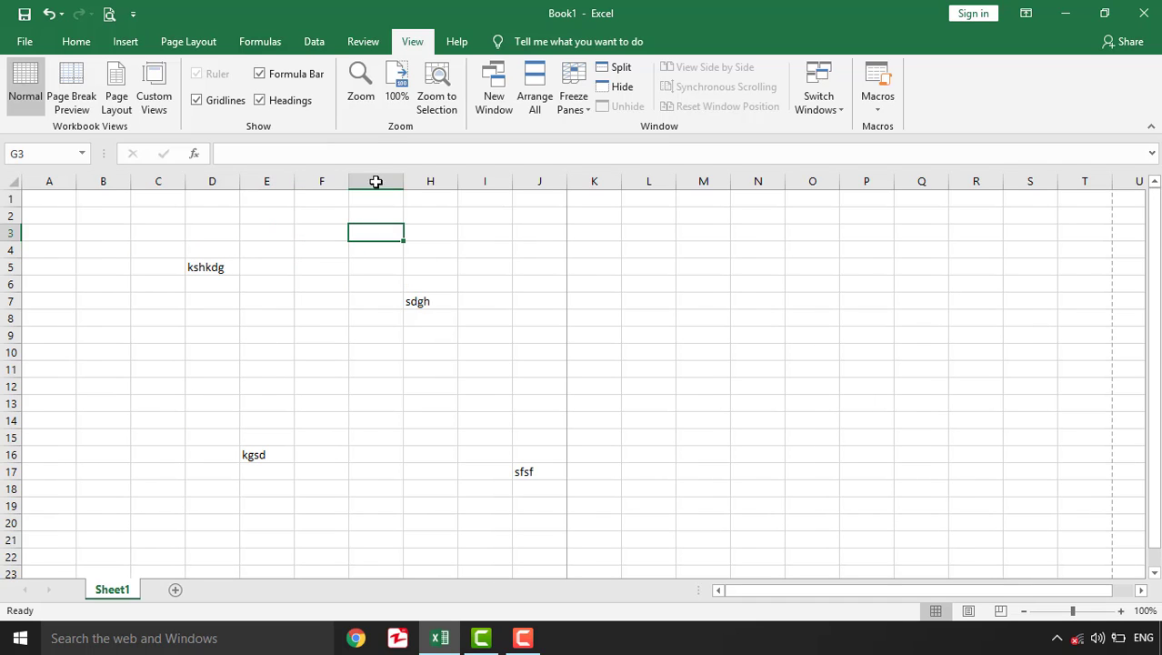
Set the sheet zoom to 200% through the Zoom dialog.
left_click(361, 96)
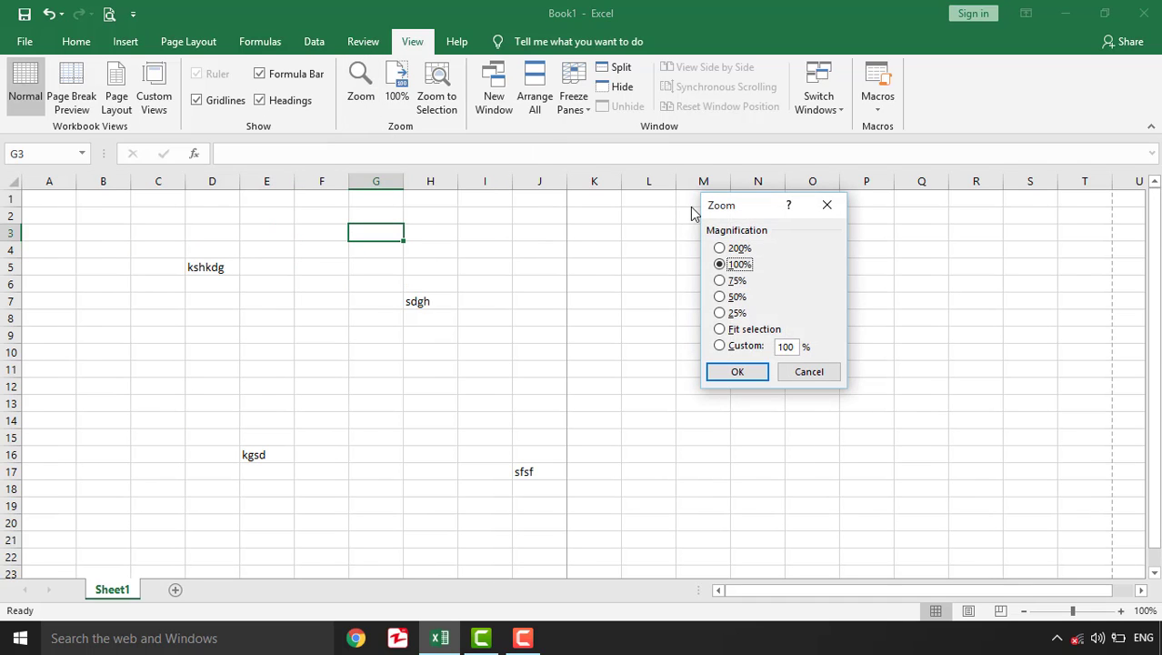
left_click(725, 280)
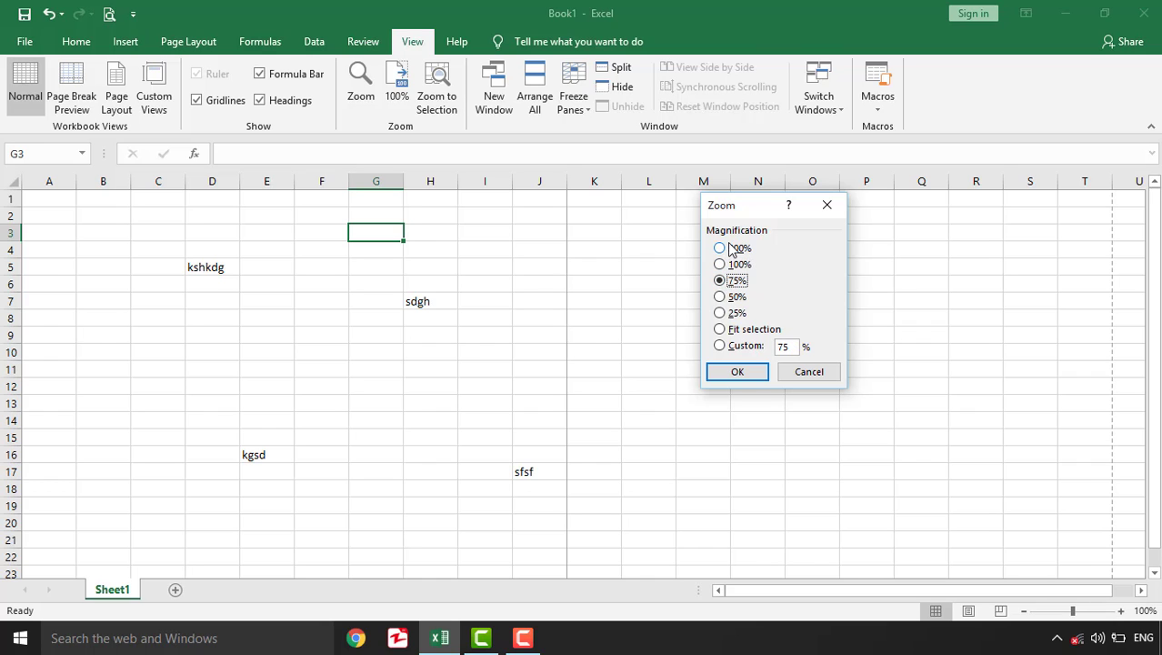
left_click(728, 247)
left_click(736, 374)
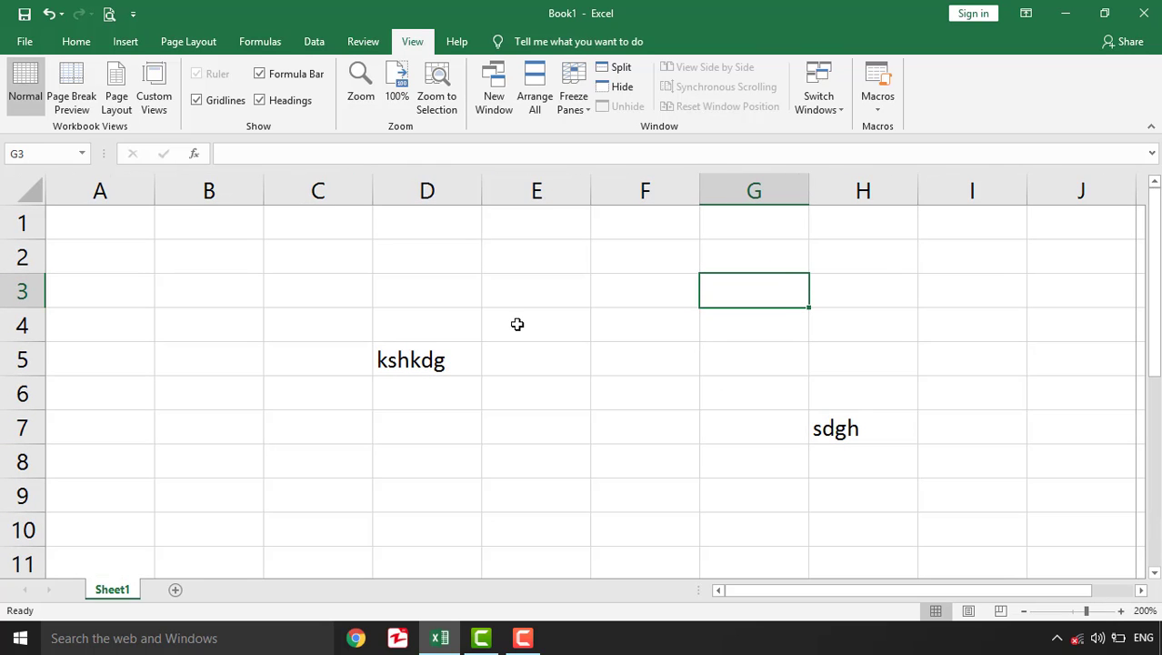
scroll(510, 315, "down", 4)
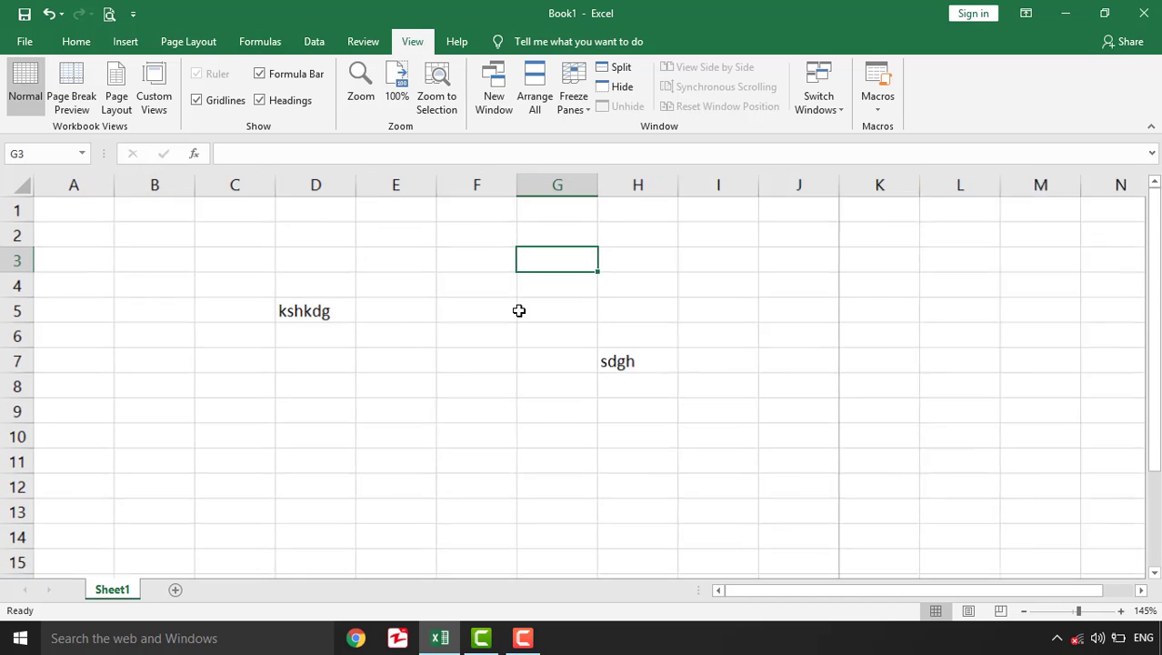
scroll(518, 310, "down", 1)
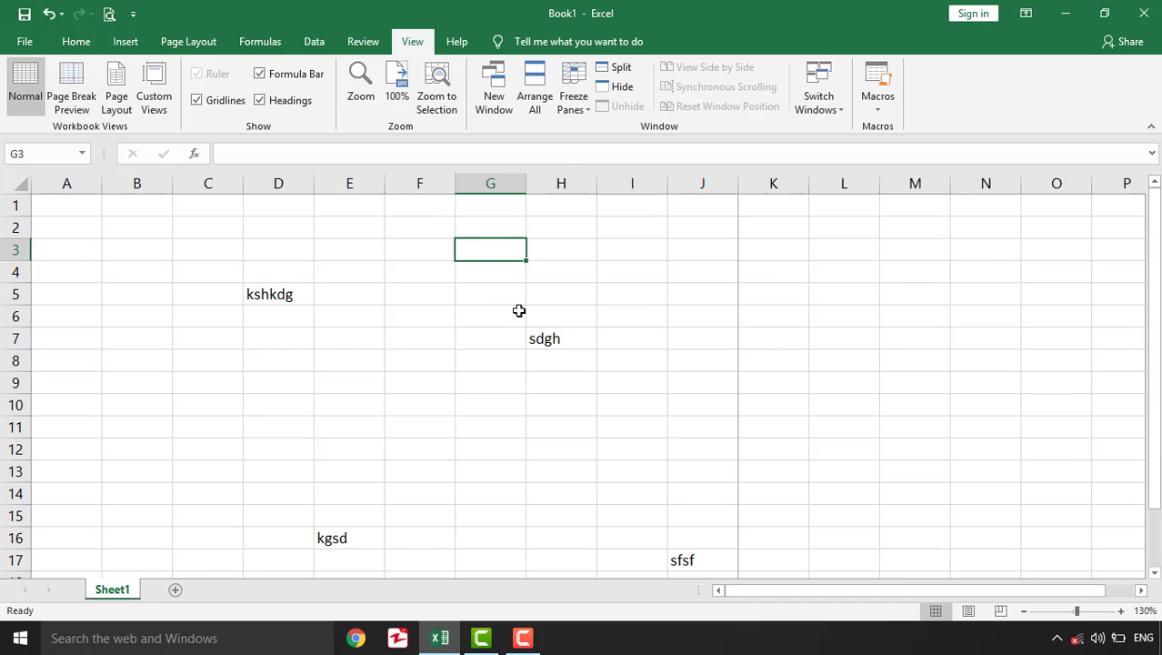
scroll(518, 310, "down", 1)
scroll(519, 310, "down", 1)
scroll(518, 310, "down", 2)
left_click(335, 318)
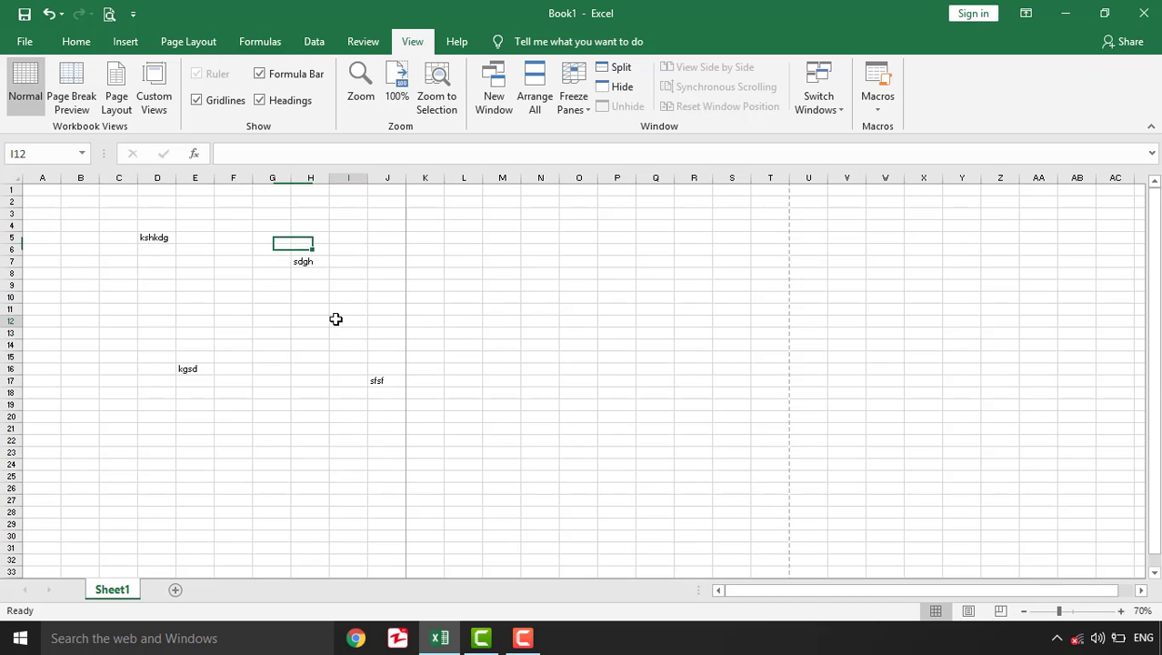
left_click(225, 292)
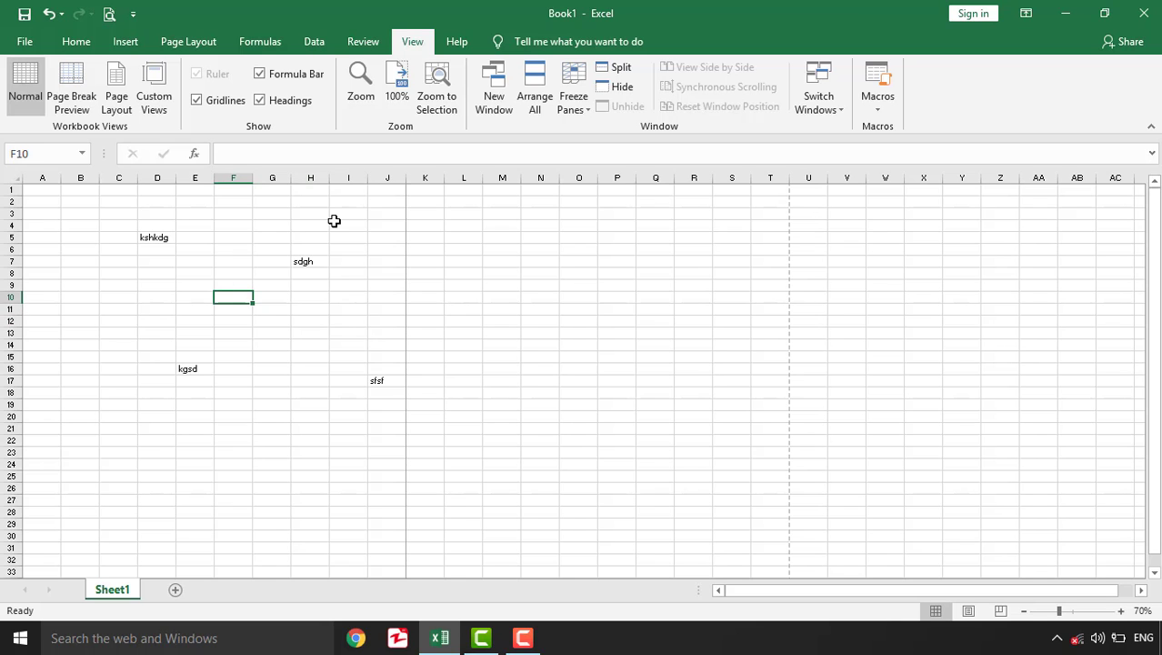
Reset to 100%, zoom to selection on F10, then return to 100%.
left_click(396, 100)
left_click(443, 108)
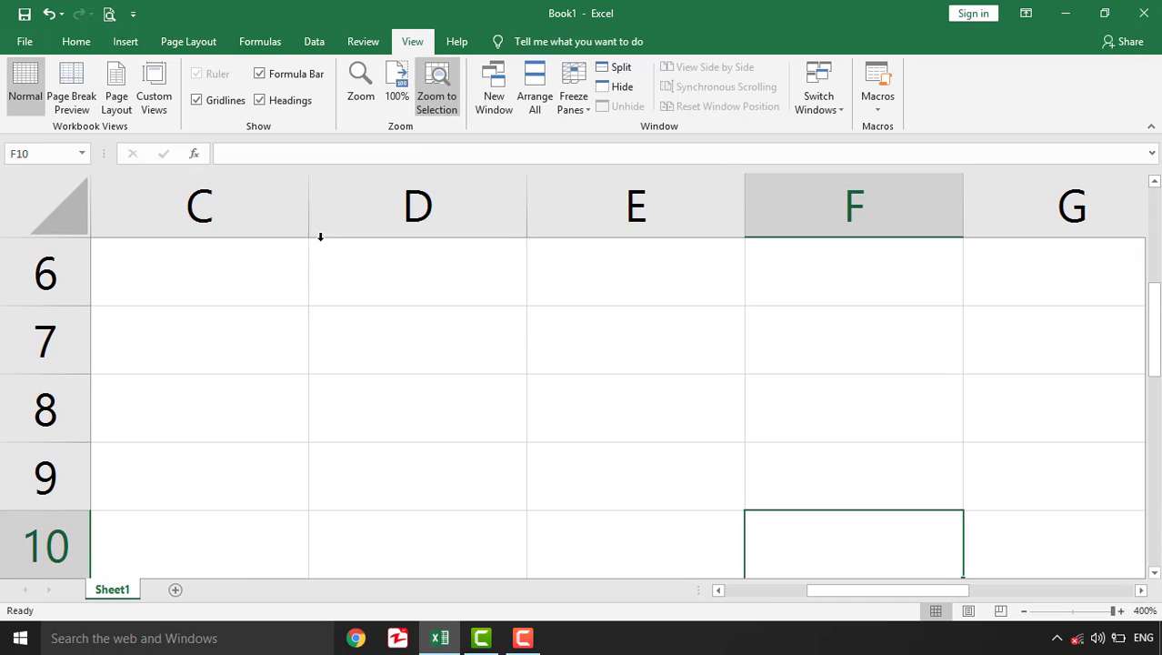
left_click(349, 280)
double_click(349, 280)
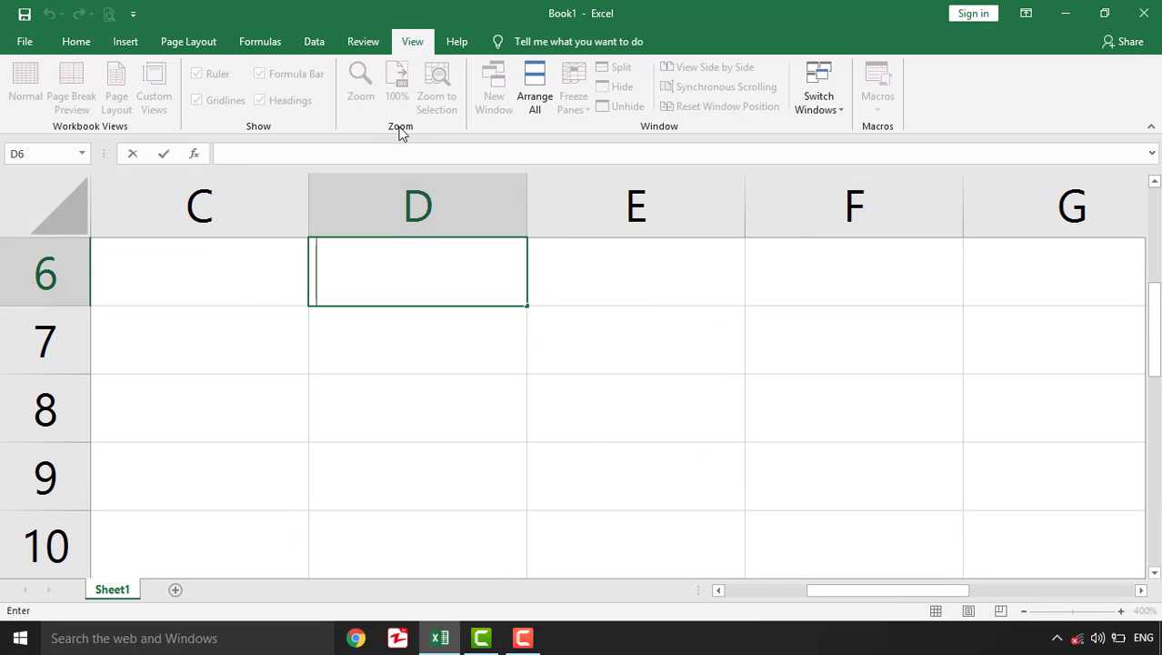
left_click(398, 346)
left_click(394, 106)
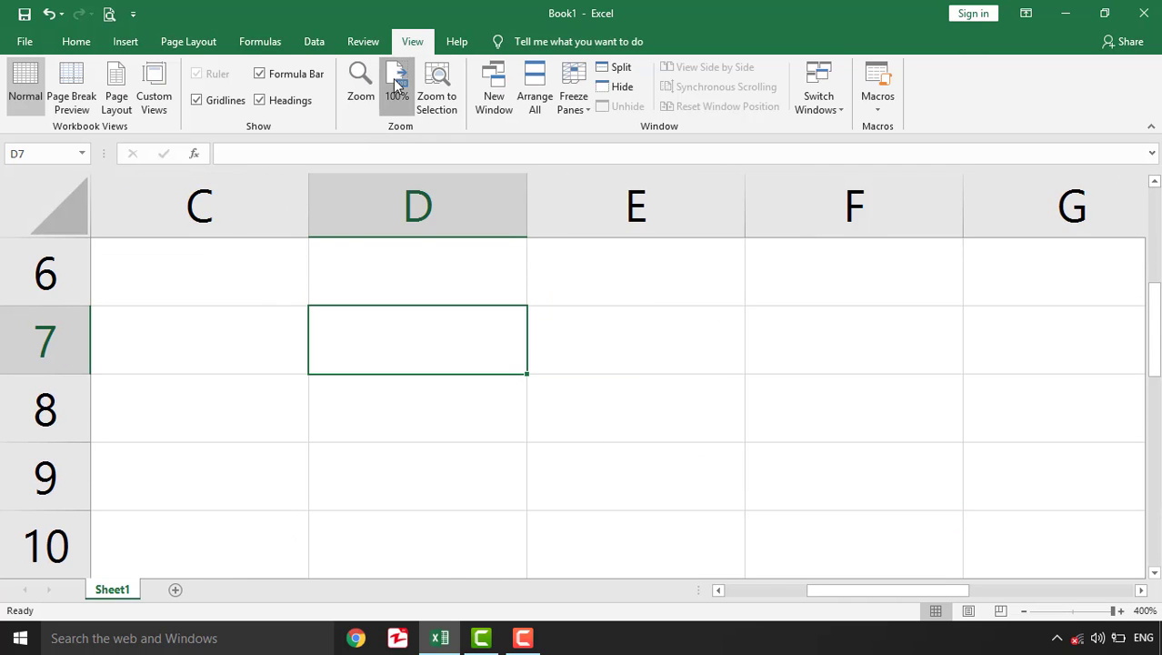
Zoom to selection on H13:L21 around sfsf, then open a second workbook window.
left_click_drag(328, 319, 543, 455)
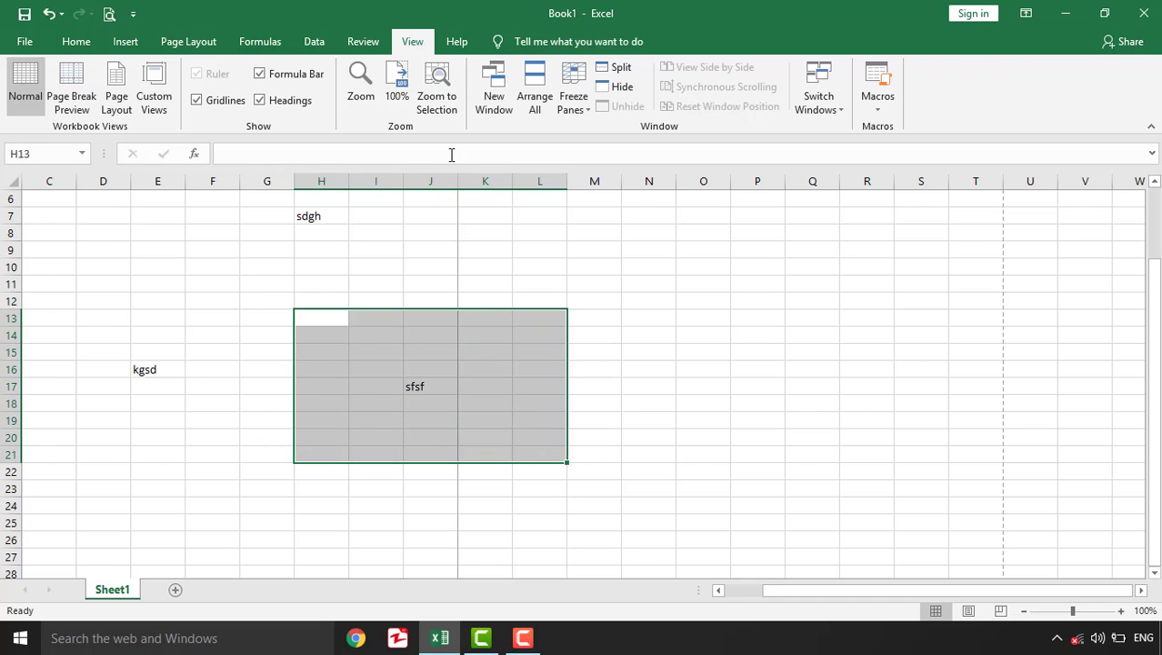
left_click(446, 100)
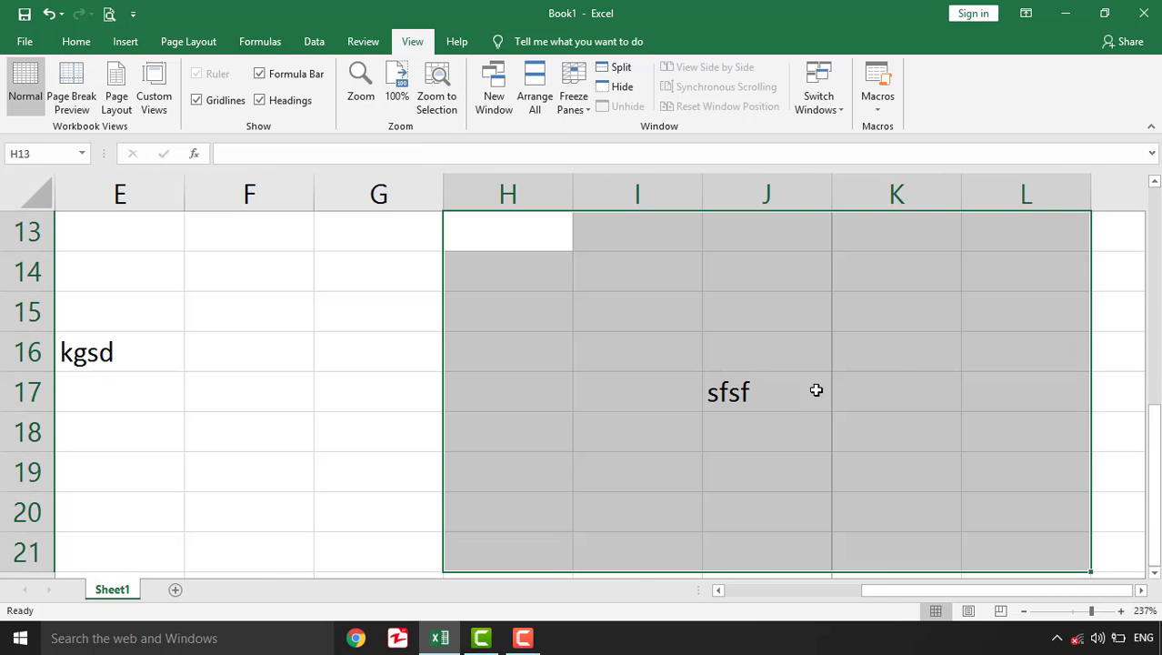
left_click(307, 457)
left_click(385, 367)
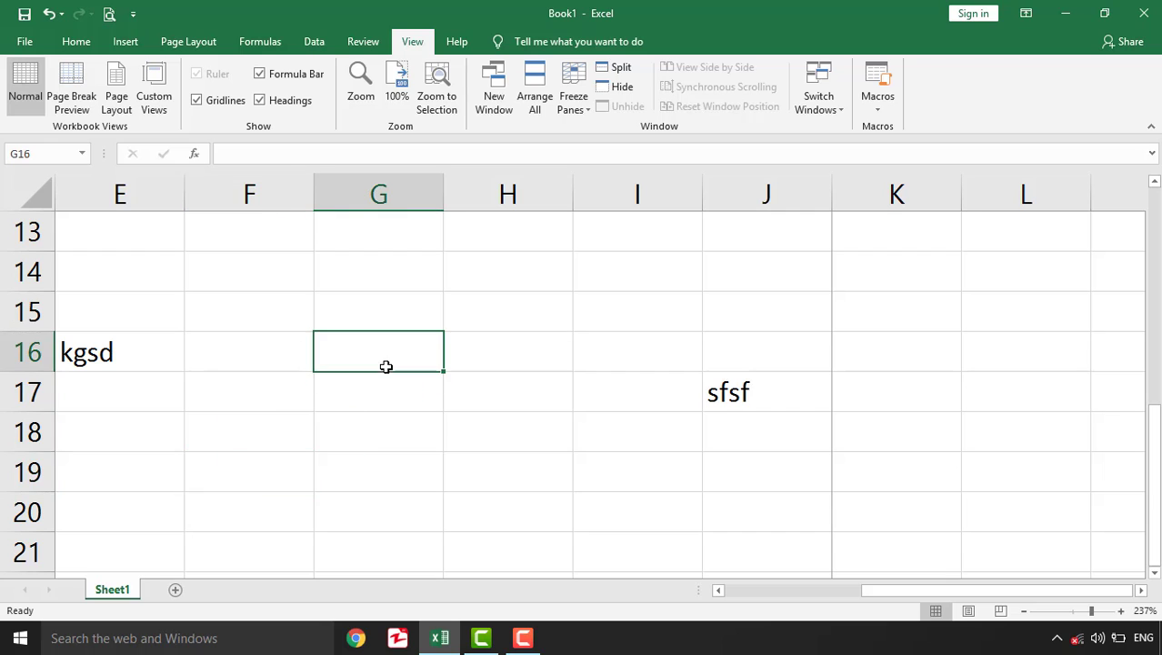
left_click(497, 102)
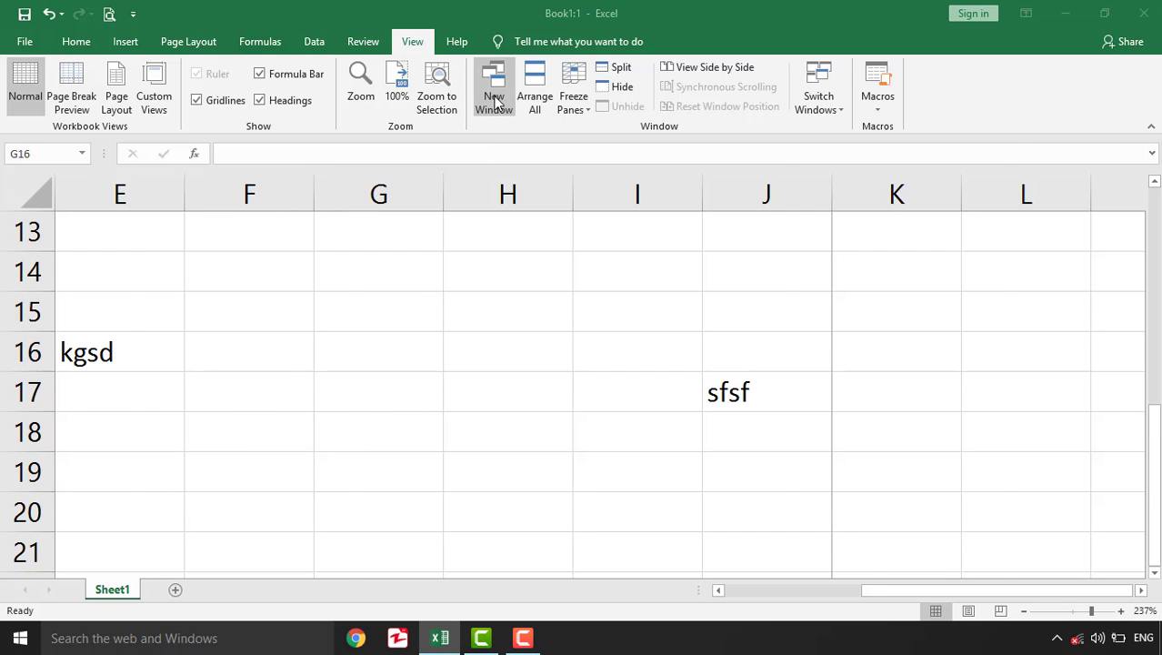
Switch between the Book1:2 and Book1:1 windows via the taskbar previews.
left_click(754, 263)
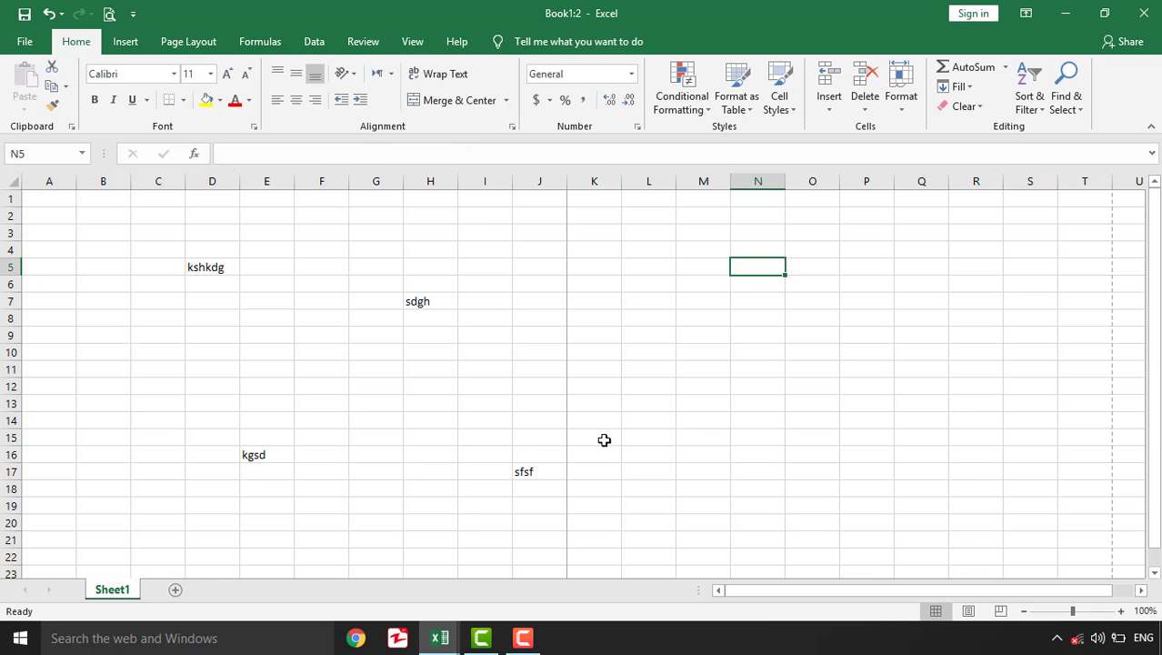
left_click(441, 641)
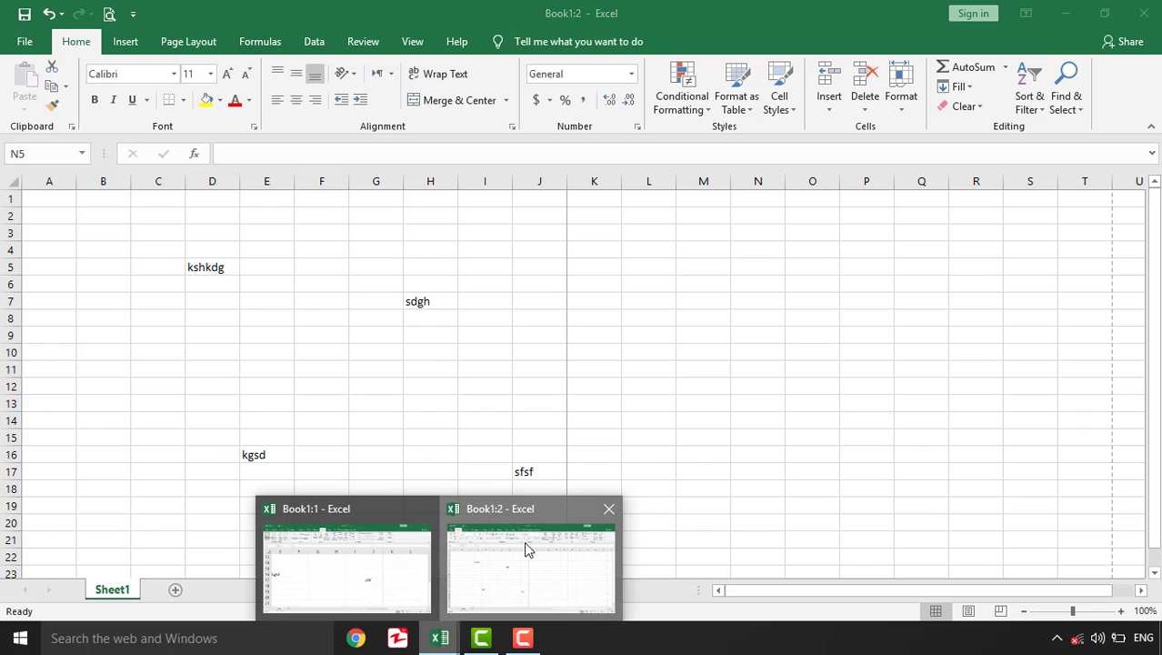
left_click(523, 543)
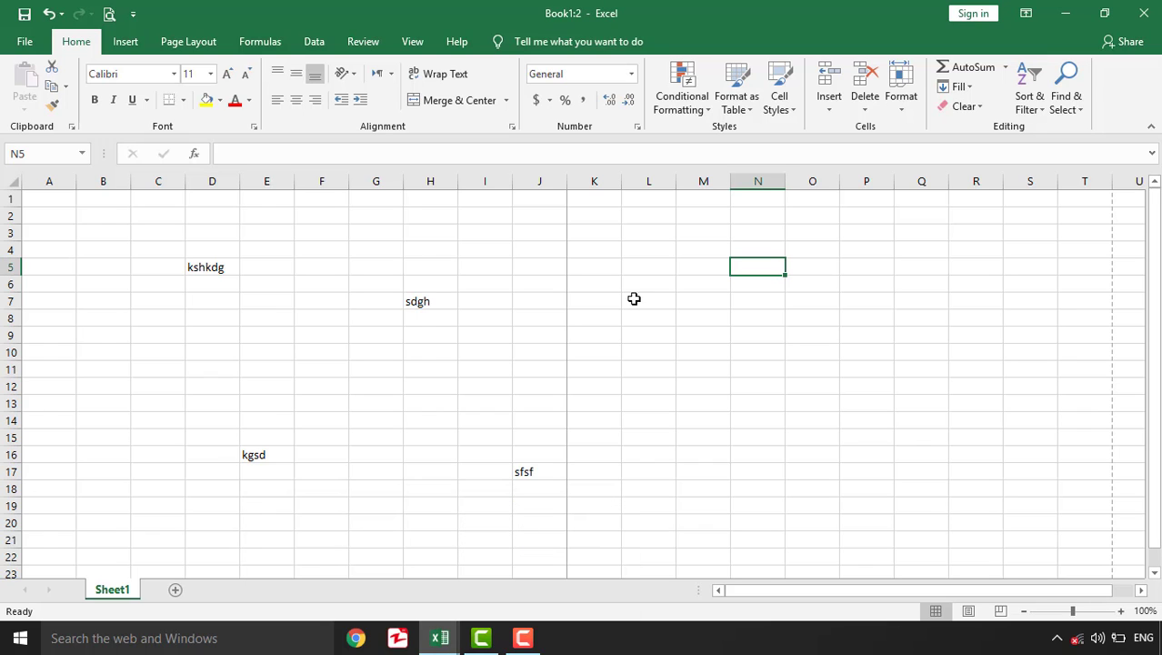
left_click(441, 641)
left_click(363, 582)
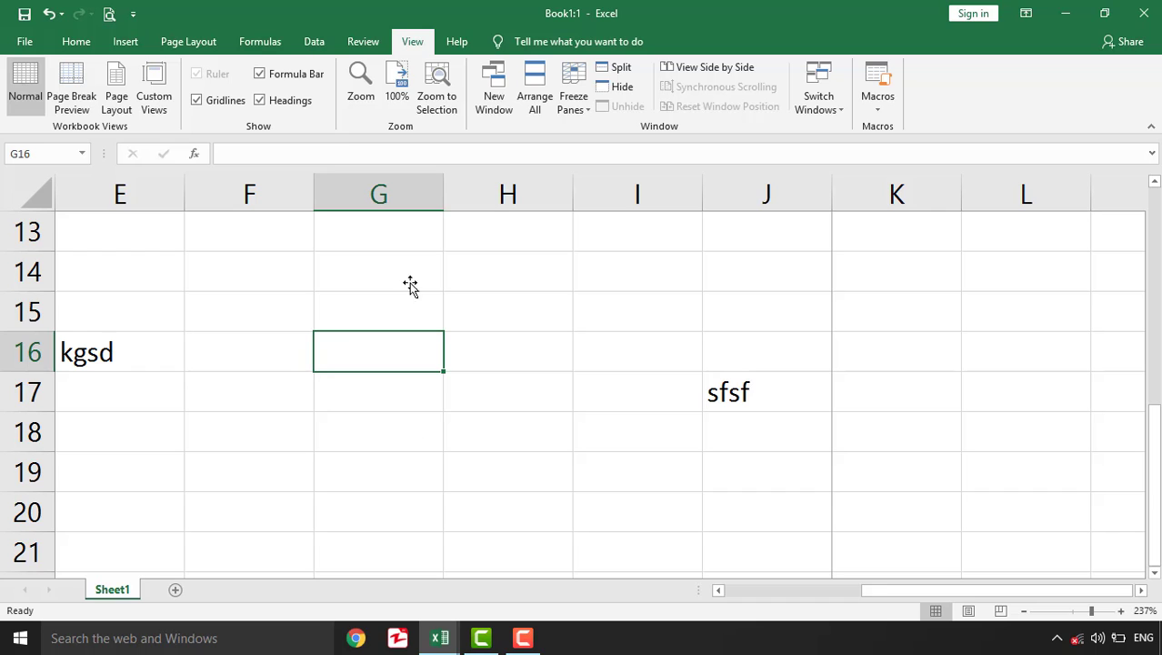
Reset Book1:1 to 100% zoom and tile both windows with Arrange All.
left_click(397, 89)
left_click(534, 95)
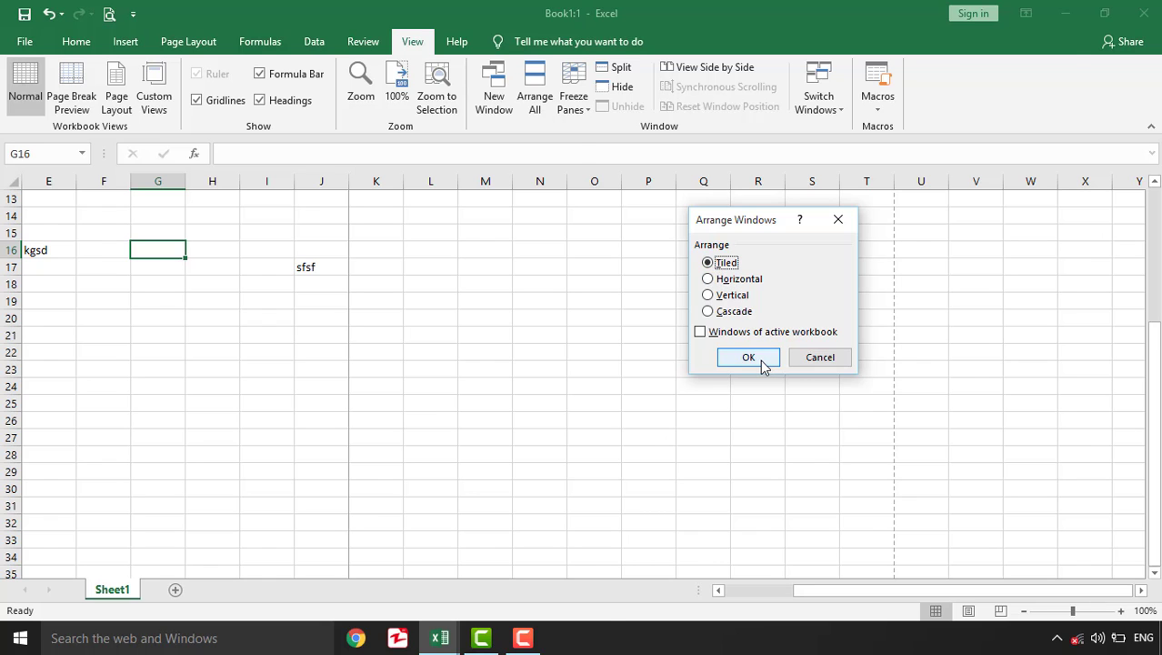
left_click(764, 363)
left_click(381, 286)
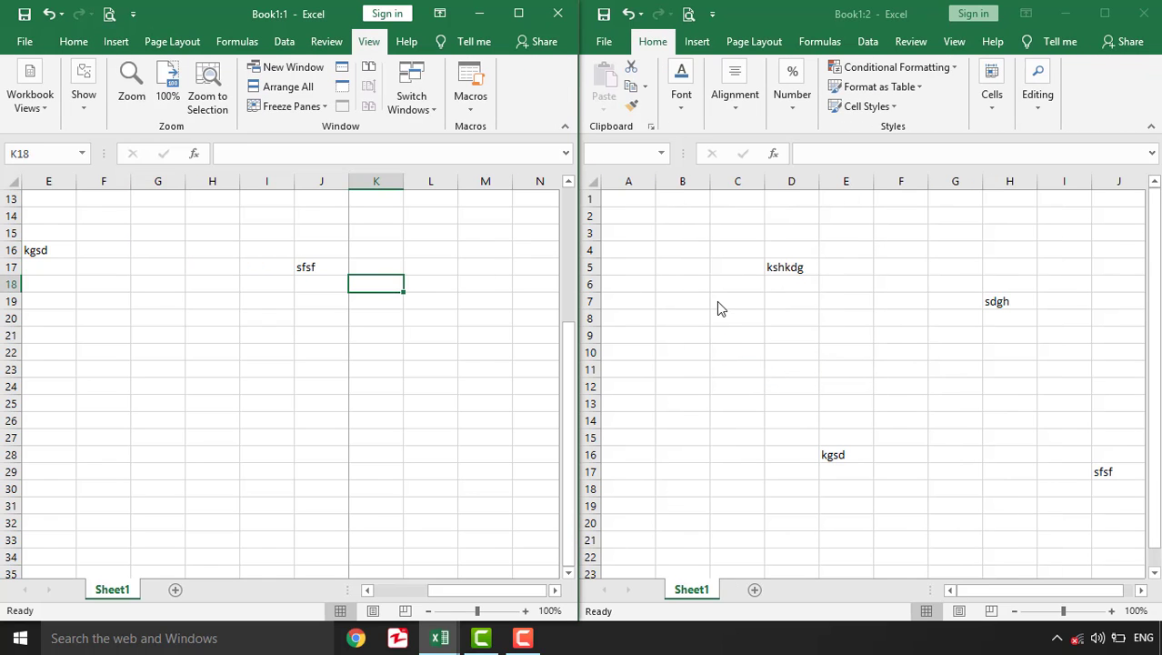
key("alt+Tab")
key("alt+Tab")
key("alt+Tab")
key("alt+Tab")
Rearrange the two windows stacked horizontally.
left_click(287, 91)
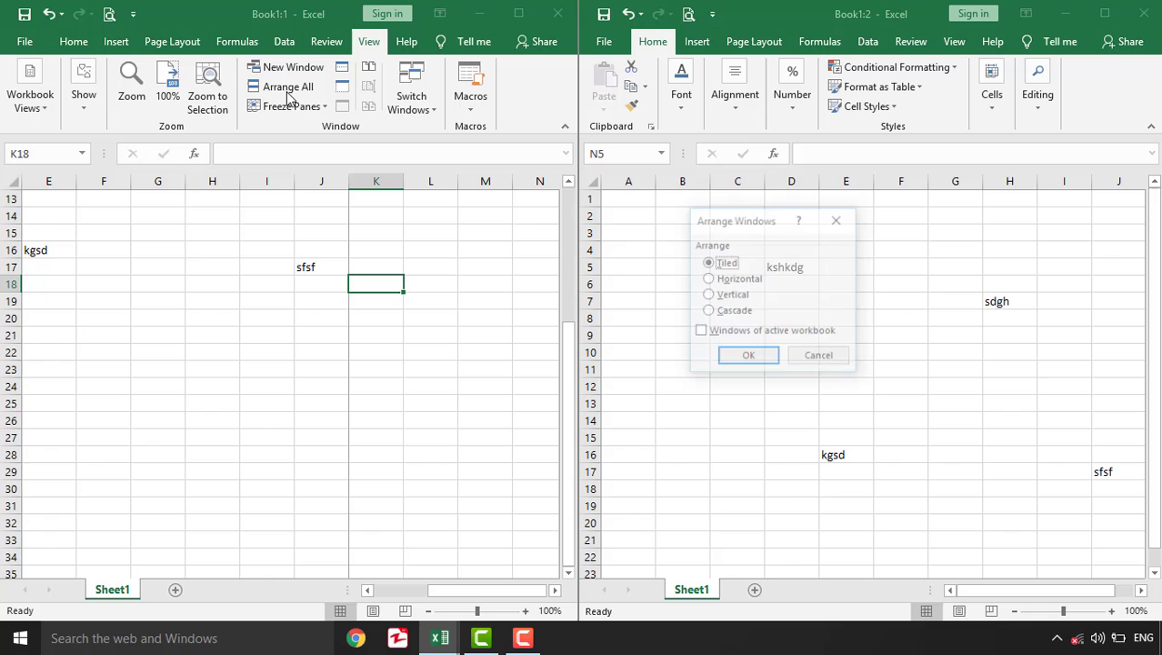
left_click(736, 279)
left_click(746, 357)
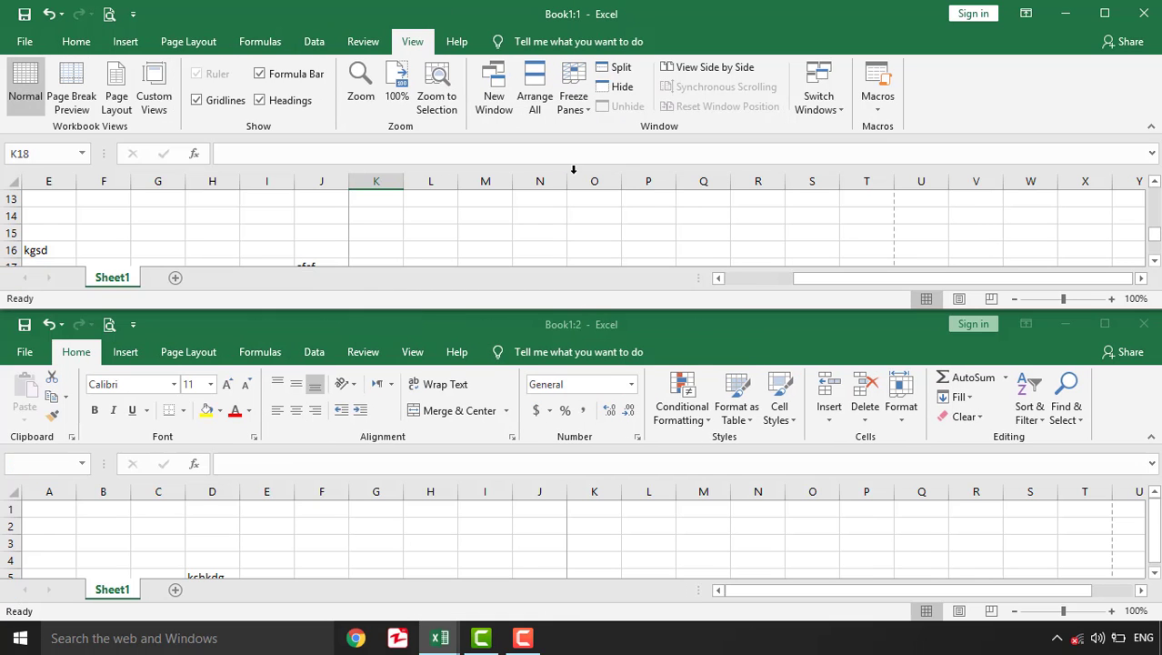
left_click(559, 232)
left_click(520, 414)
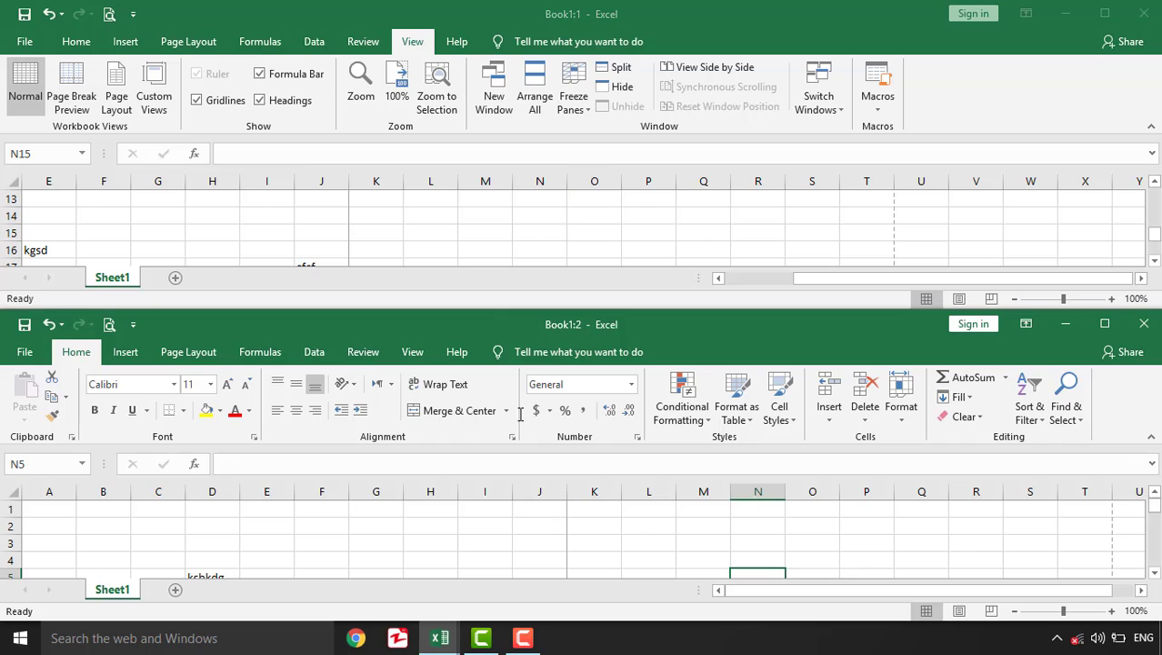
Arrange the two windows vertically side by side.
left_click(539, 102)
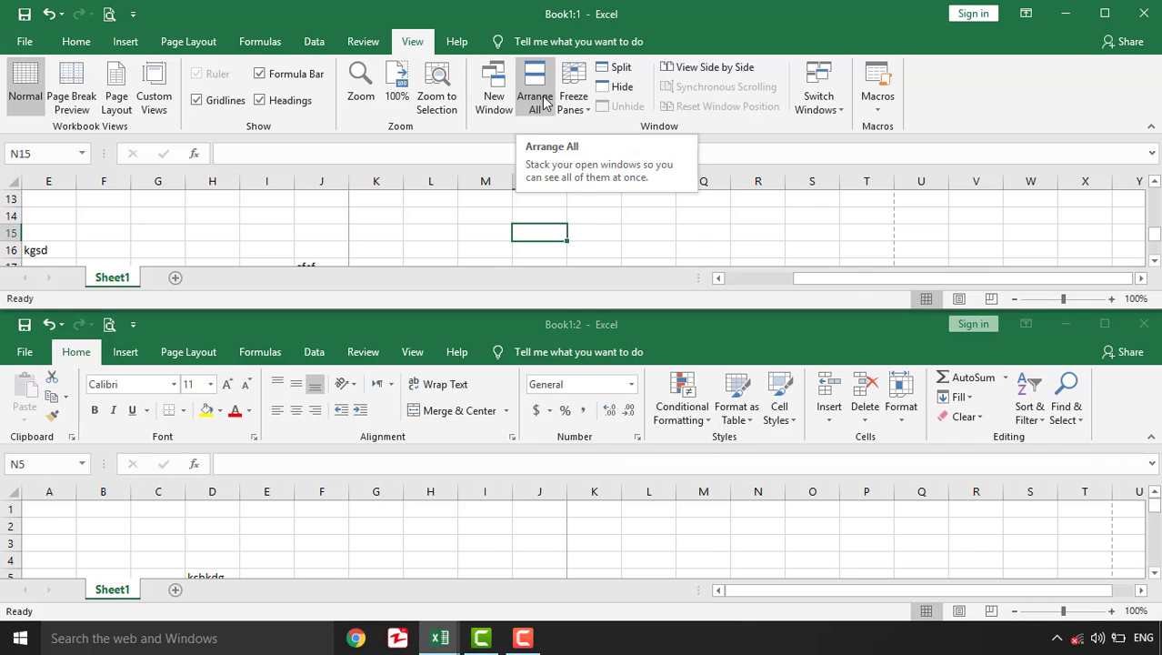
left_click(544, 101)
left_click(728, 294)
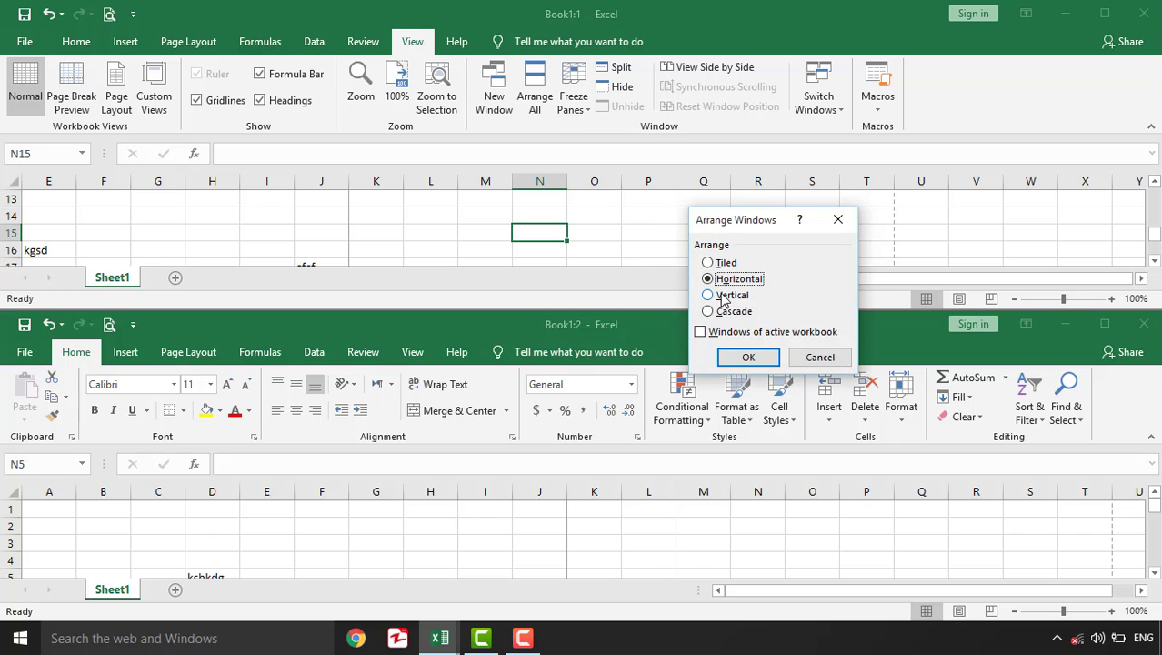
left_click(761, 357)
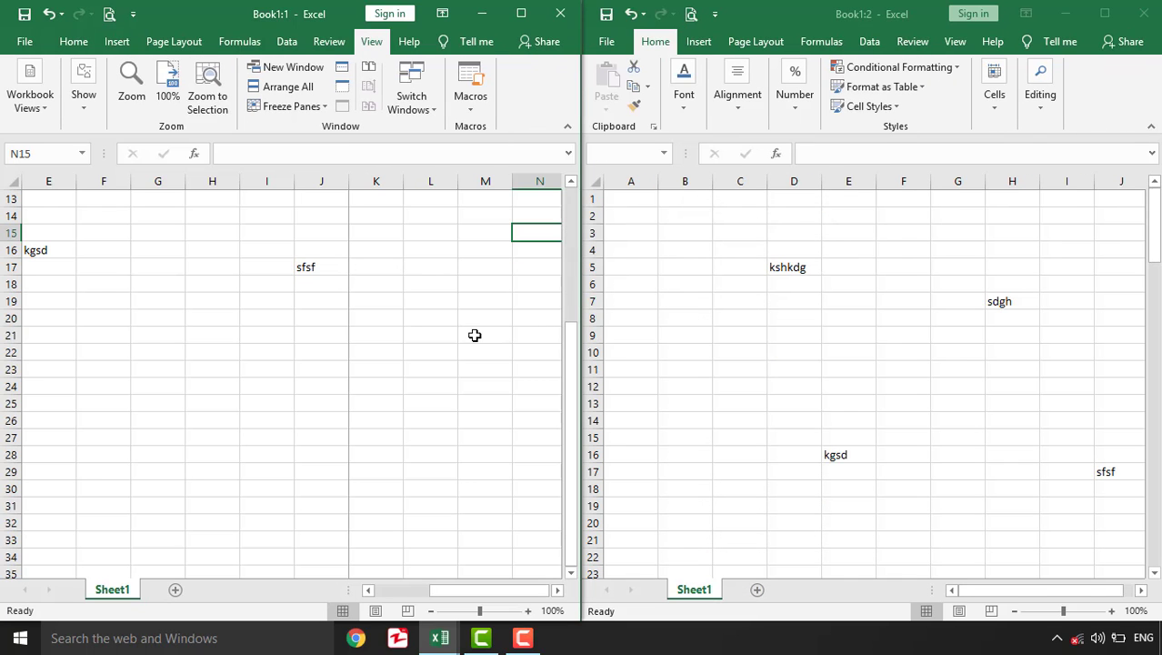
left_click(475, 336)
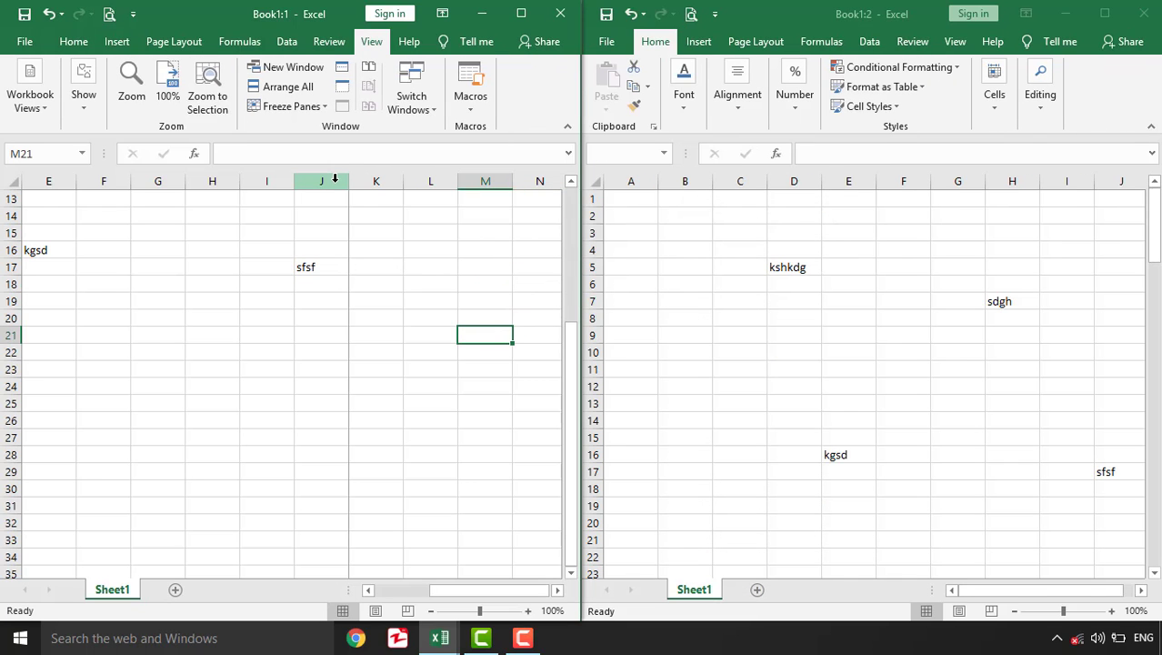
Switch Arrange All to Cascade, then bring Book1:1 forward from the taskbar.
left_click(288, 87)
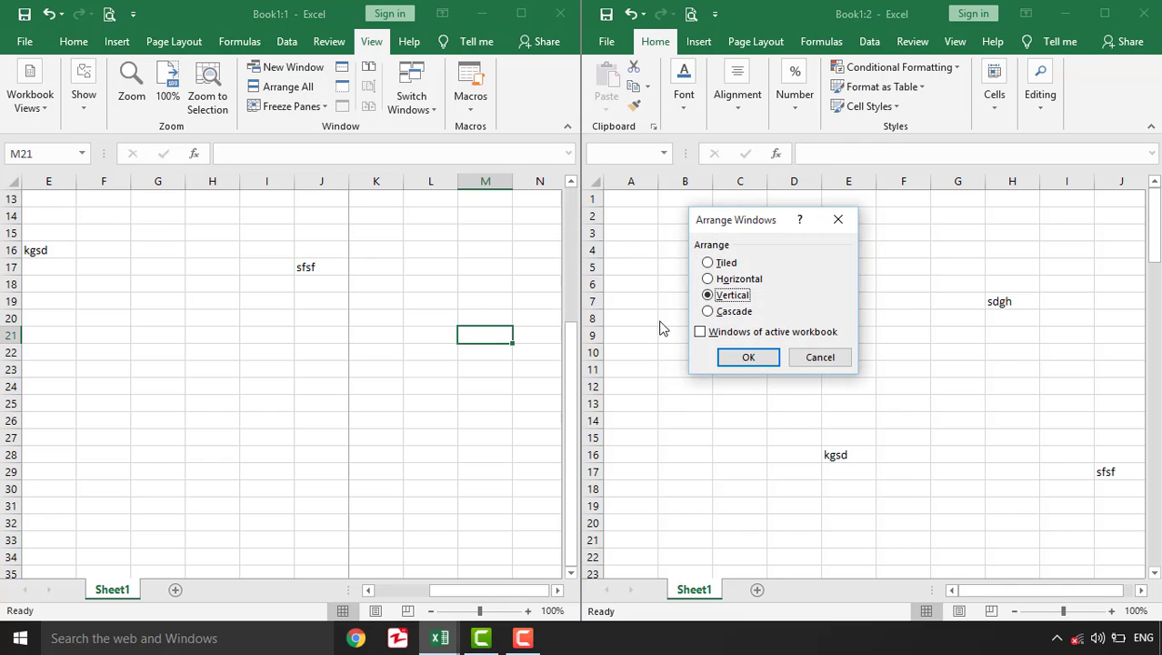
left_click(724, 314)
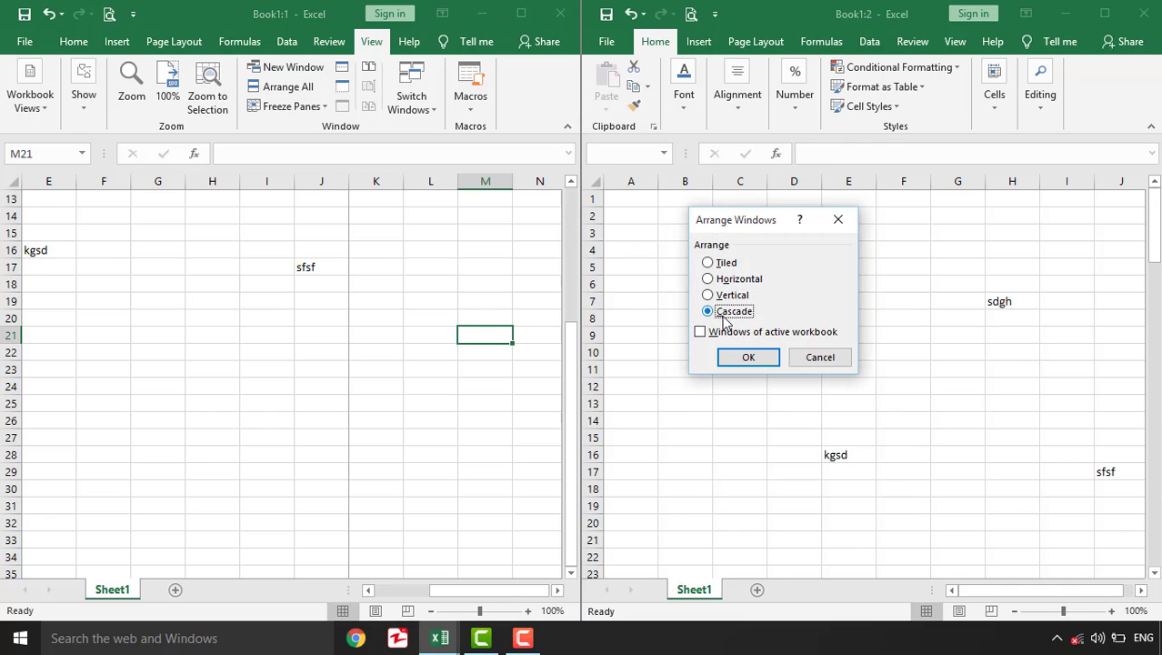
left_click(749, 357)
left_click(182, 14)
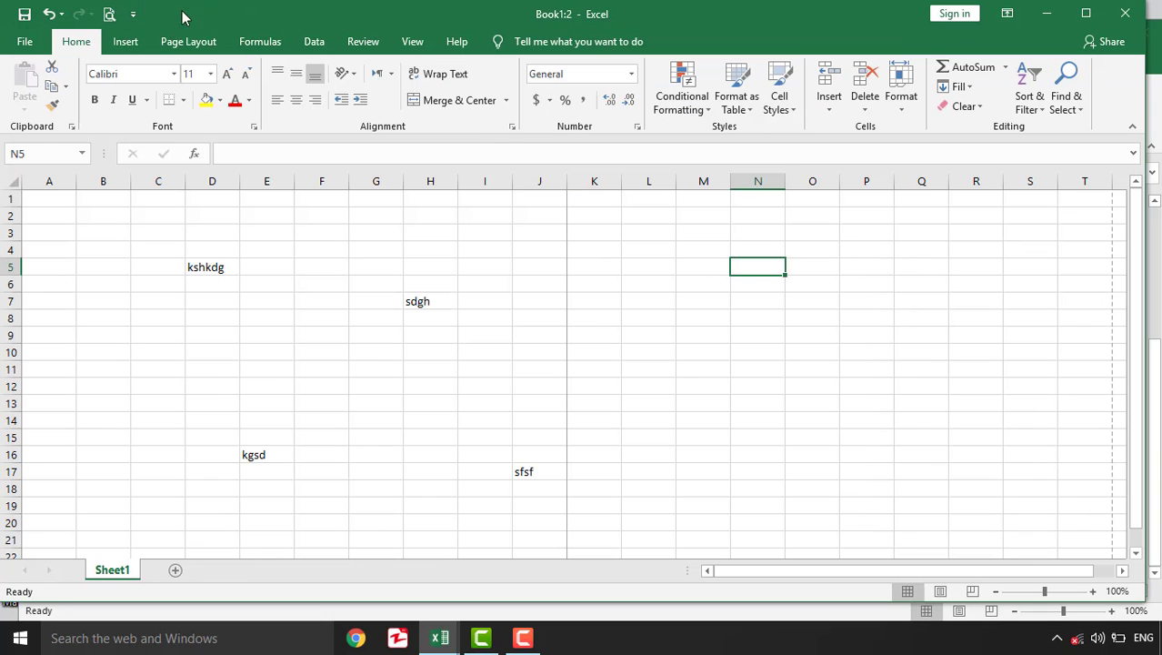
left_click(440, 639)
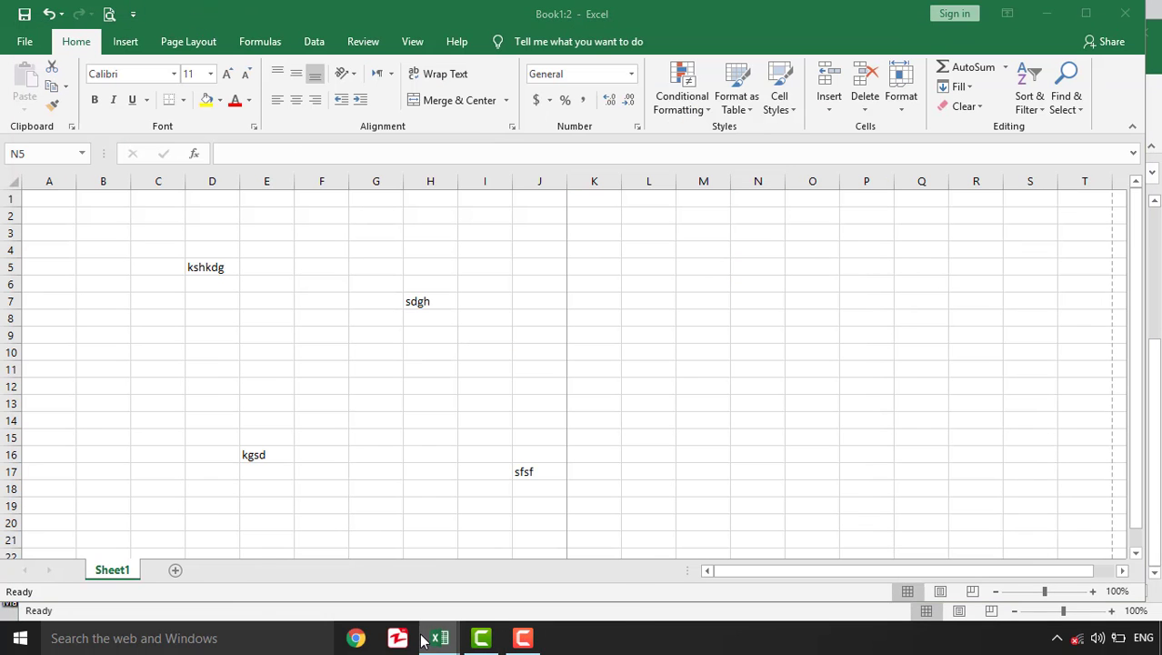
left_click(392, 570)
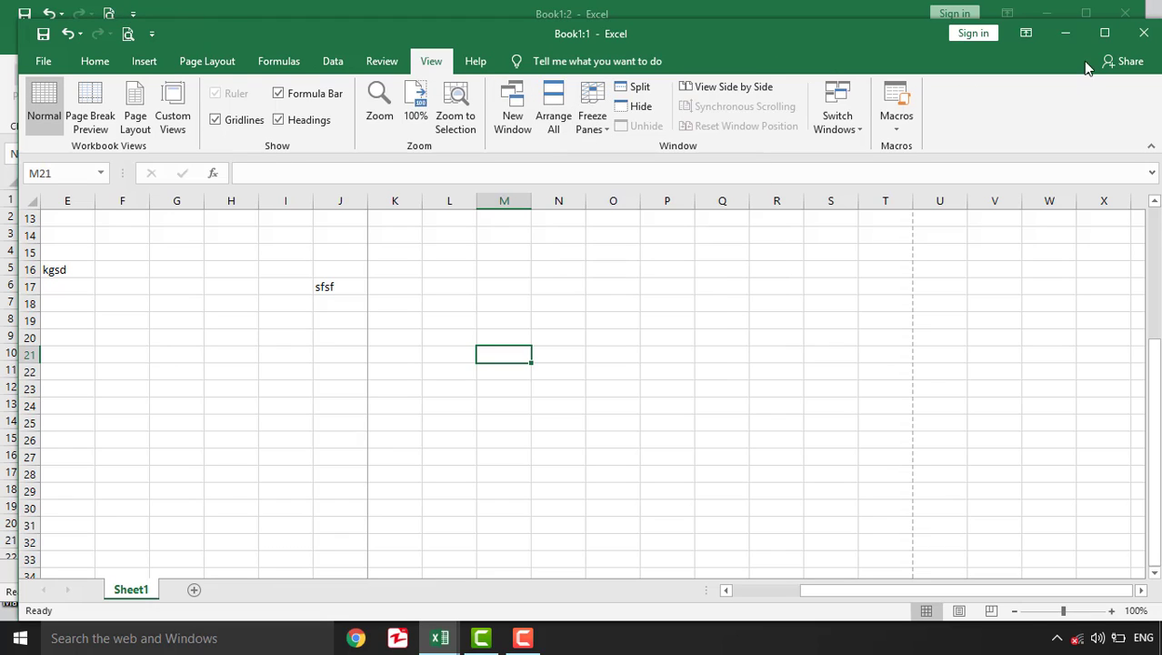
Maximize the Book1:1 window and type the headings name, class and subject across E13:G13.
left_click(1104, 35)
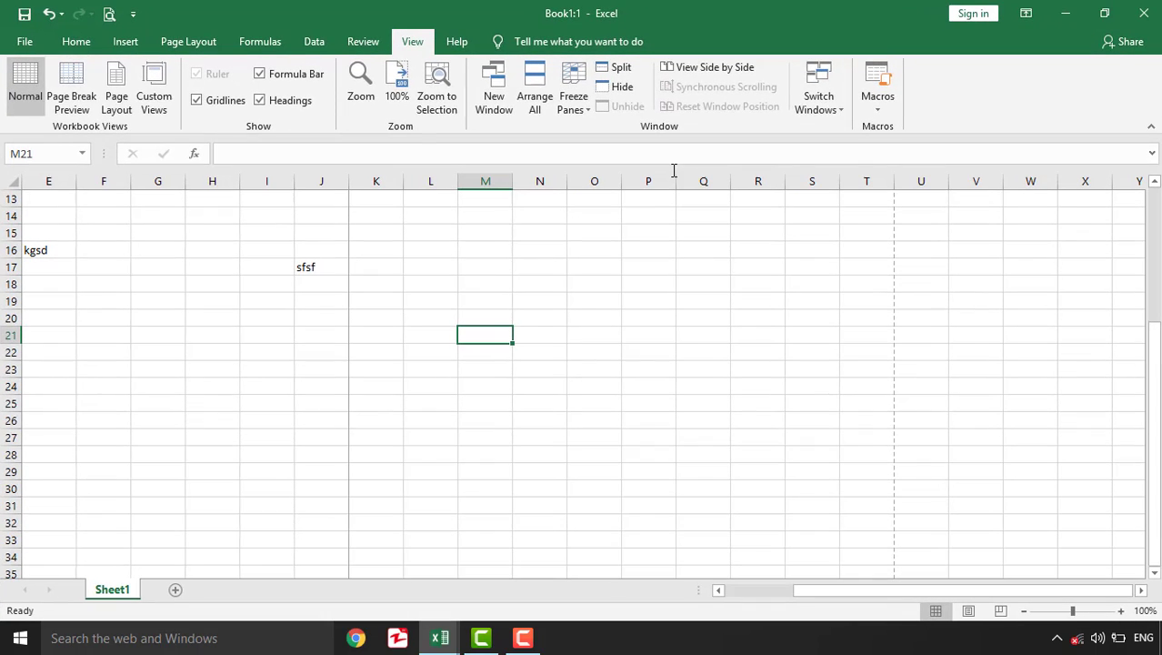
left_click(57, 197)
type("name")
key("Tab")
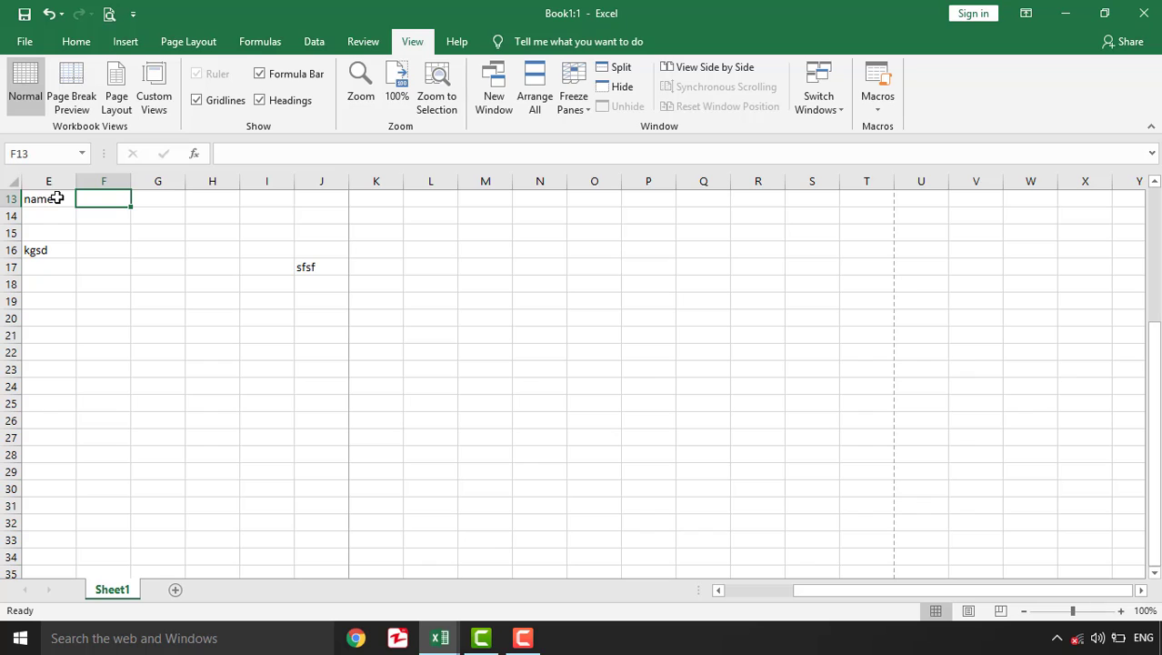
type("class")
key("Tab")
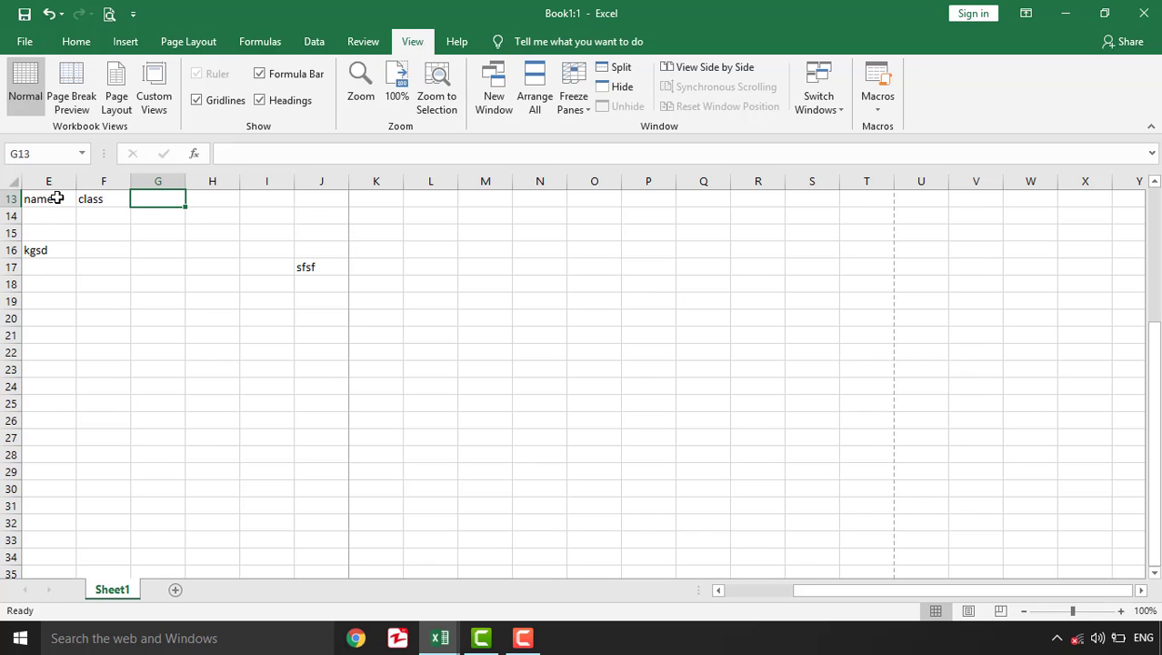
type("subje")
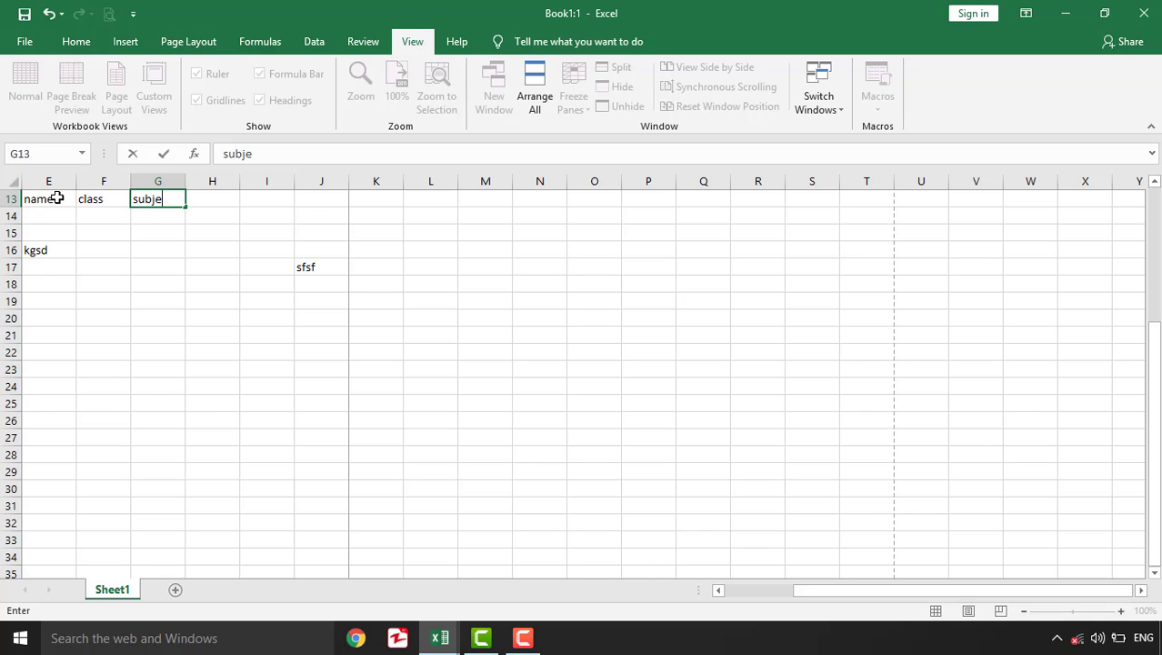
type("t")
key("Tab")
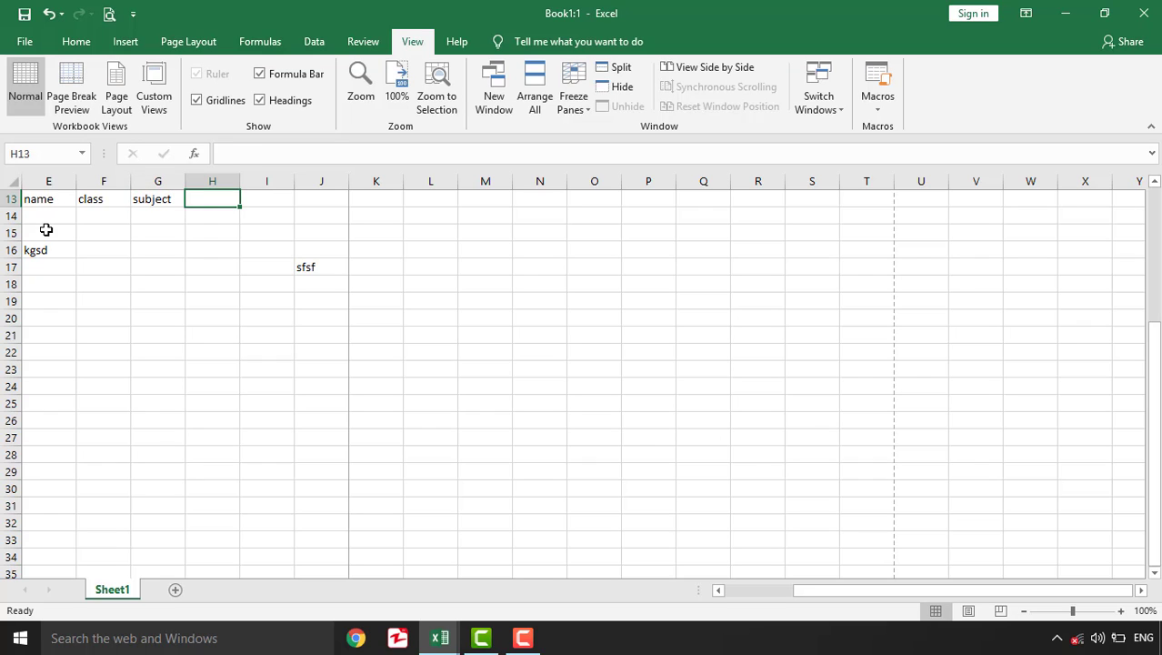
Enter dgg in E14 beneath the name heading.
left_click(50, 205)
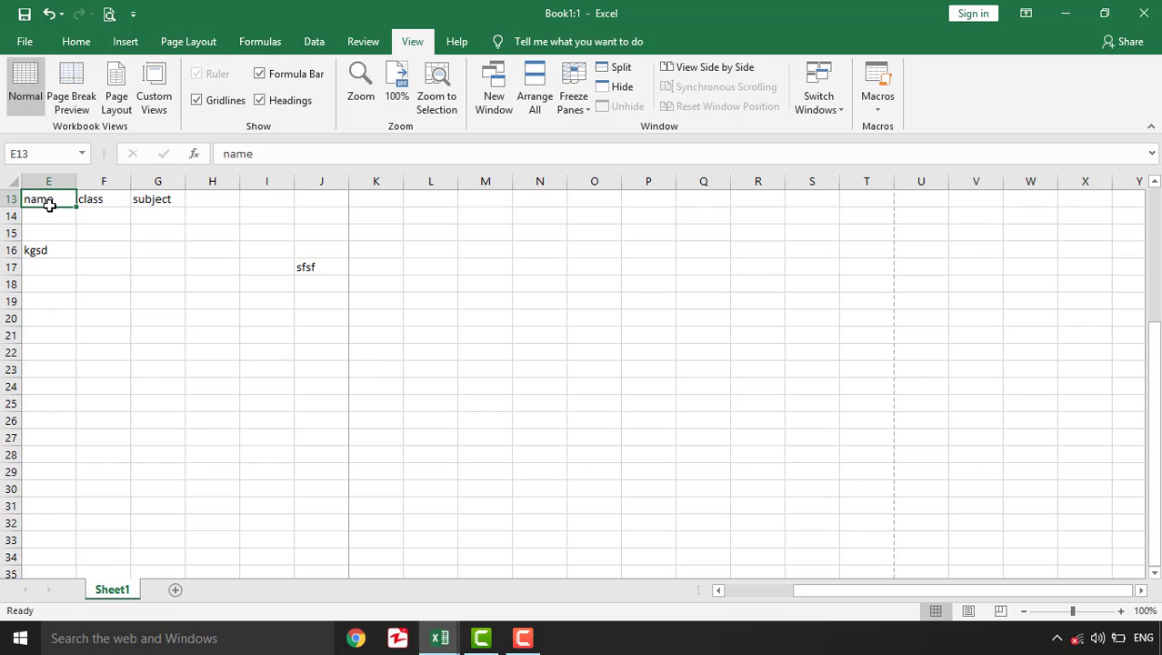
left_click(49, 212)
type("dgg")
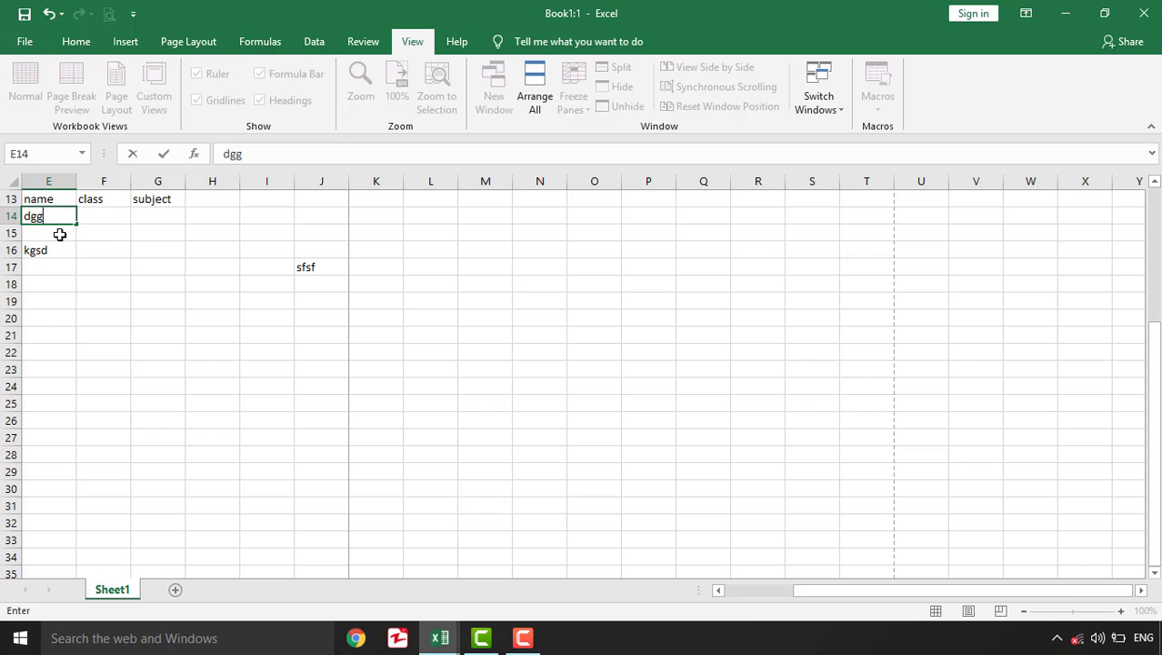
left_click(59, 234)
scroll(92, 389, "down", 7)
scroll(92, 389, "down", 15)
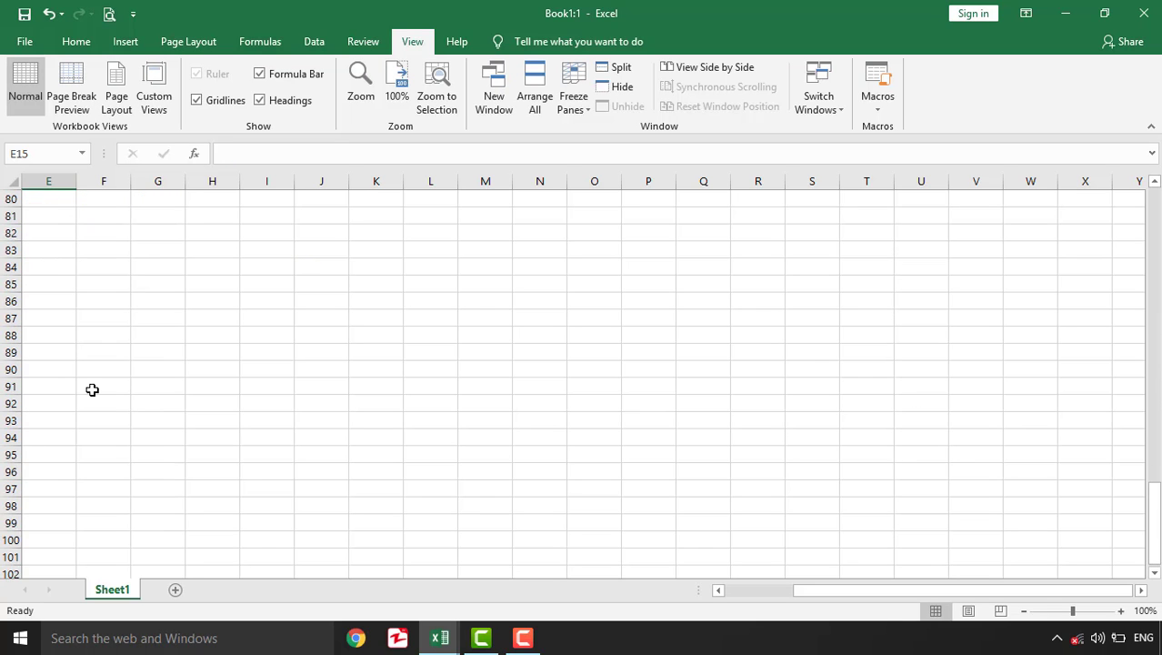
scroll(92, 386, "up", 2)
scroll(91, 380, "down", 1)
left_click(41, 243)
scroll(41, 243, "up", 20)
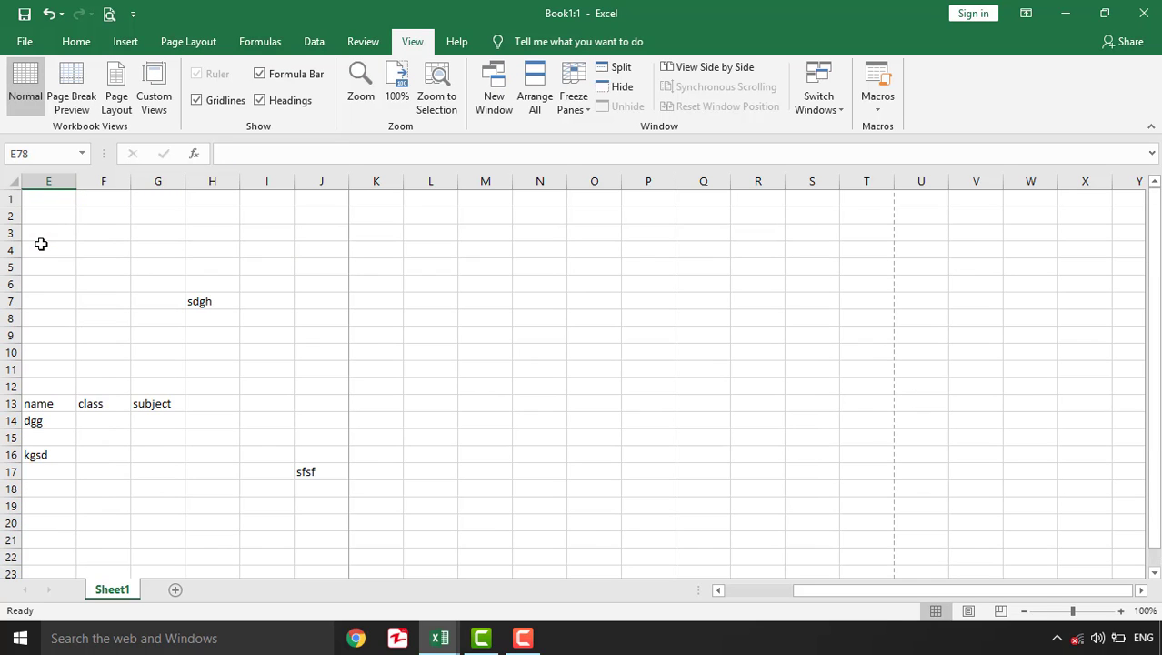
left_click(126, 419)
scroll(128, 410, "down", 3)
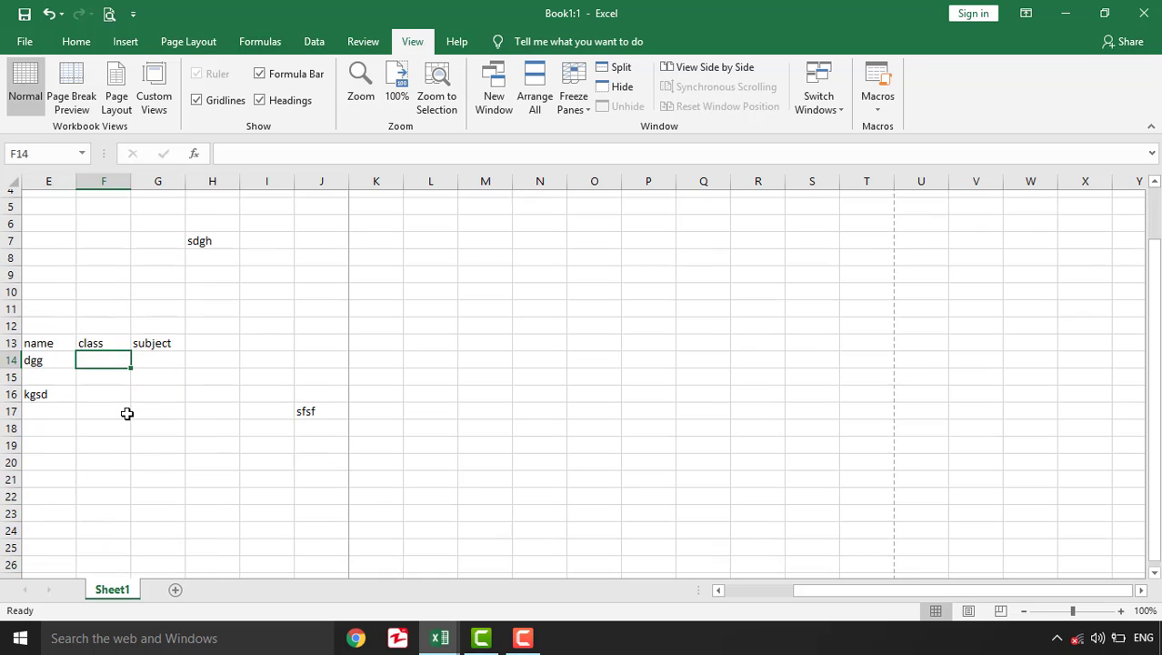
scroll(127, 414, "down", 1)
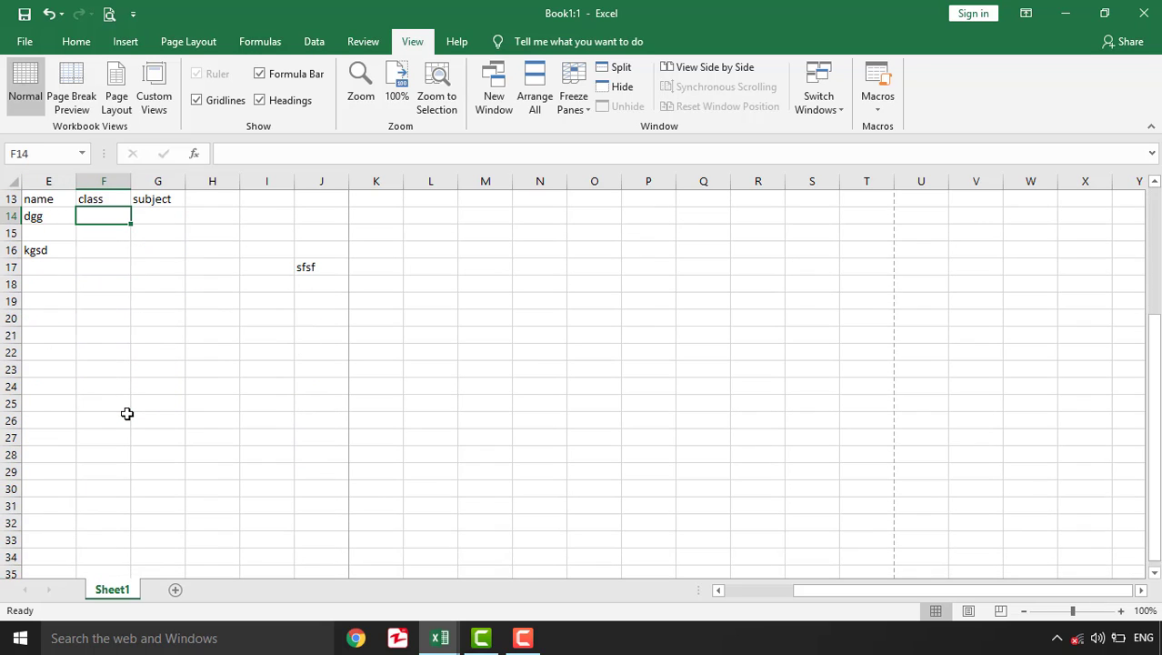
Select row 13 and freeze panes there with View > Freeze Panes.
left_click(11, 198)
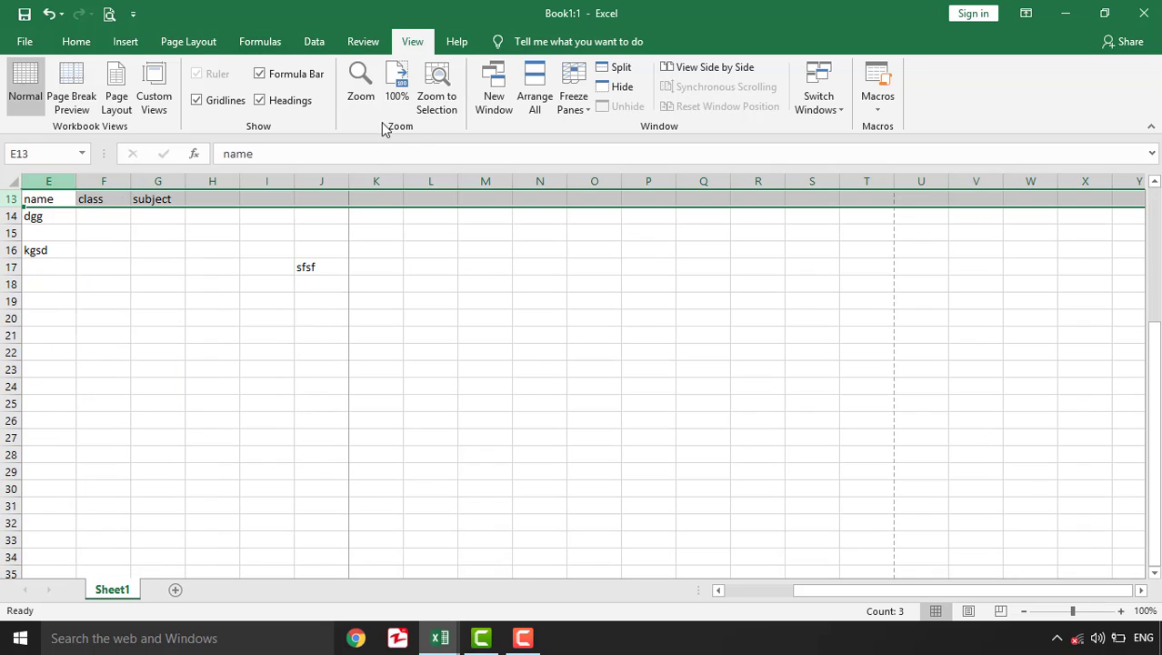
left_click(577, 107)
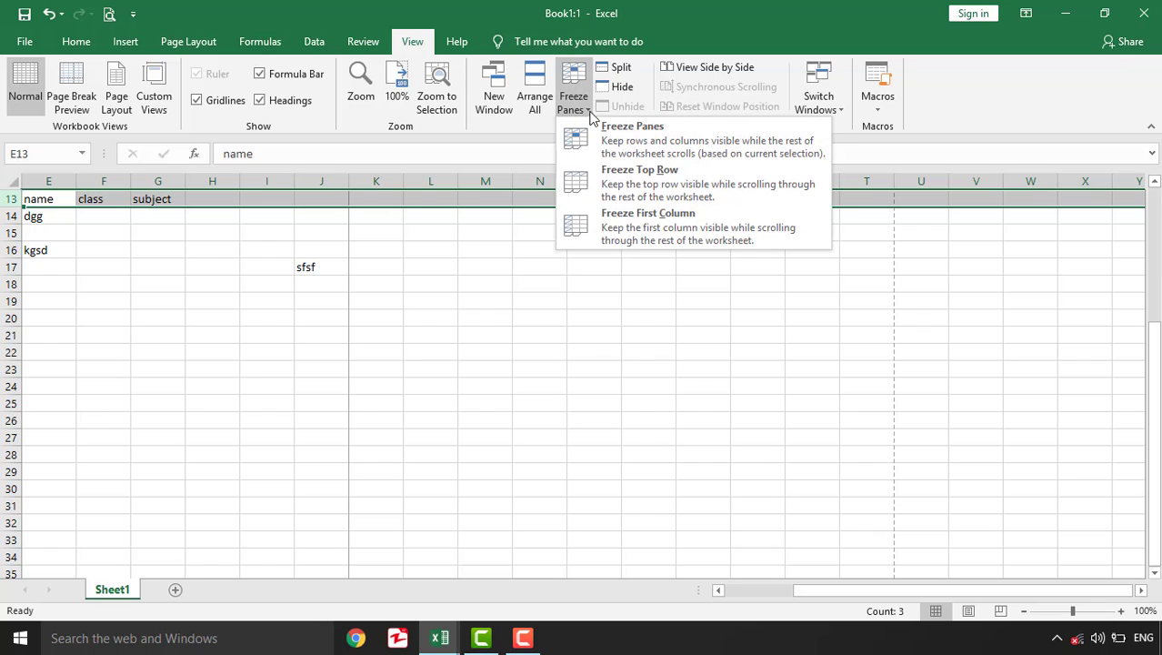
left_click(645, 160)
scroll(392, 350, "down", 4)
left_click(375, 352)
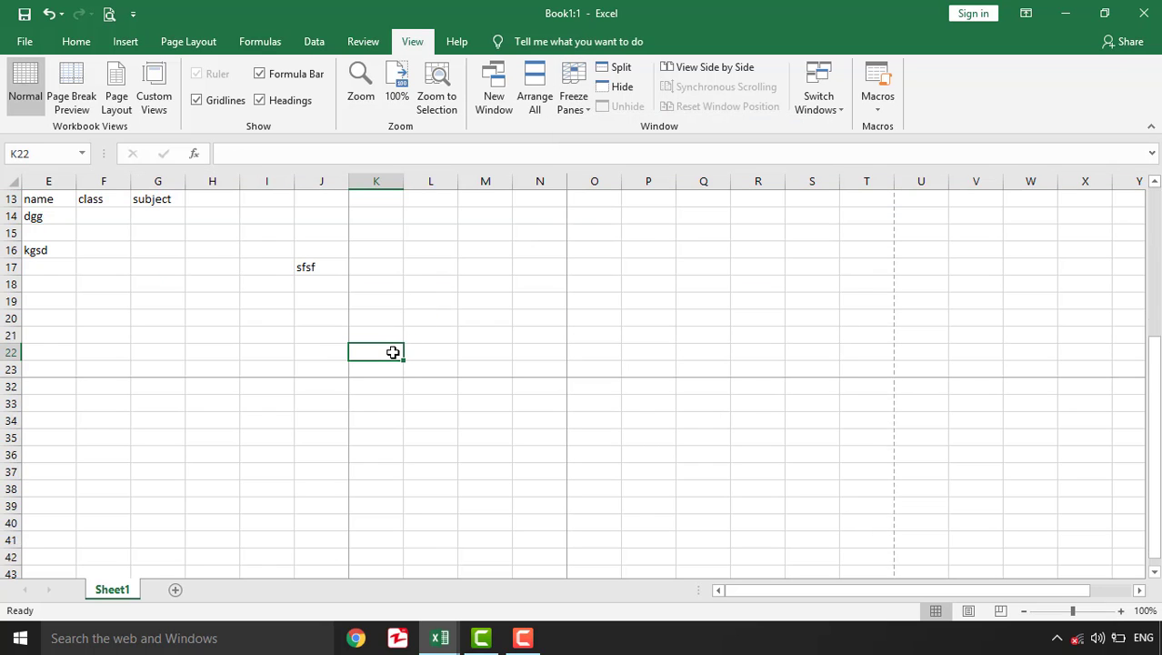
scroll(180, 484, "down", 1)
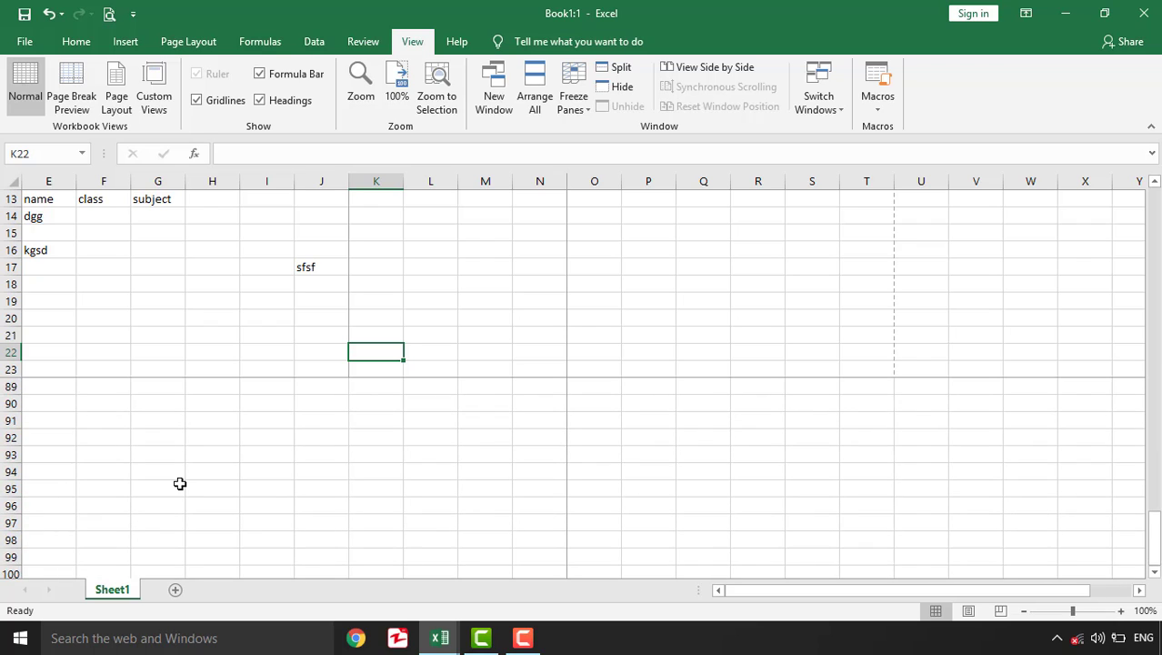
scroll(180, 484, "up", 4)
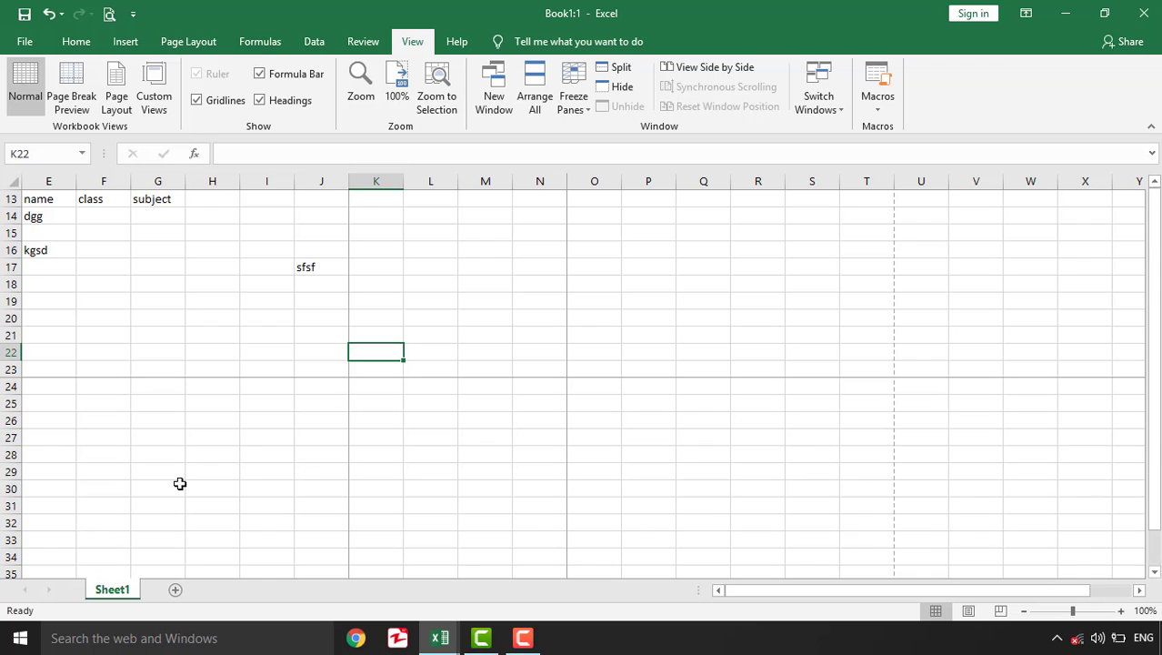
Clear the name, class, subject and dgg entries from the heading block.
left_click(33, 211)
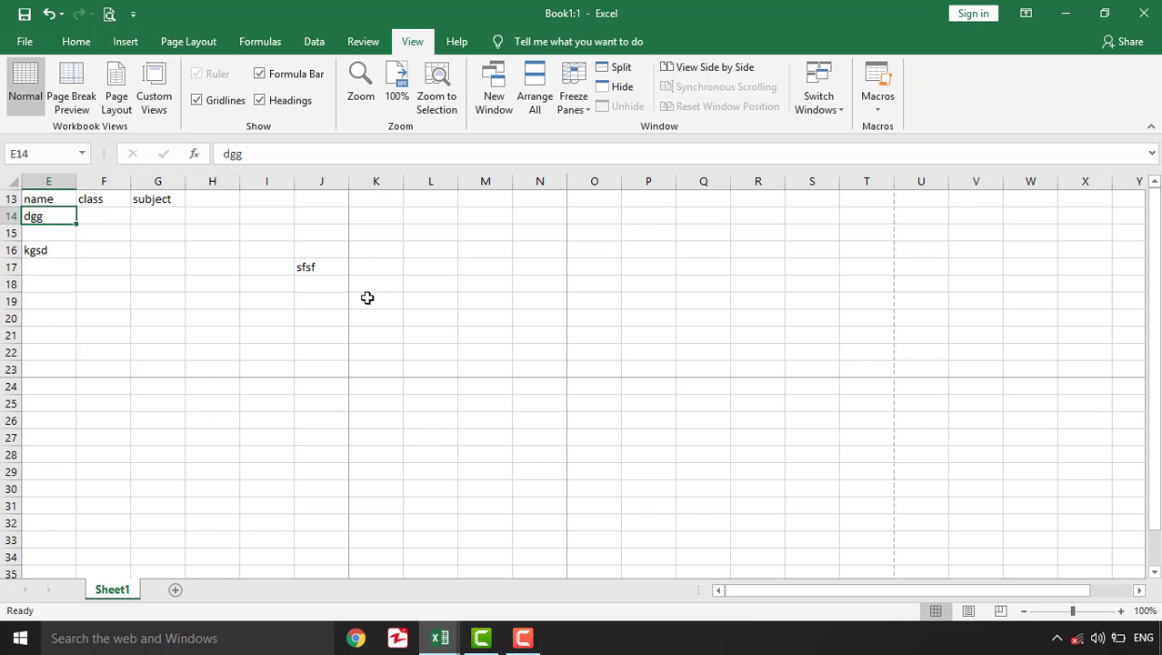
key("ctrl+a")
key("Delete")
Delete the remaining sheet contents and add a new blank Sheet2.
left_click(172, 286)
key("ctrl+a")
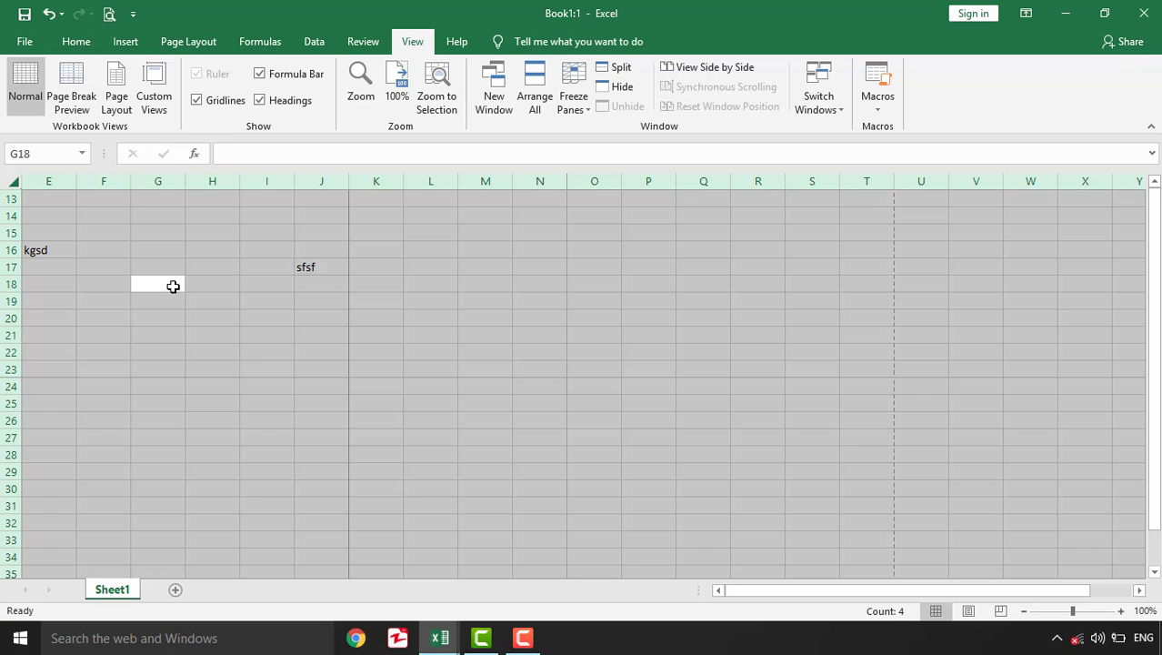
key("Delete")
left_click(238, 286)
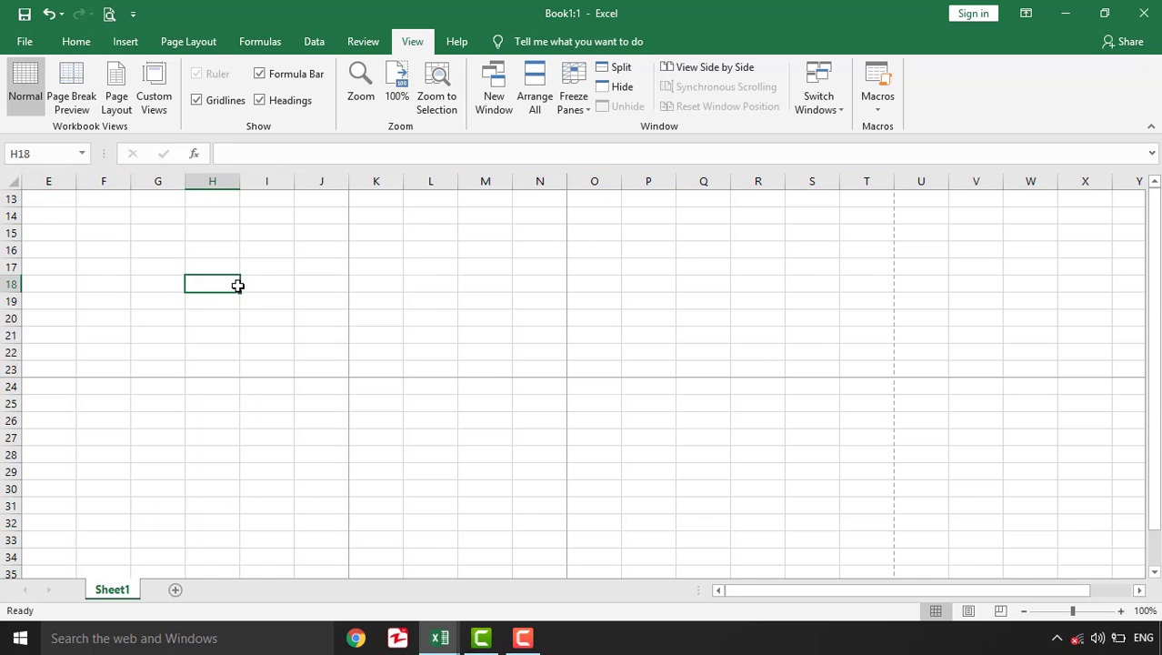
left_click(159, 368)
left_click(176, 589)
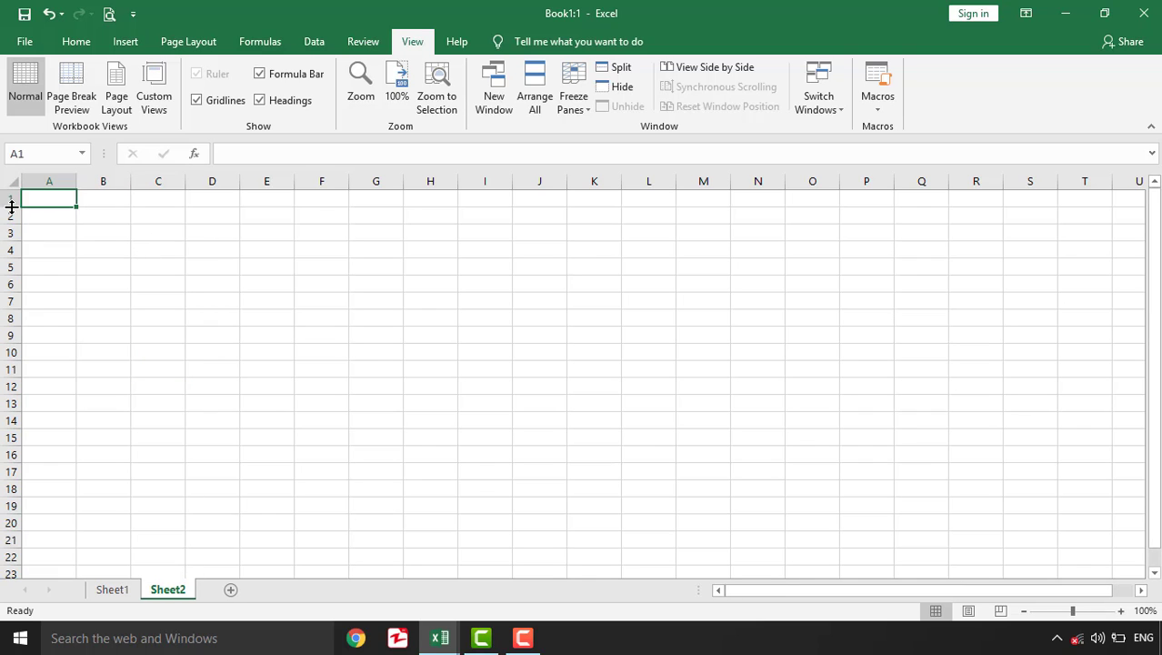
Type the headings name, subject and clas across A1:C1 of Sheet2.
type("name")
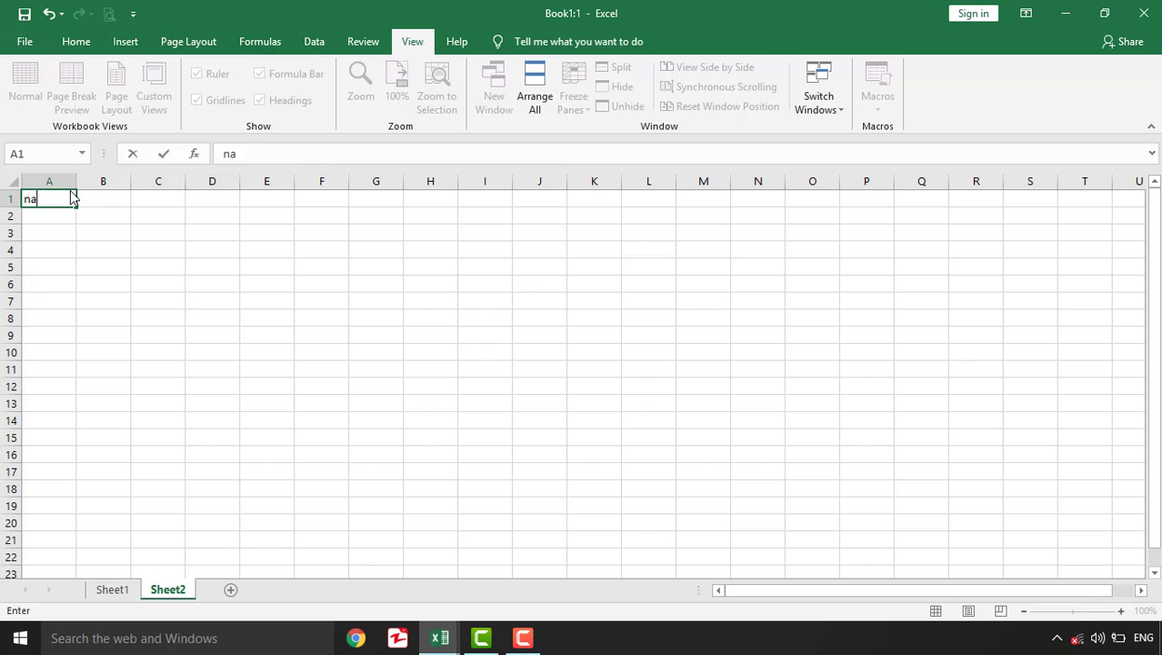
key("Tab")
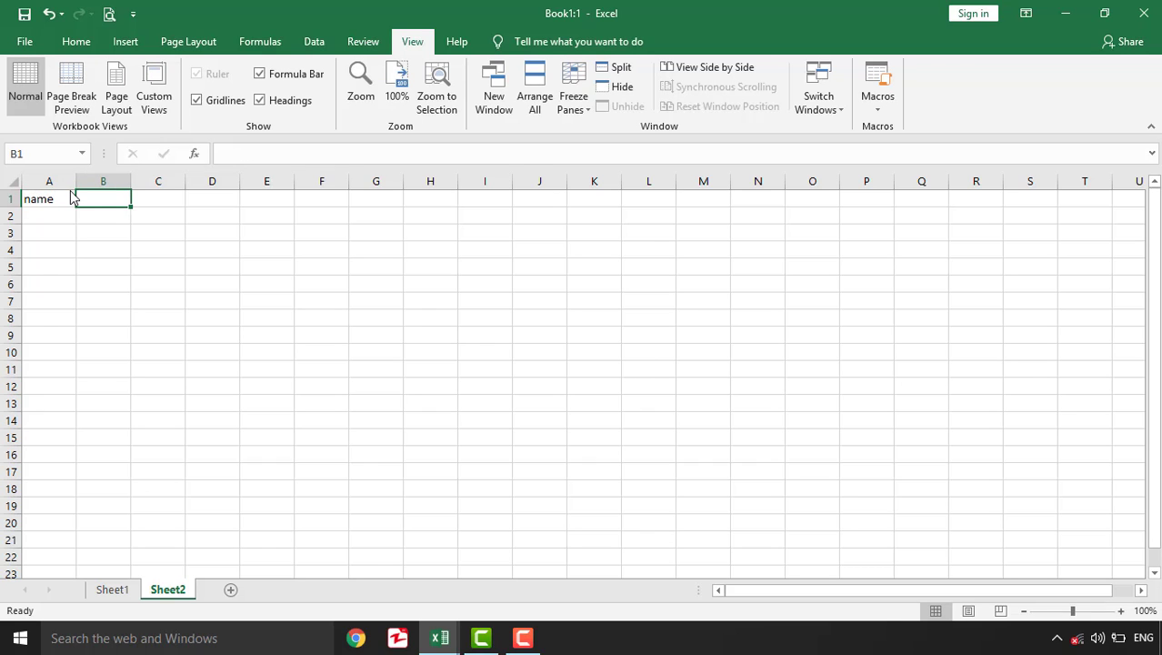
type("subject c")
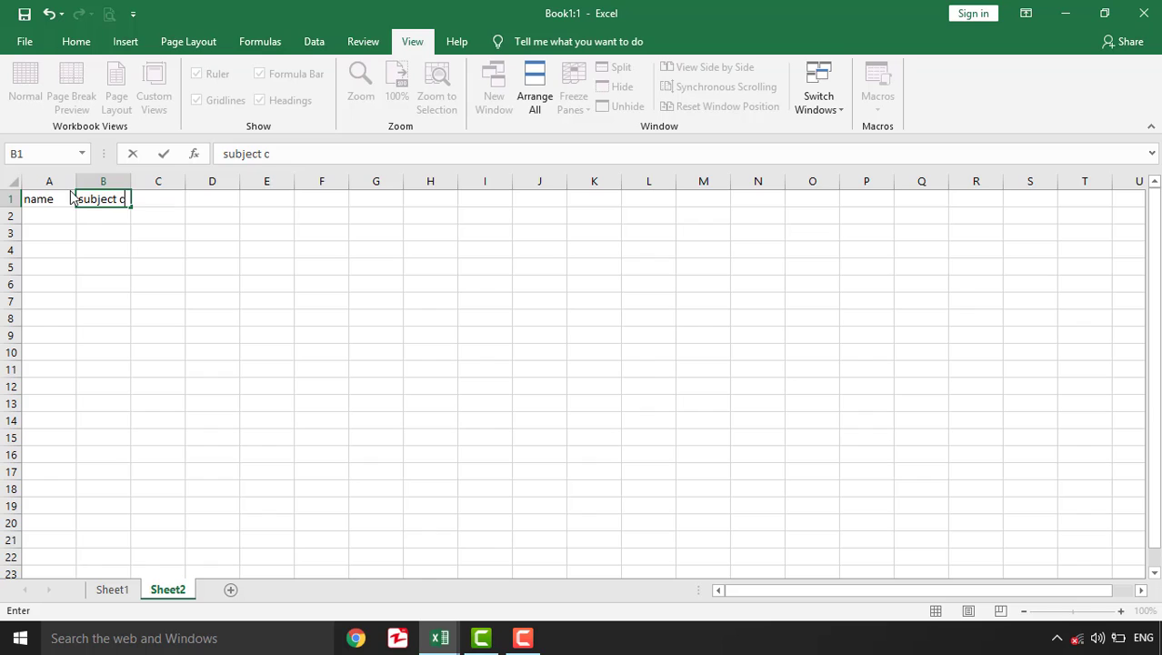
key("Tab")
type("ca")
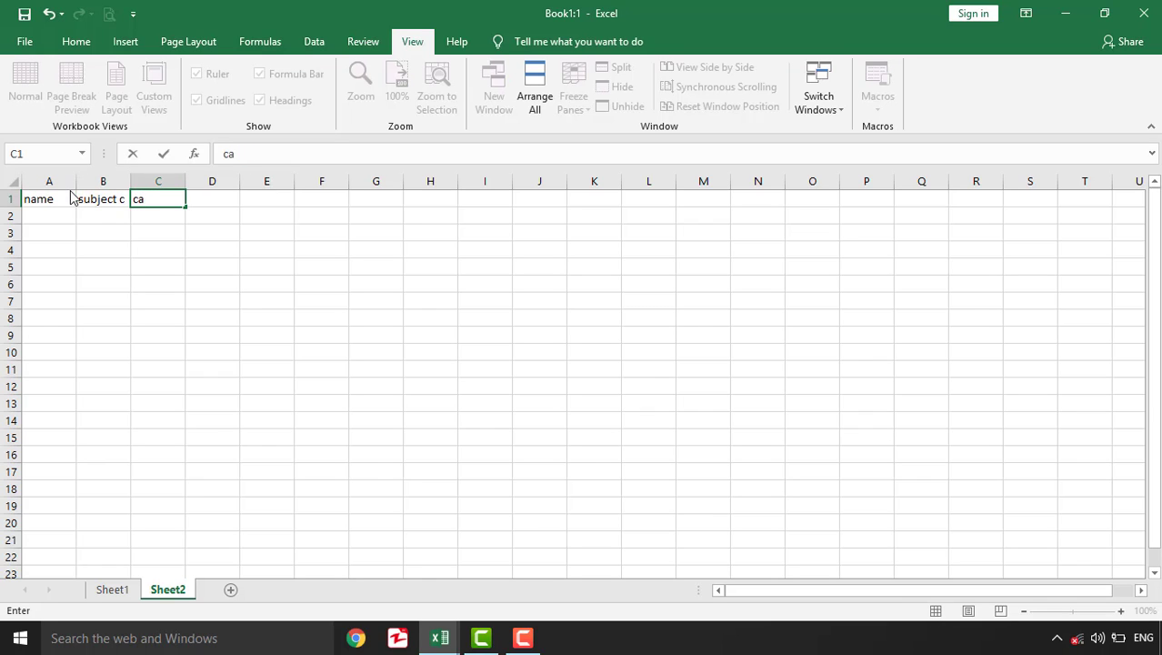
key("Return")
key("Return")
key("Return")
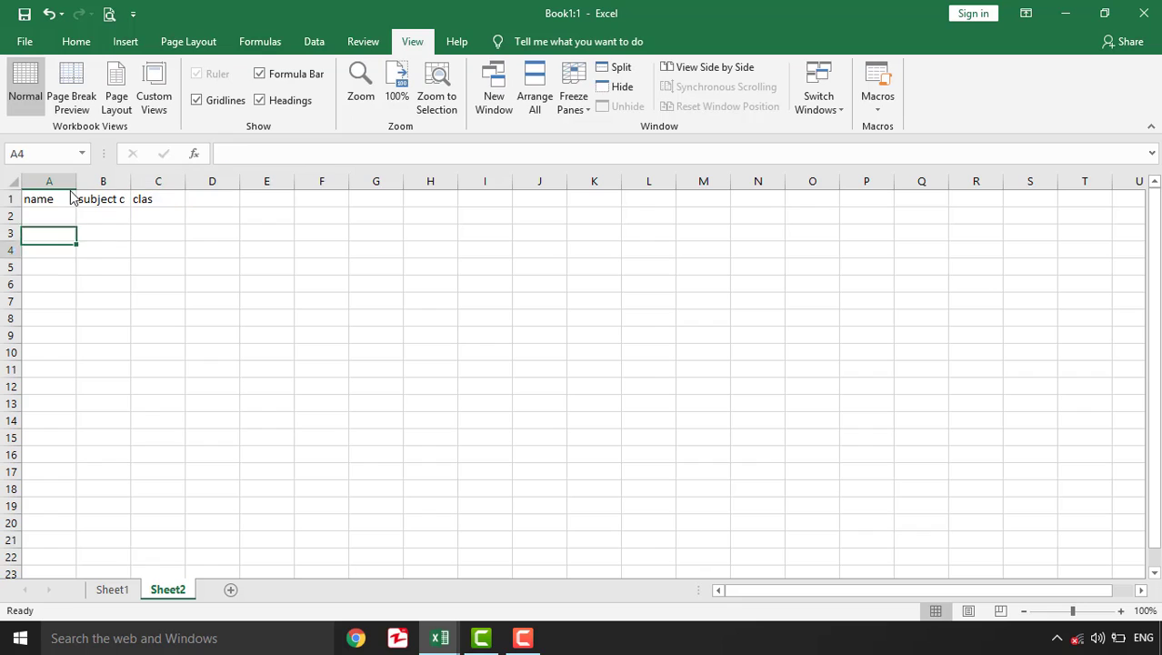
key("Return")
key("Return")
key("Return")
key("Return")
key("Return")
key("Return")
key("Return")
key("Return")
key("Return")
key("Return")
key("Return")
key("Return")
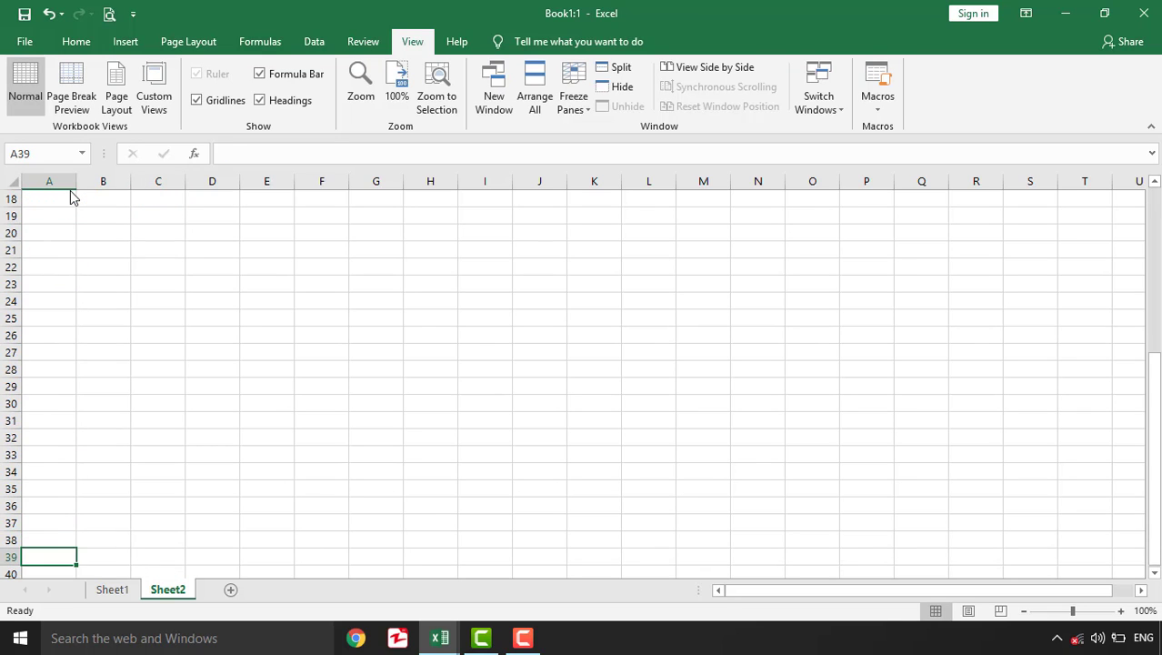
left_click(51, 204)
scroll(50, 204, "up", 6)
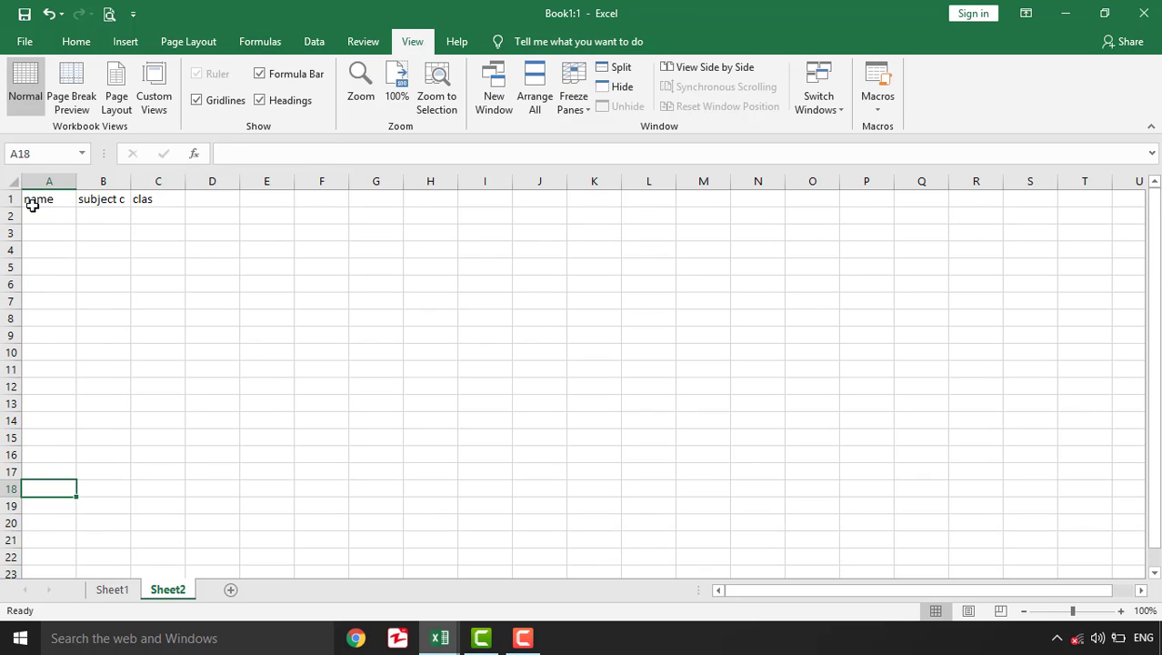
Apply Freeze Top Row on Sheet2 and scroll to confirm the headings stay visible.
left_click_drag(14, 206, 14, 205)
left_click(10, 197)
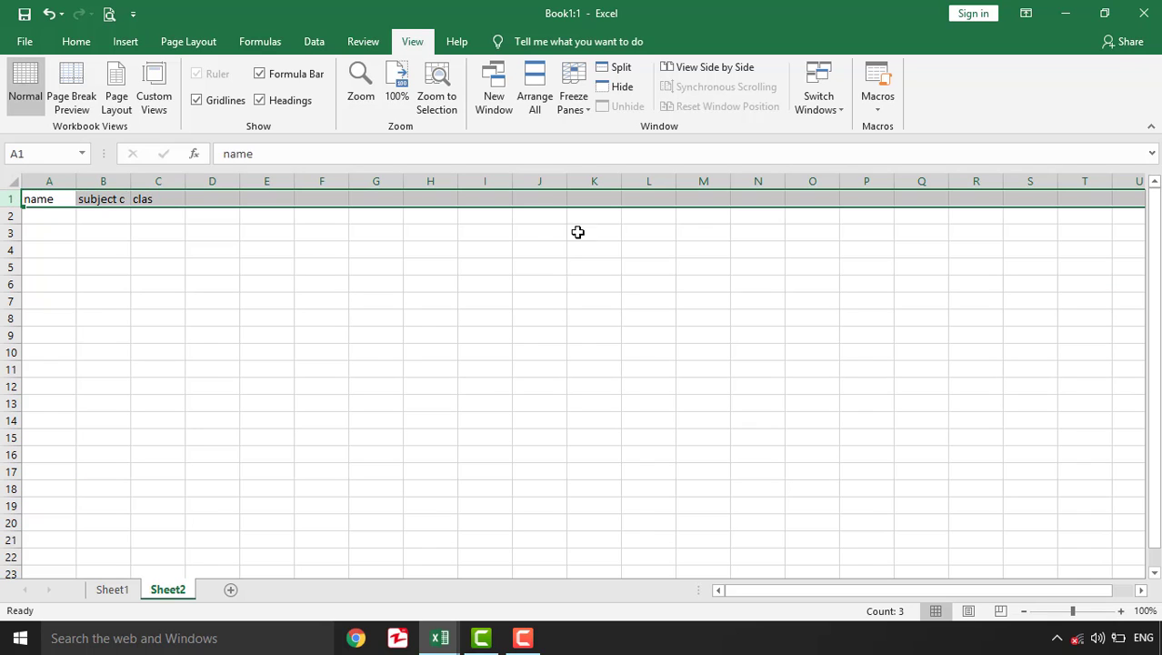
left_click(453, 278)
left_click(570, 108)
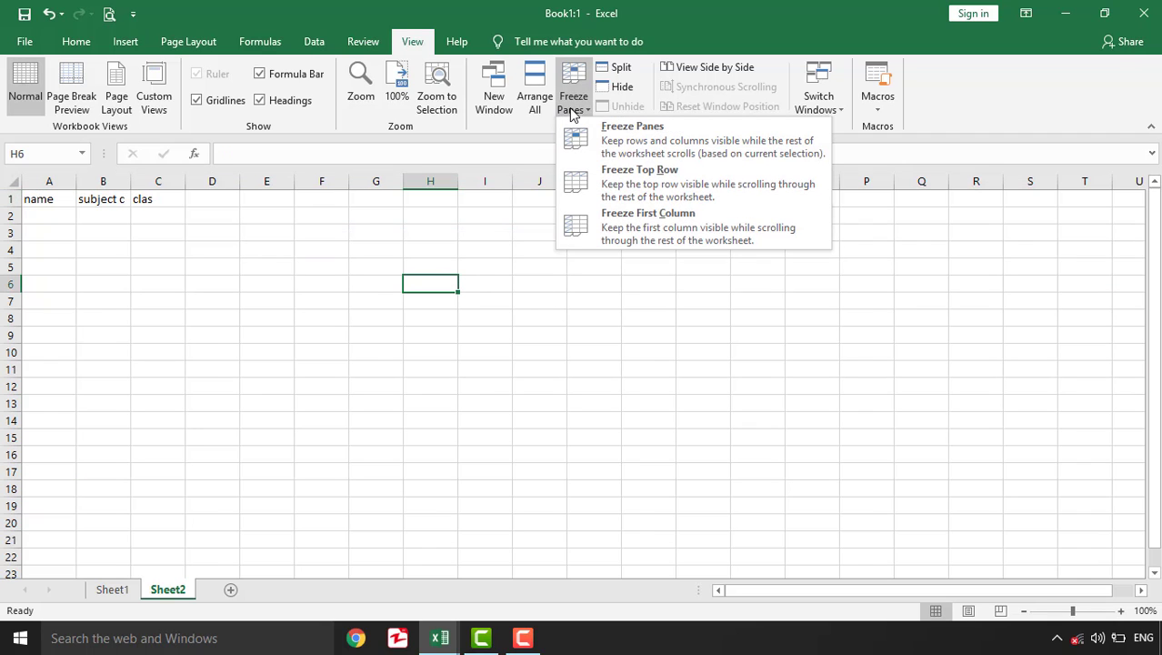
left_click(640, 180)
left_click(455, 330)
scroll(454, 330, "down", 3)
scroll(454, 330, "down", 5)
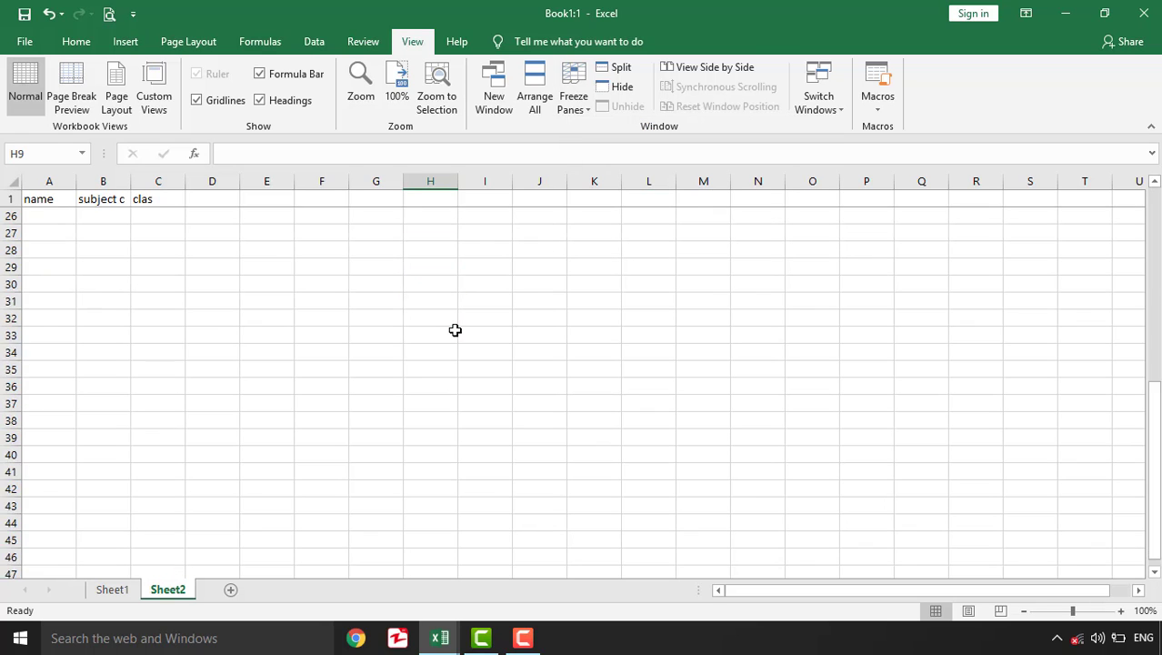
scroll(454, 330, "up", 8)
scroll(454, 330, "down", 20)
scroll(454, 330, "up", 20)
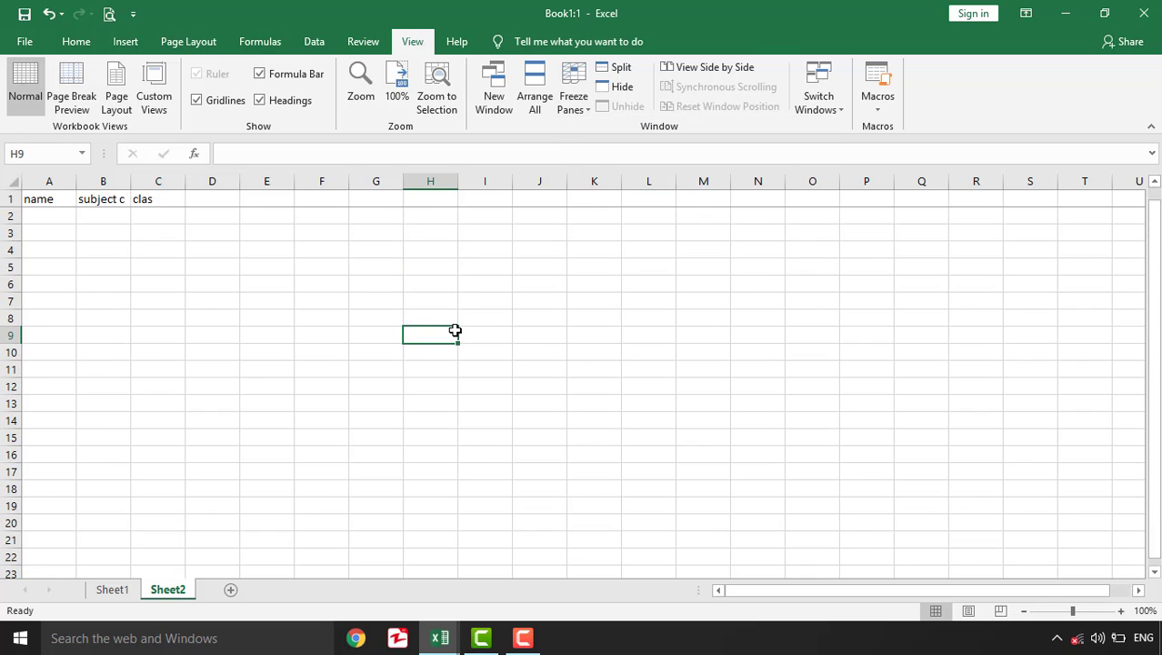
left_click(57, 235)
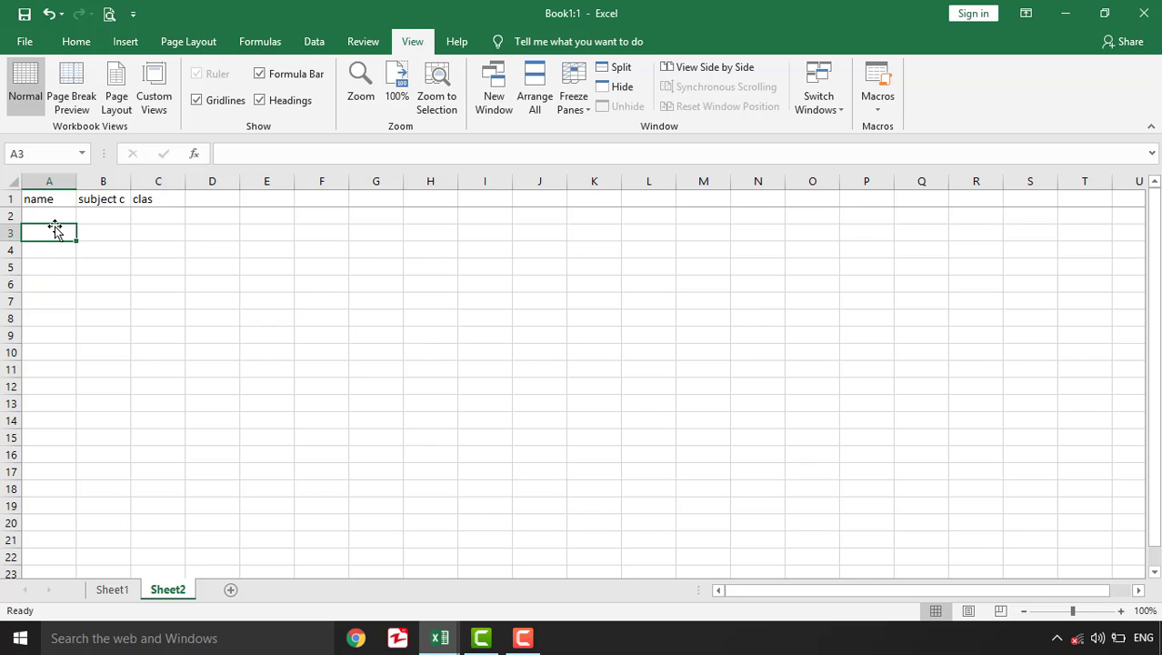
Type sjfh in A2, then freeze the first column with column L showing.
left_click(53, 219)
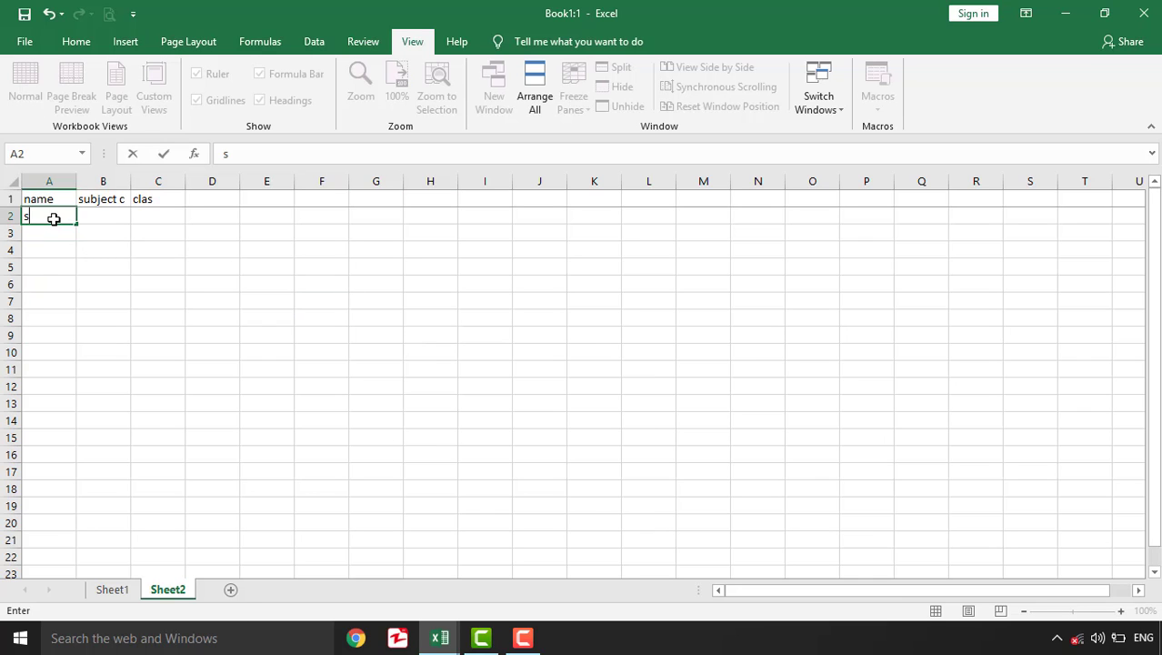
type("sjfh")
key("Tab")
key("Tab")
key("Tab")
key("Tab")
key("Tab")
key("Tab")
key("Tab")
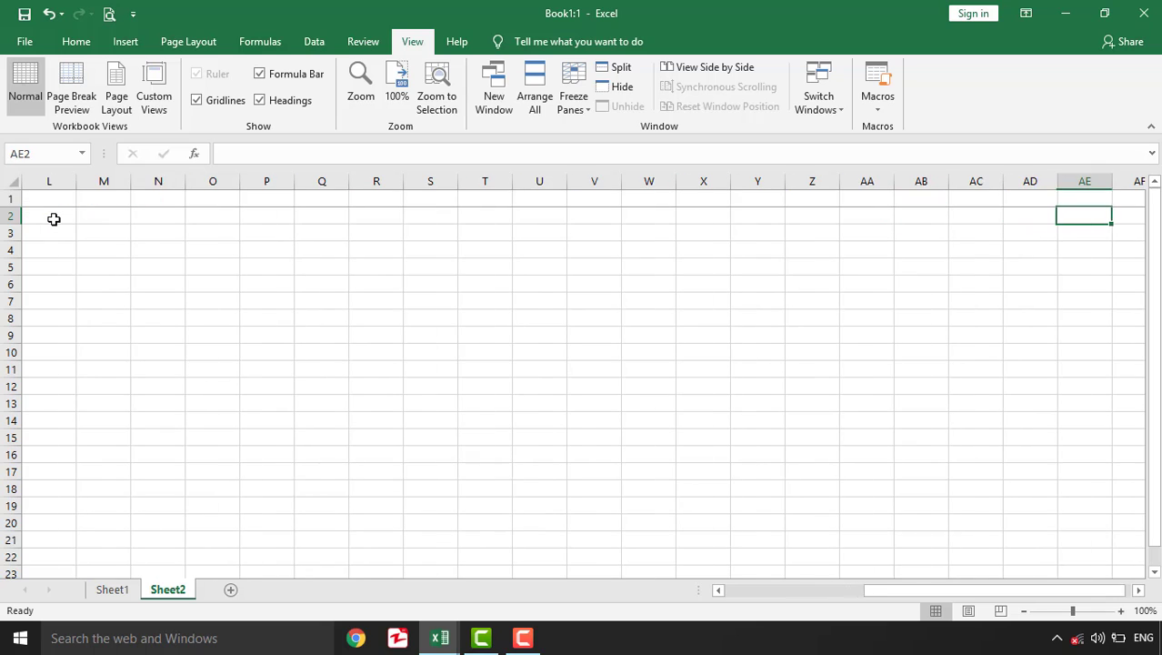
left_click(53, 219)
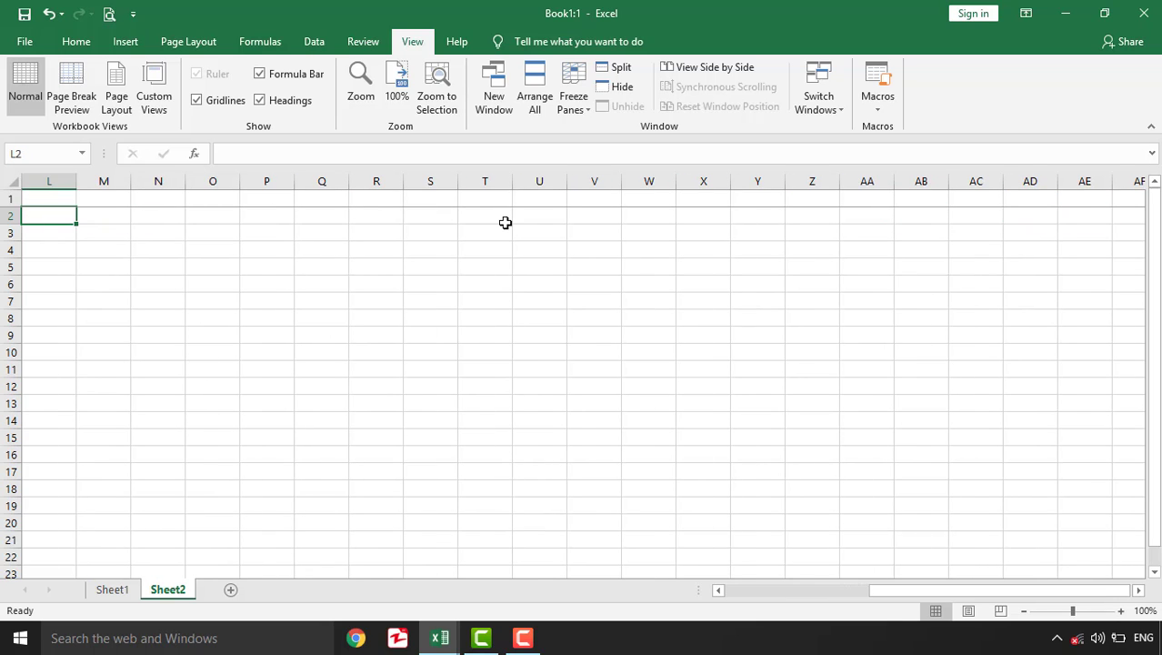
left_click(585, 82)
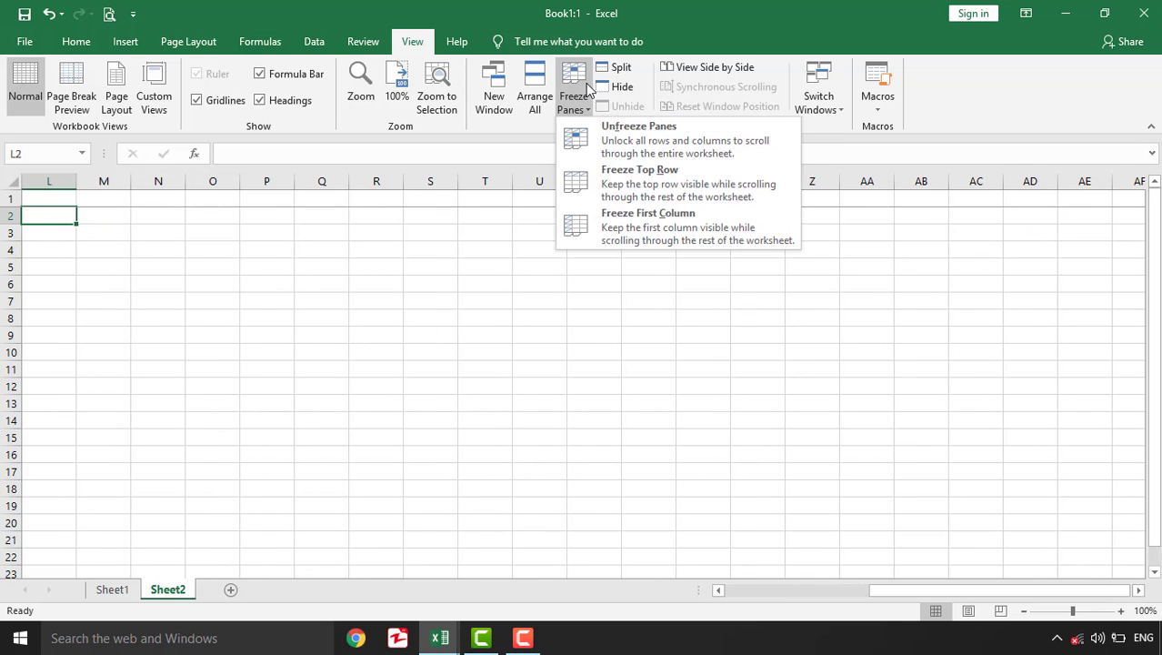
left_click(637, 225)
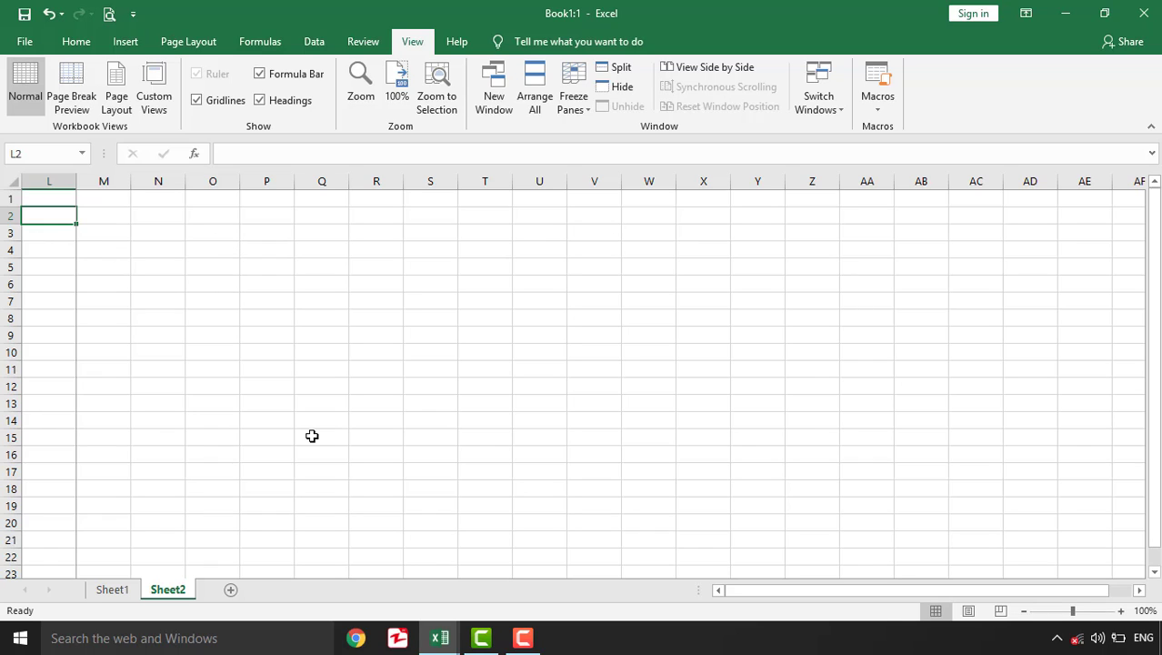
Undo the recent changes, check Sheet1, and return to Sheet2.
key("ctrl+z")
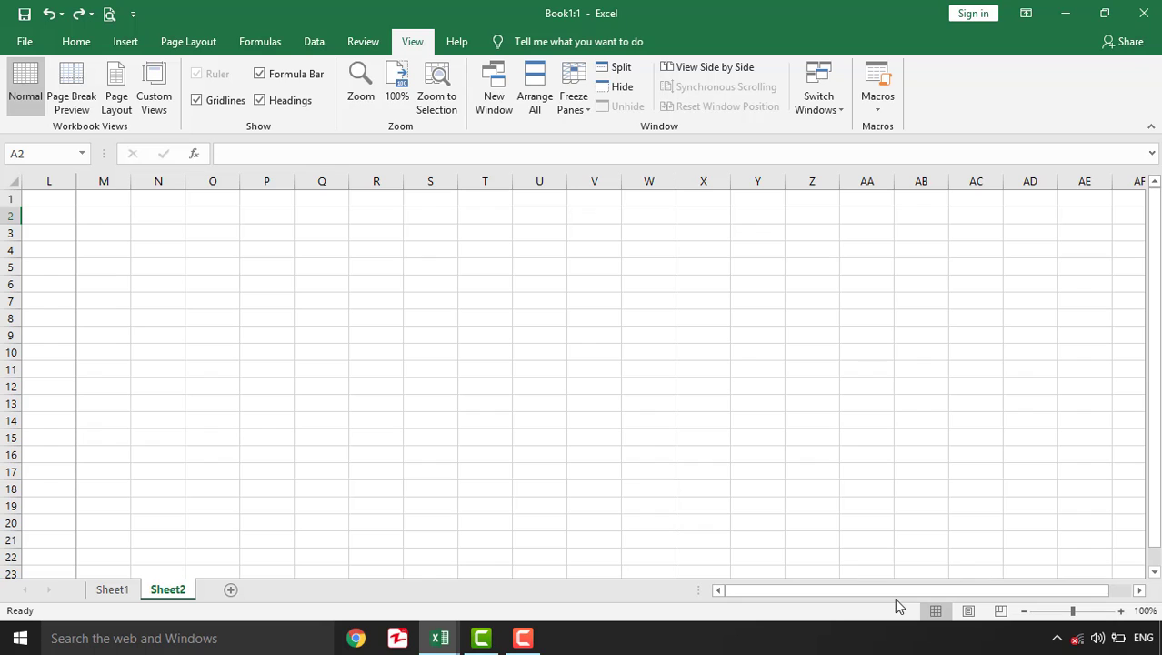
key("ctrl+z")
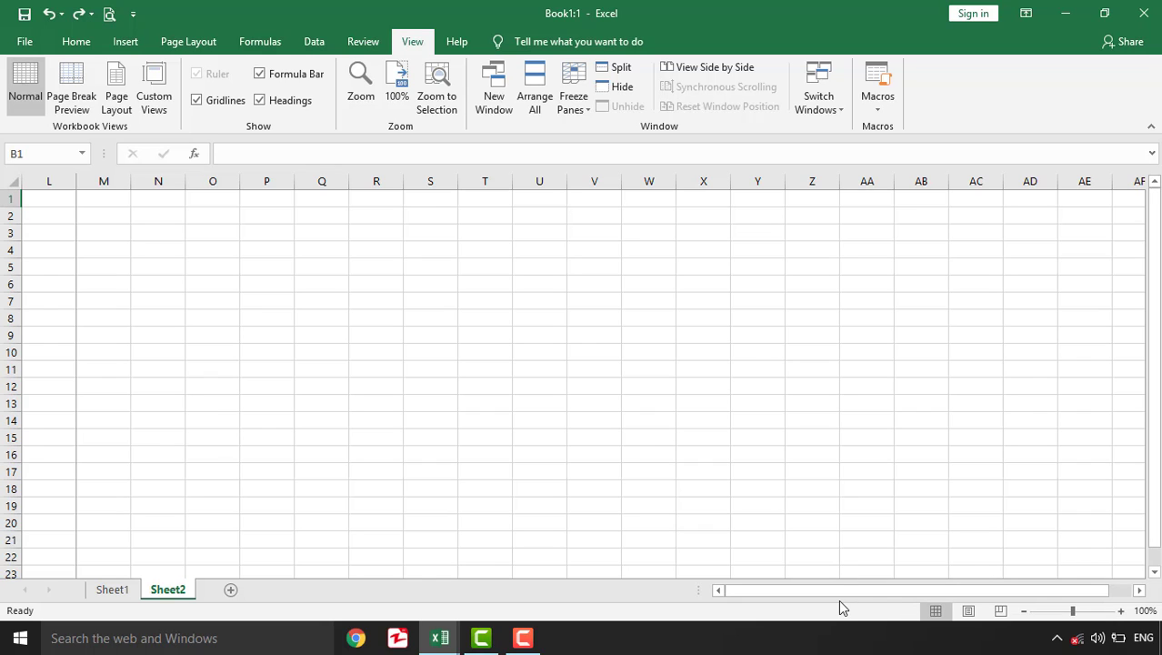
key("ctrl+z")
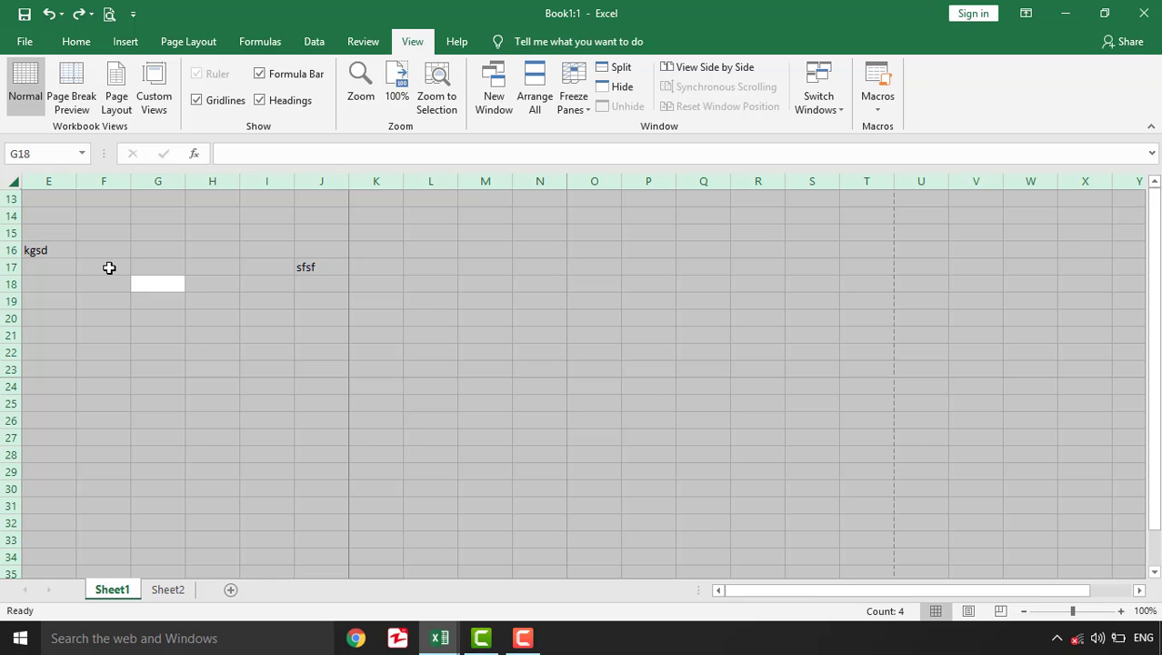
left_click(109, 268)
left_click(164, 593)
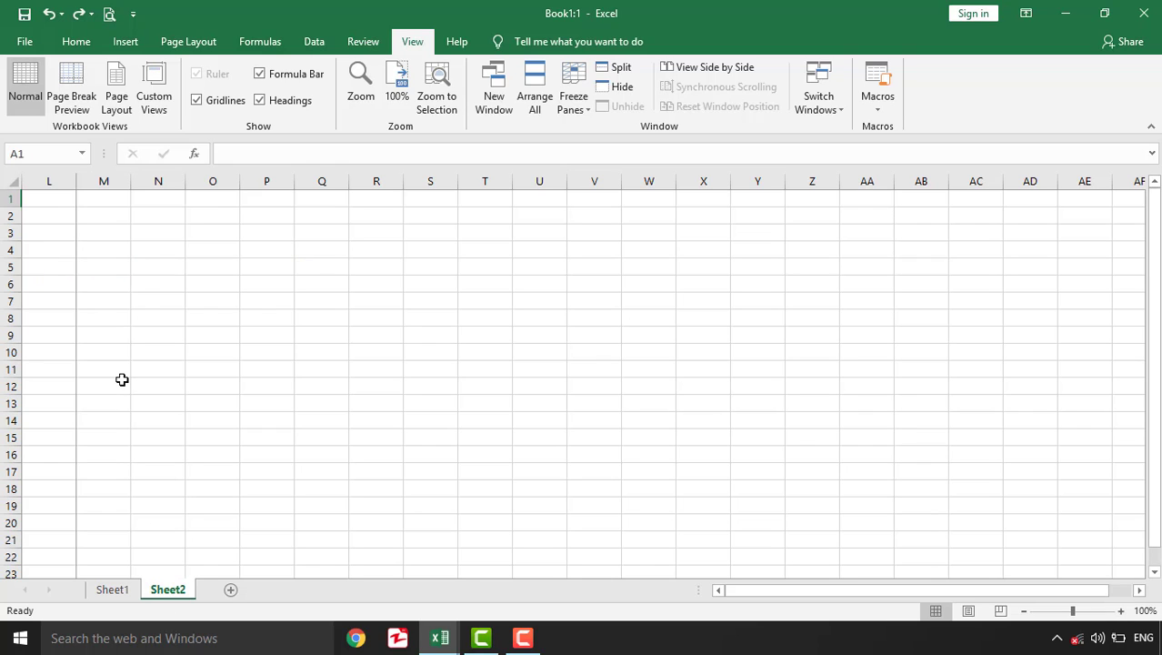
Unfreeze panes, jump to A1, and freeze column A as the first column.
left_click(574, 96)
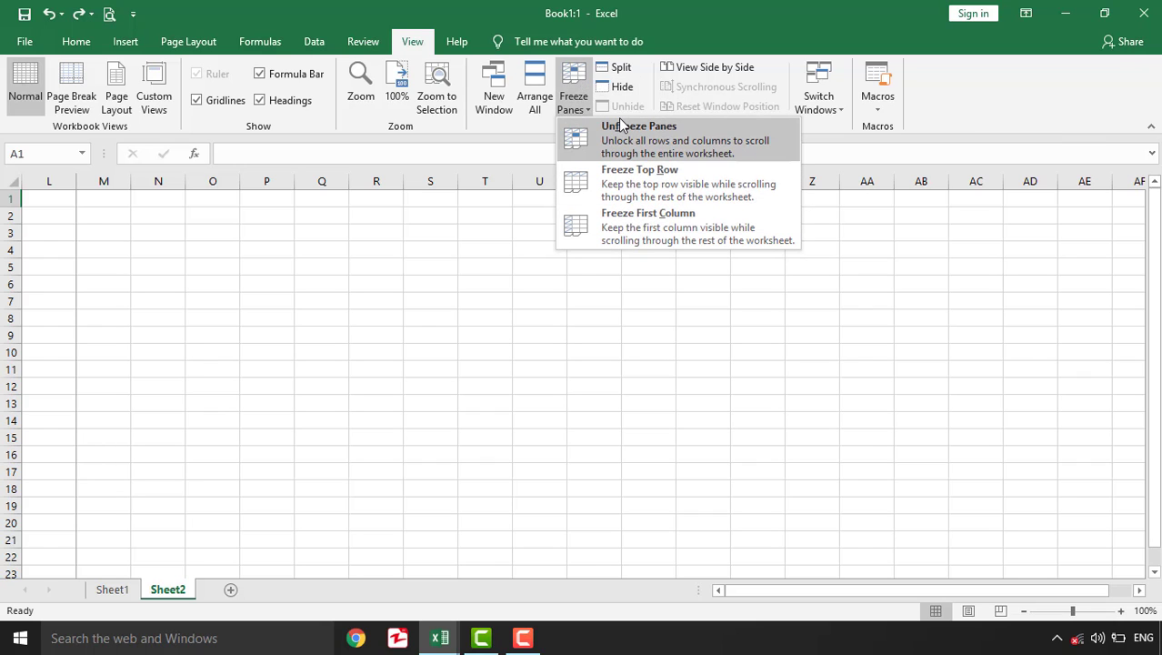
left_click(622, 130)
key("ctrl+Home")
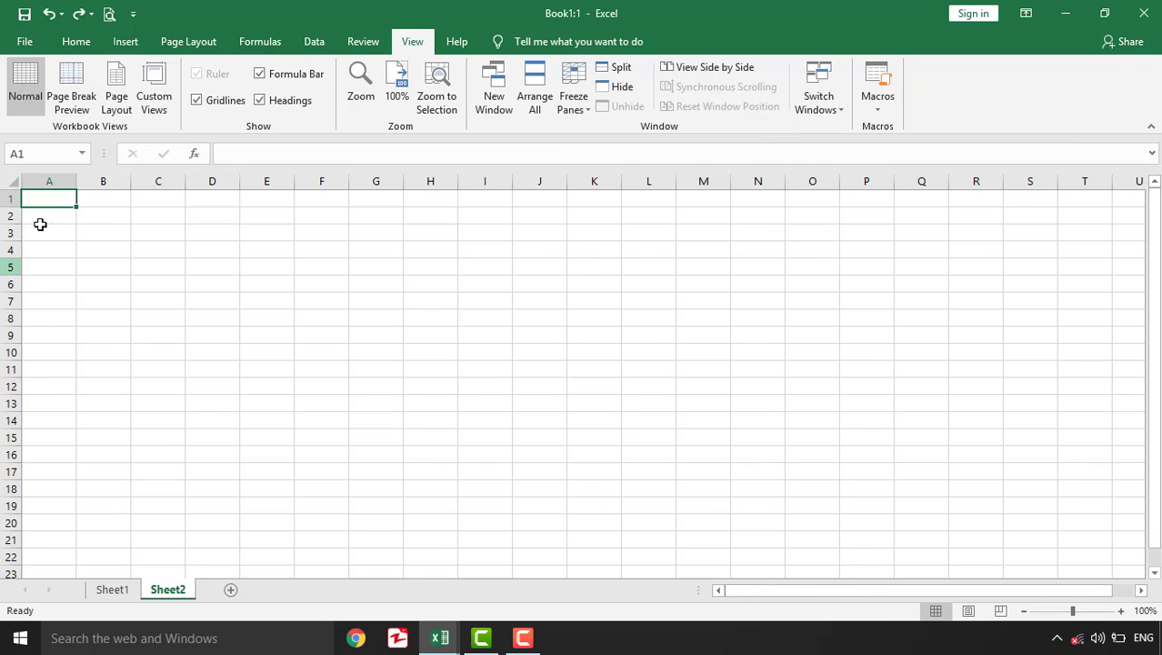
left_click(575, 100)
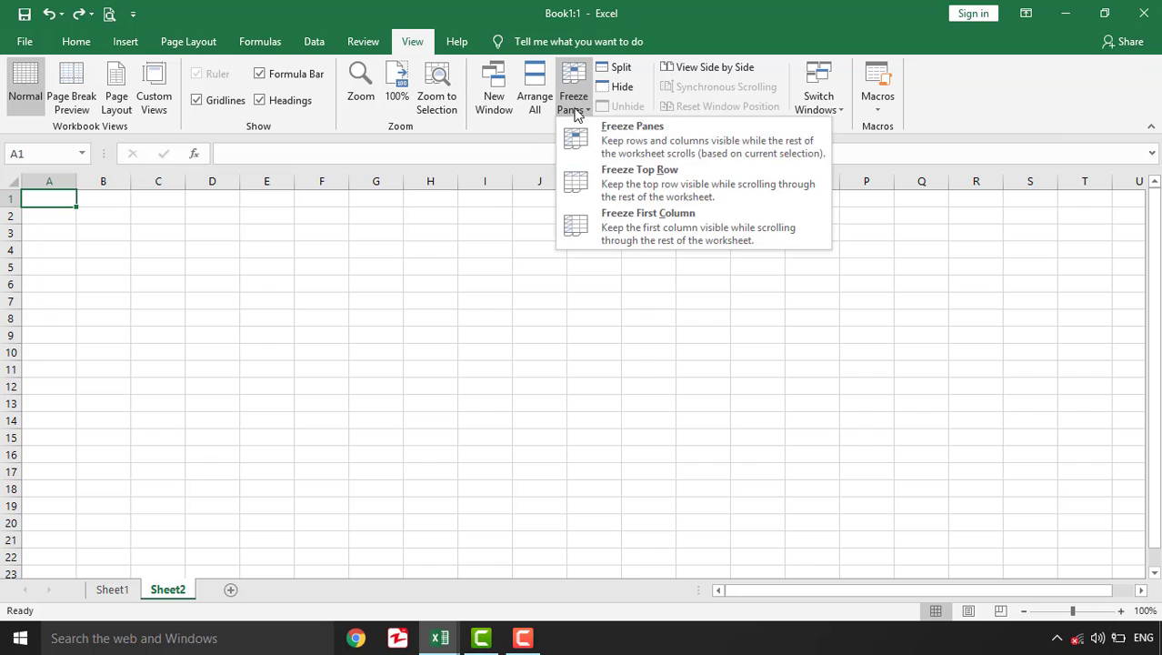
left_click(619, 226)
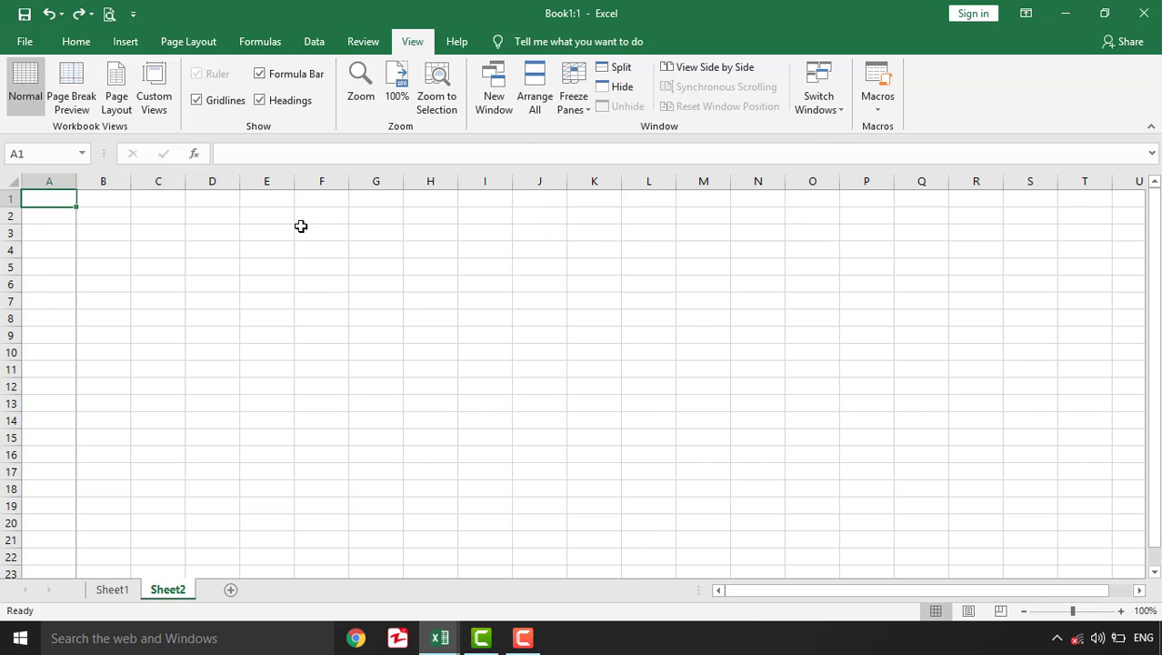
Enter sample text skuhf in A1 and ksuhf in AM1.
type("skuhf")
key("Right")
key("Right")
key("Right")
key("Right")
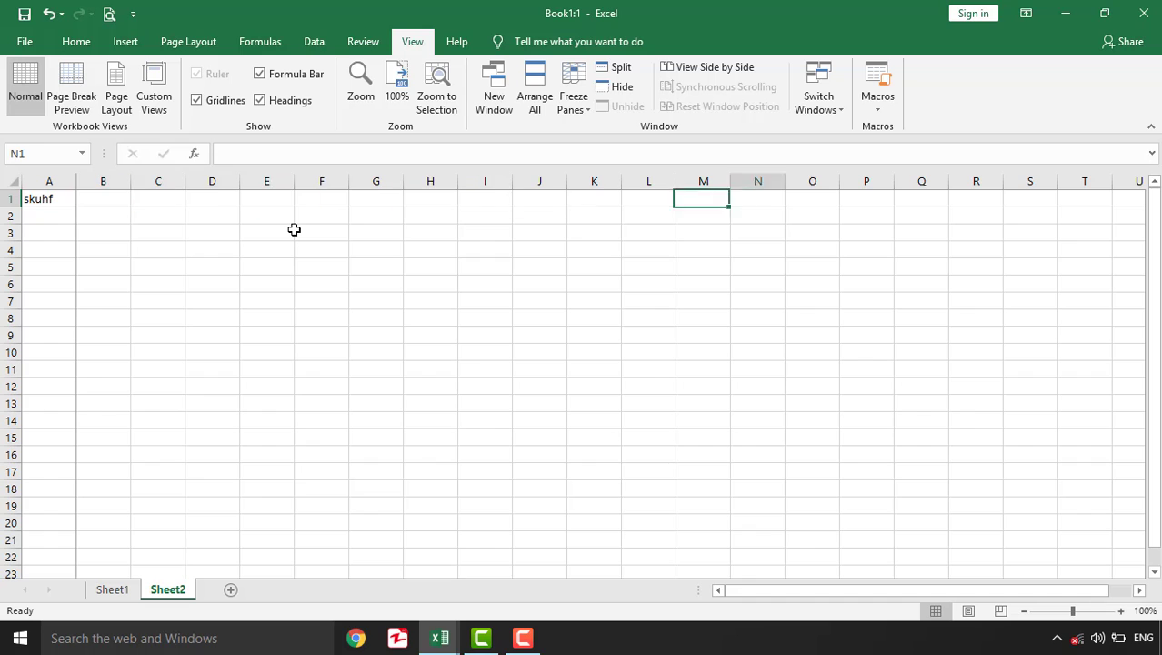
key("Right")
key("Right")
key("Right")
key("Right")
key("Right")
key("Right")
type("ksuhf")
key("Right")
key("Right")
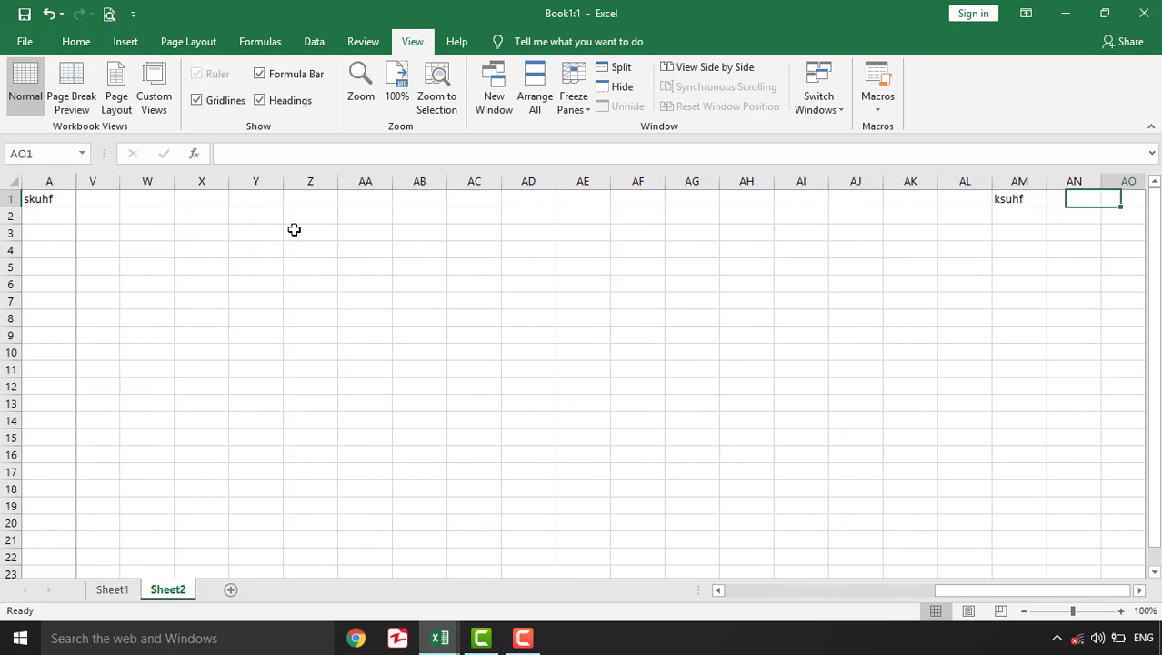
key("Right")
key("Right")
key("Right")
left_click(21, 232)
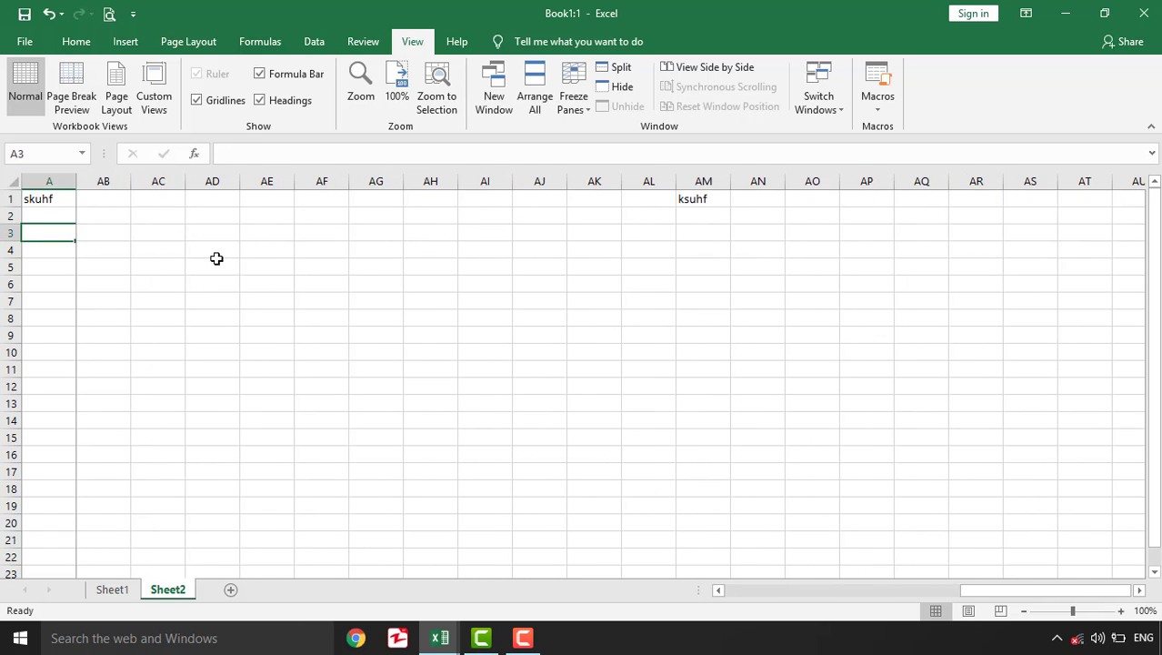
left_click(233, 264)
scroll(234, 266, "left", 9)
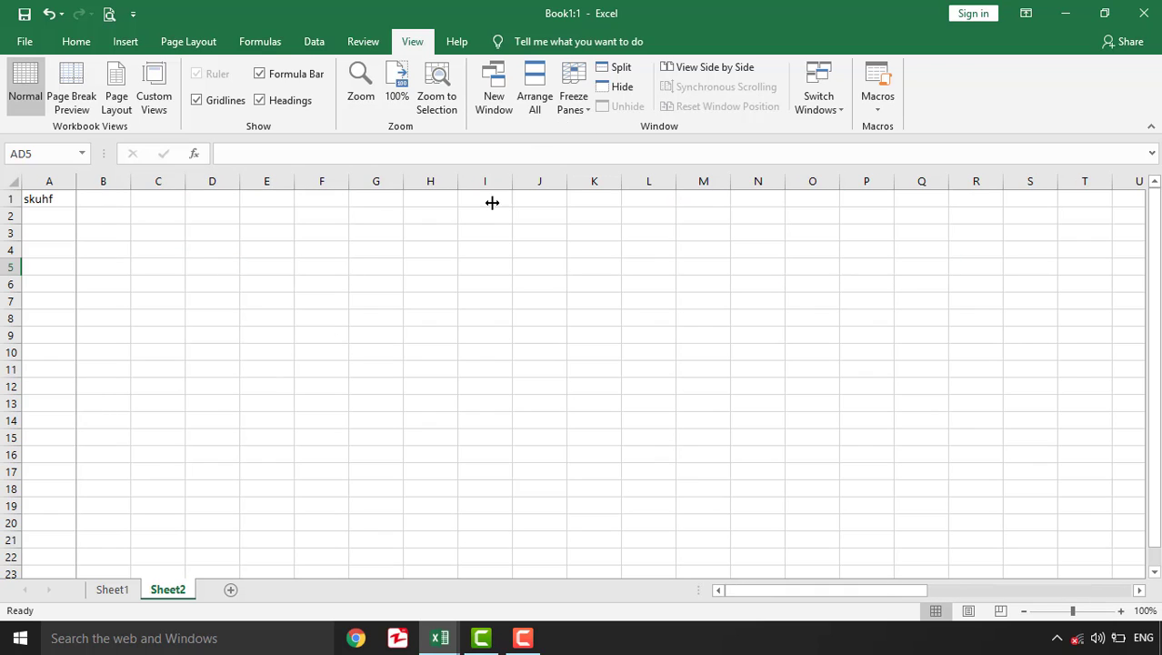
left_click(16, 265)
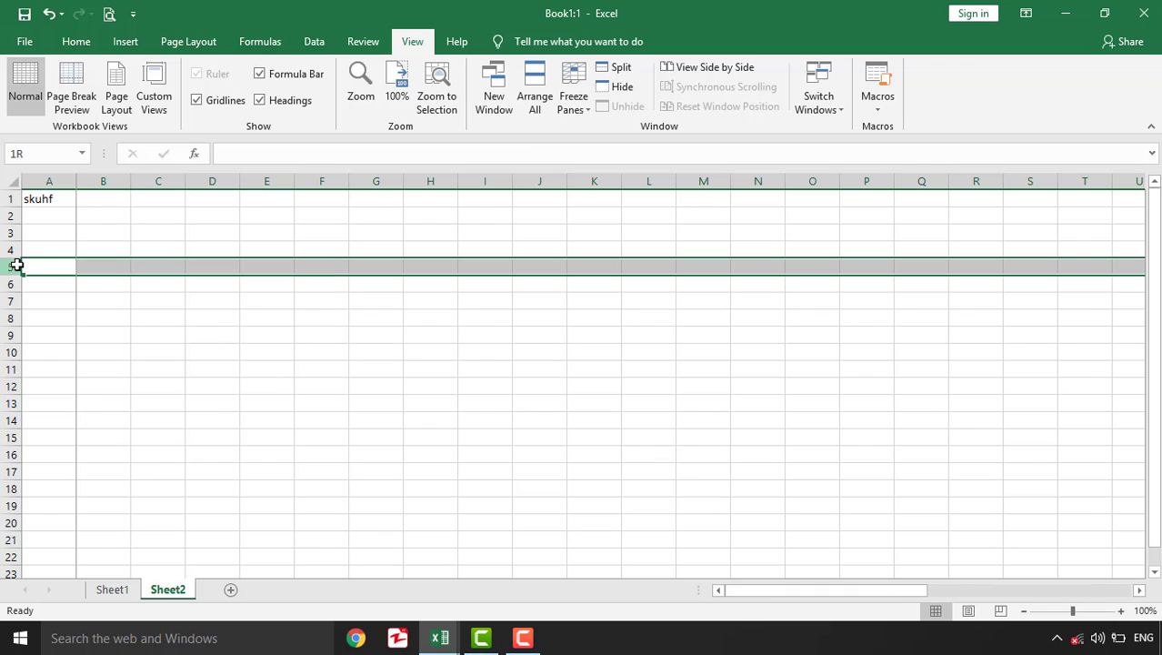
Replace the column-A freeze by freezing the panes above row 5.
left_click(573, 104)
left_click(596, 145)
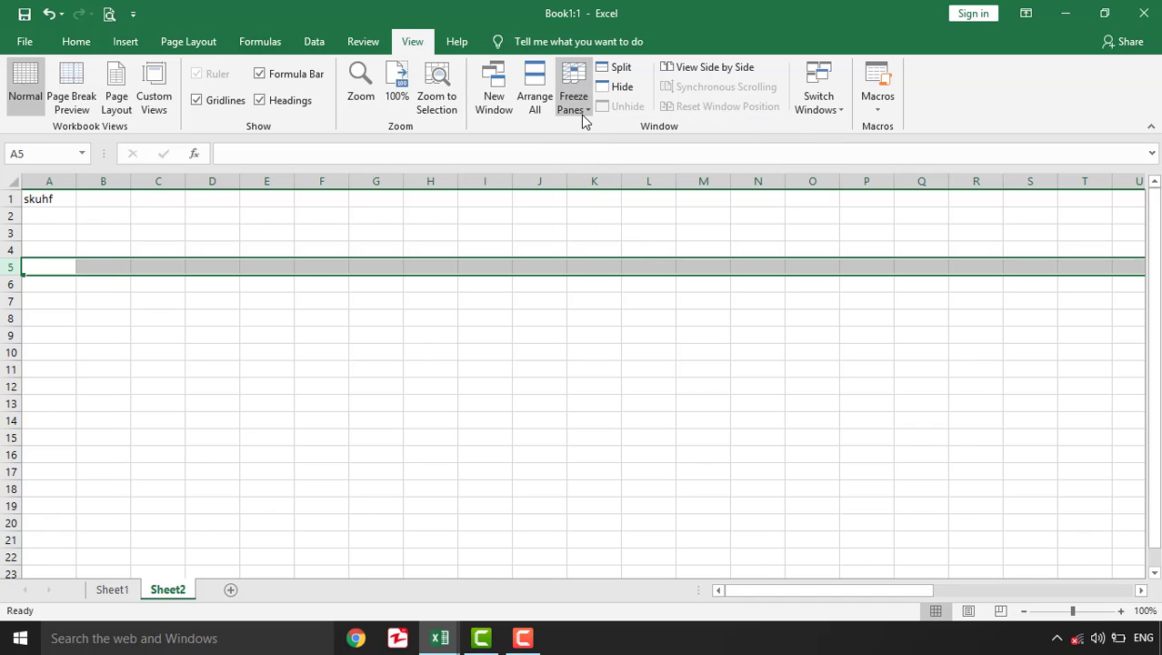
left_click(581, 114)
left_click(608, 143)
Scroll down and back to confirm rows 1–4 stay fixed at the top.
scroll(328, 282, "down", 2)
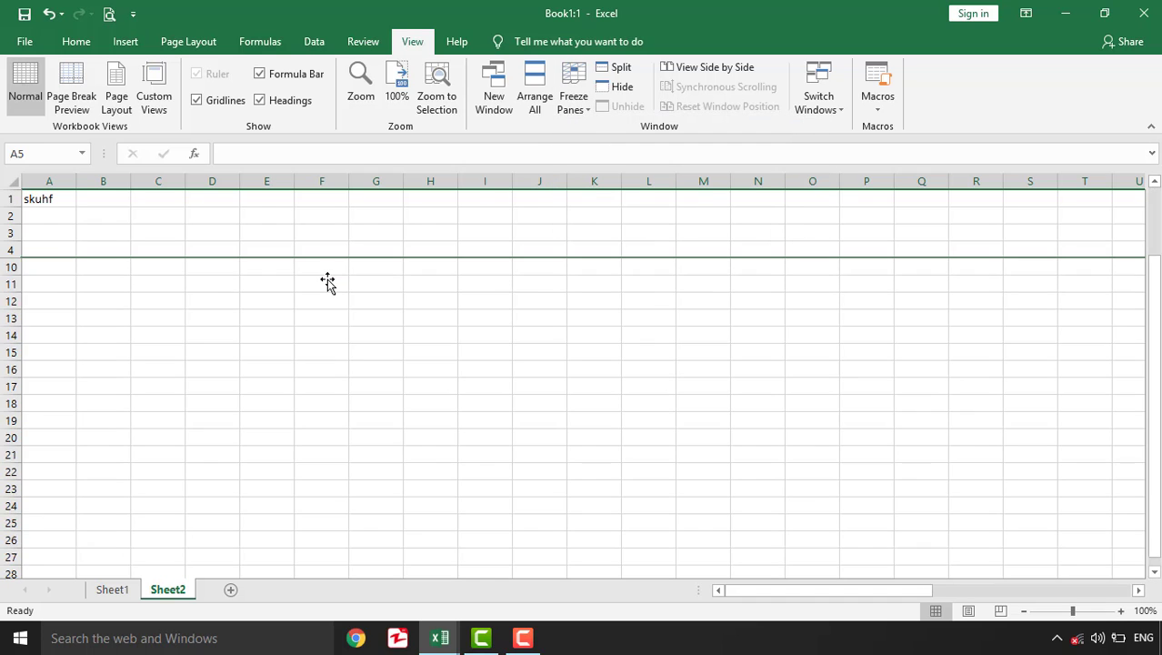
scroll(328, 282, "down", 2)
scroll(327, 281, "down", 3)
scroll(327, 282, "down", 2)
scroll(327, 282, "up", 8)
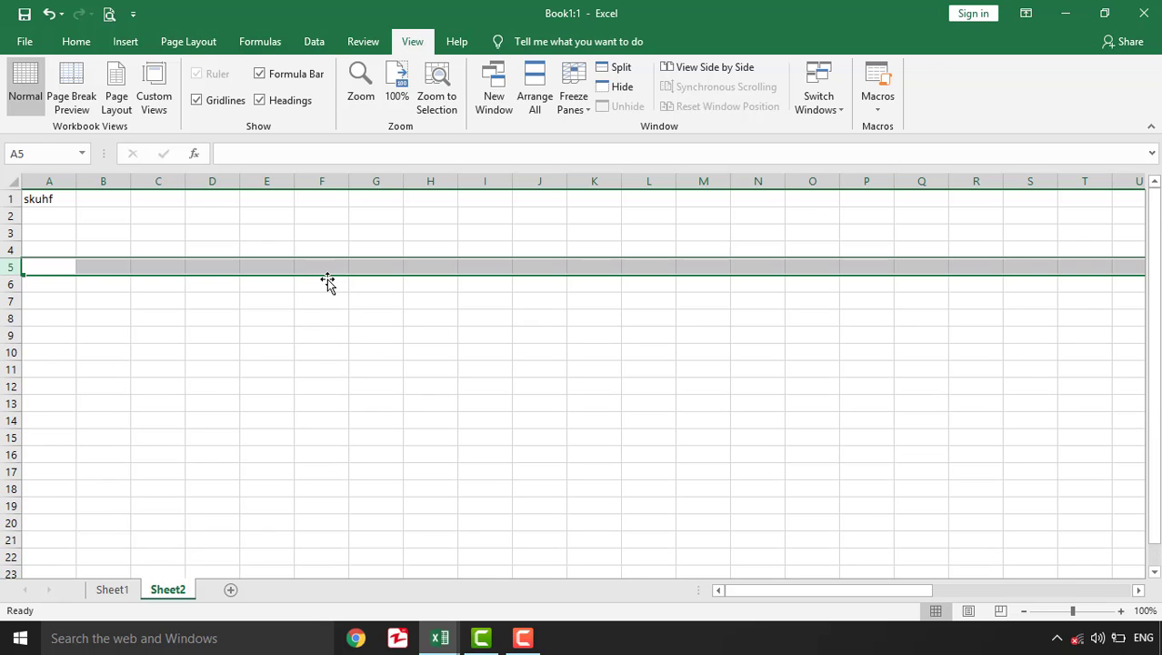
scroll(327, 281, "down", 2)
scroll(328, 282, "down", 4)
scroll(328, 282, "down", 2)
scroll(328, 282, "up", 8)
left_click(296, 319)
scroll(296, 320, "down", 8)
scroll(297, 319, "down", 3)
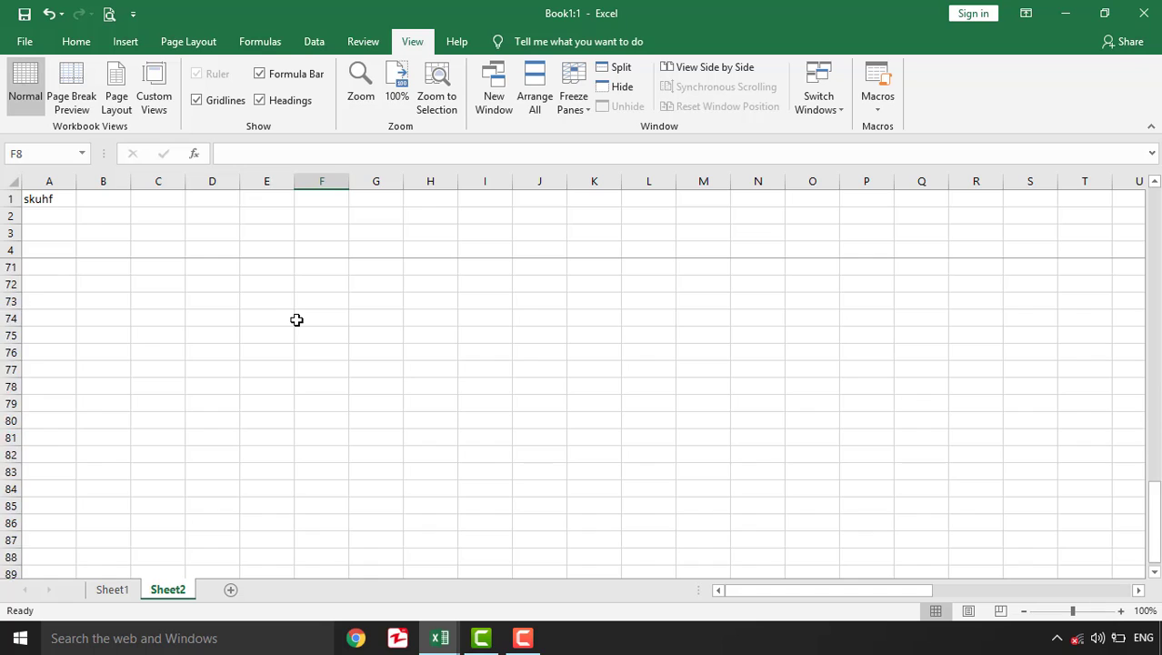
scroll(297, 319, "down", 2)
scroll(296, 319, "up", 13)
left_click(503, 247)
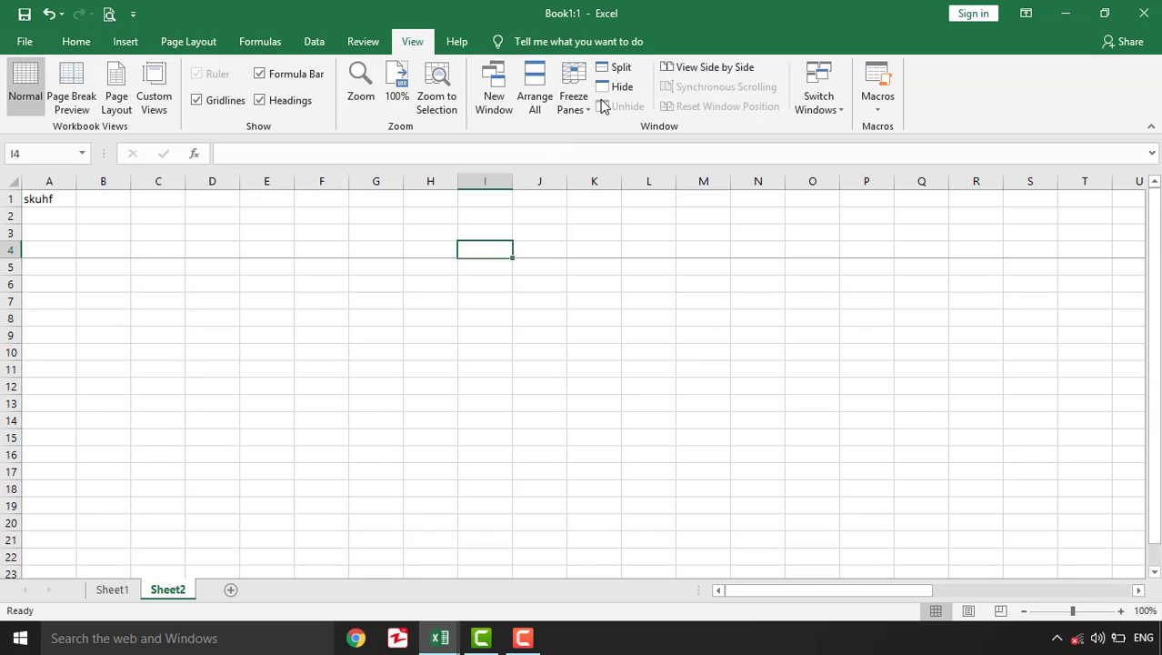
left_click(539, 405)
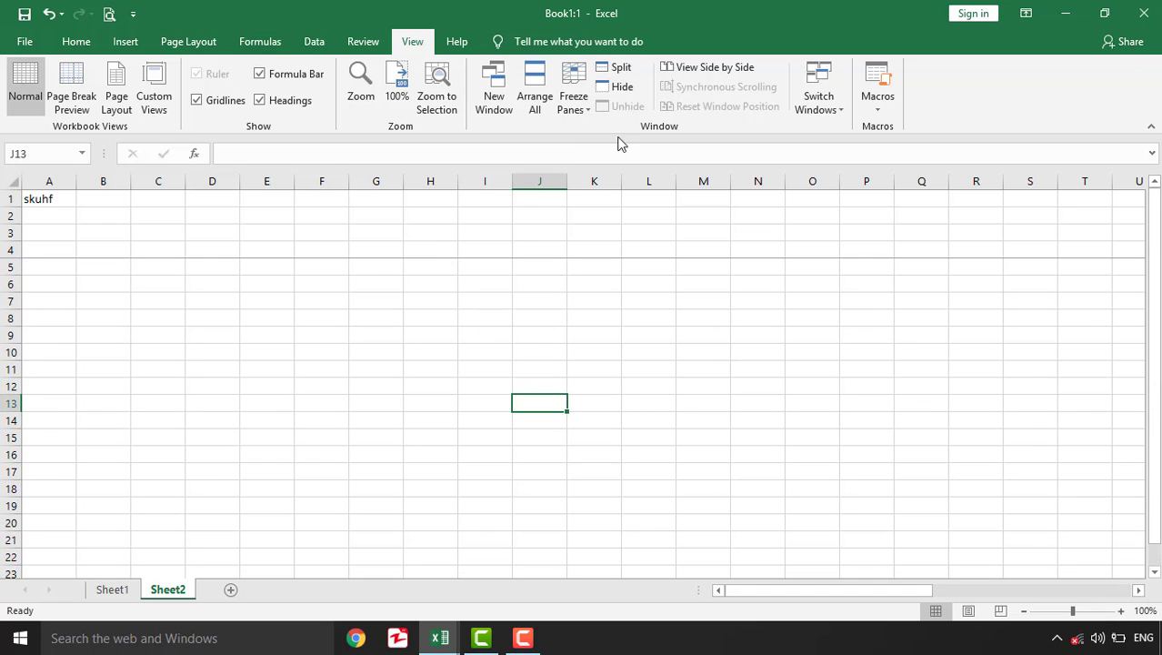
Split Sheet2 into separate panes and scroll through them.
left_click(611, 73)
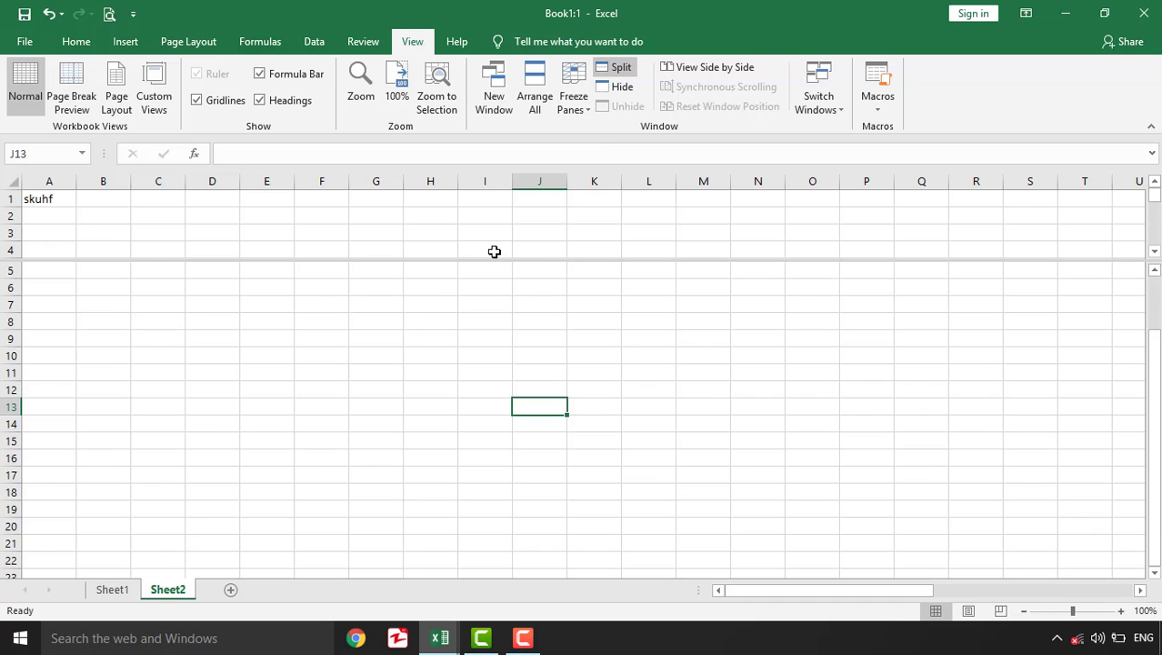
scroll(494, 251, "down", 2)
scroll(493, 252, "up", 3)
scroll(446, 197, "down", 3)
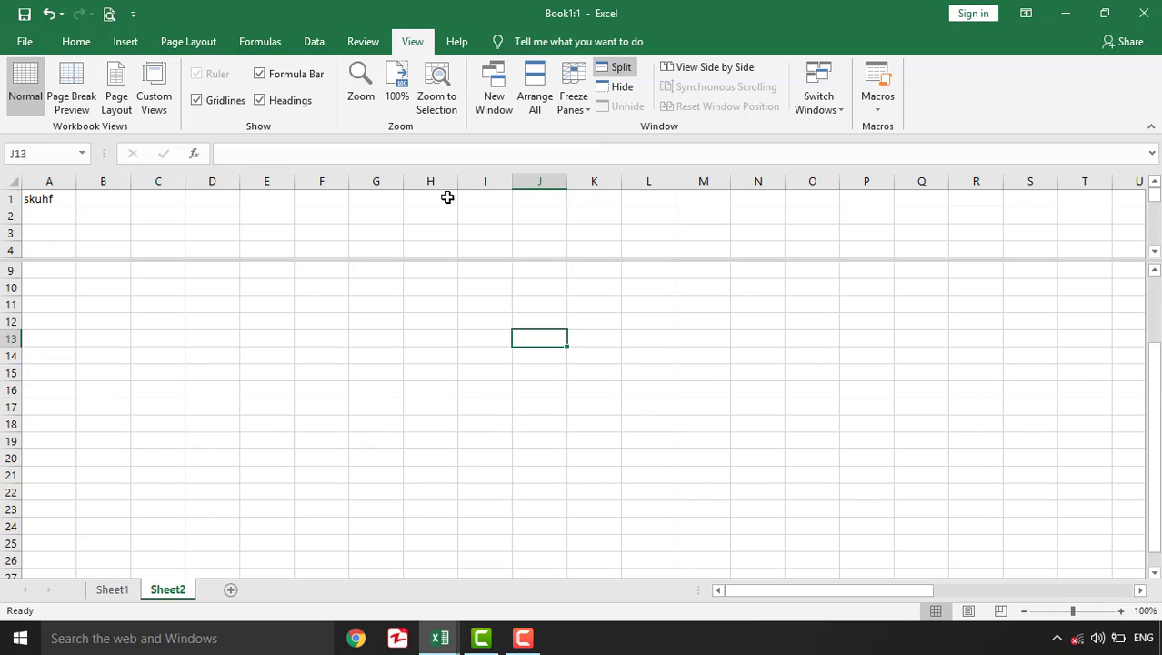
scroll(446, 198, "up", 3)
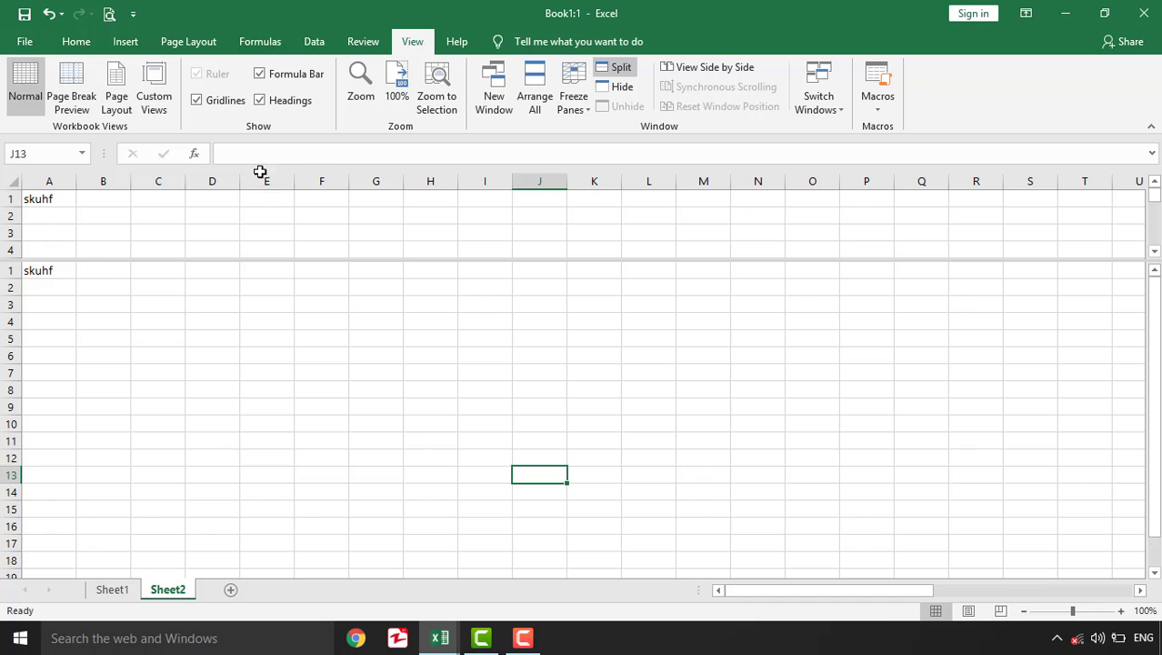
Select all of Sheet2 and unfreeze its panes.
key("ctrl+a")
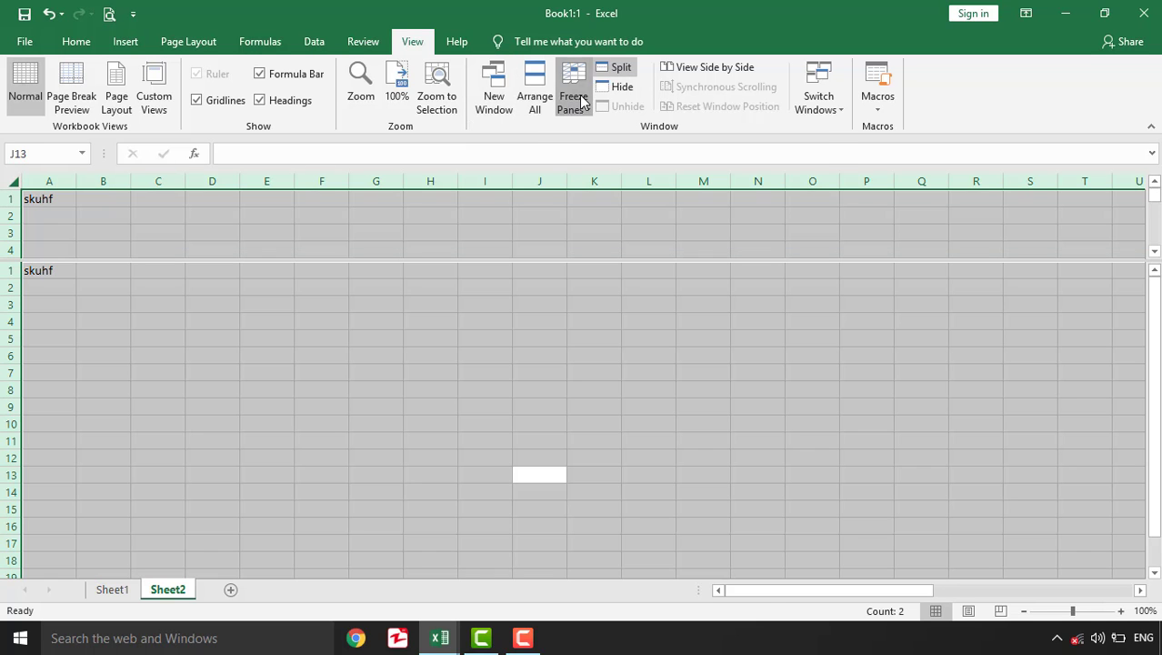
left_click(573, 100)
left_click(591, 143)
left_click(581, 106)
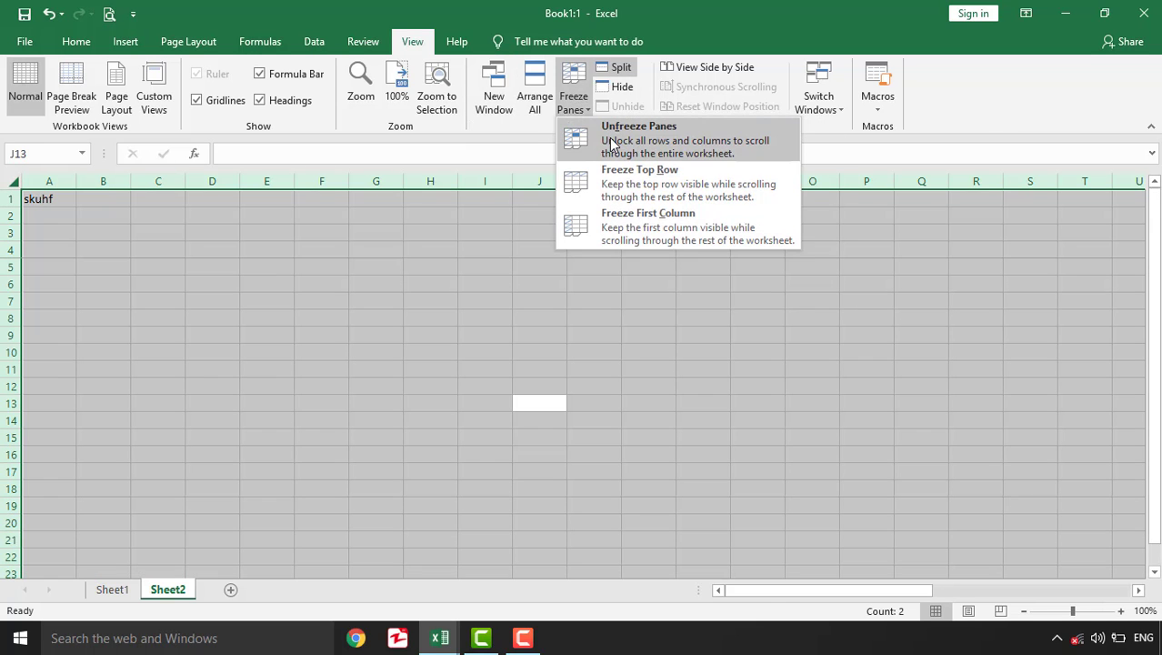
left_click(609, 137)
left_click(576, 108)
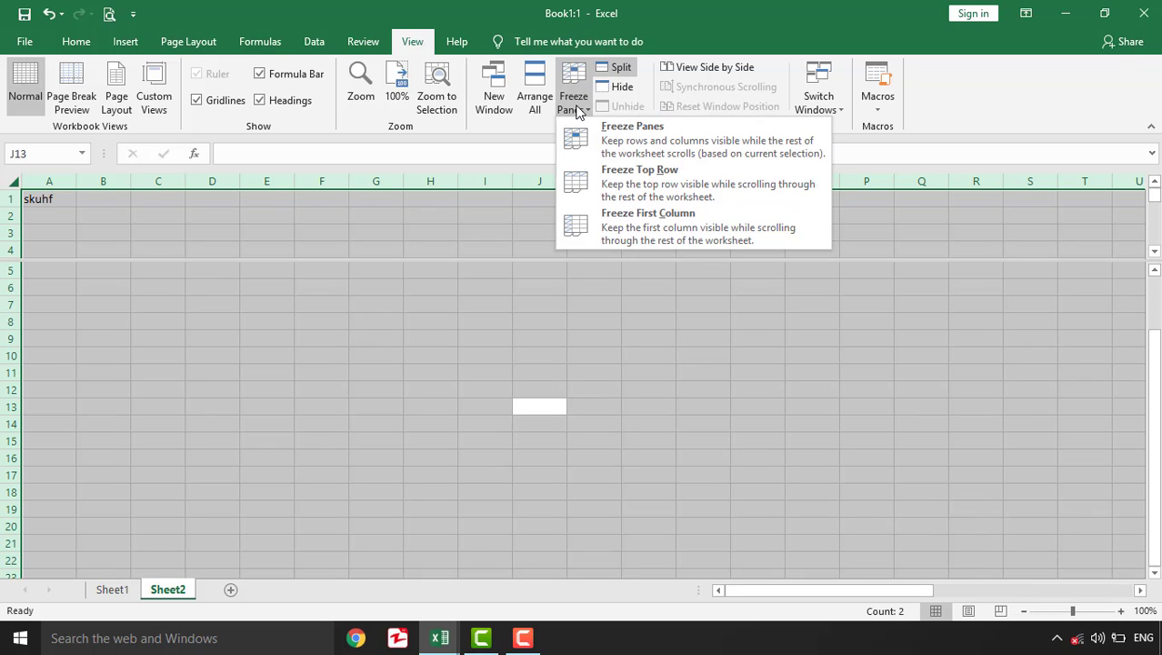
left_click(557, 145)
scroll(462, 314, "up", 2)
scroll(462, 313, "down", 3)
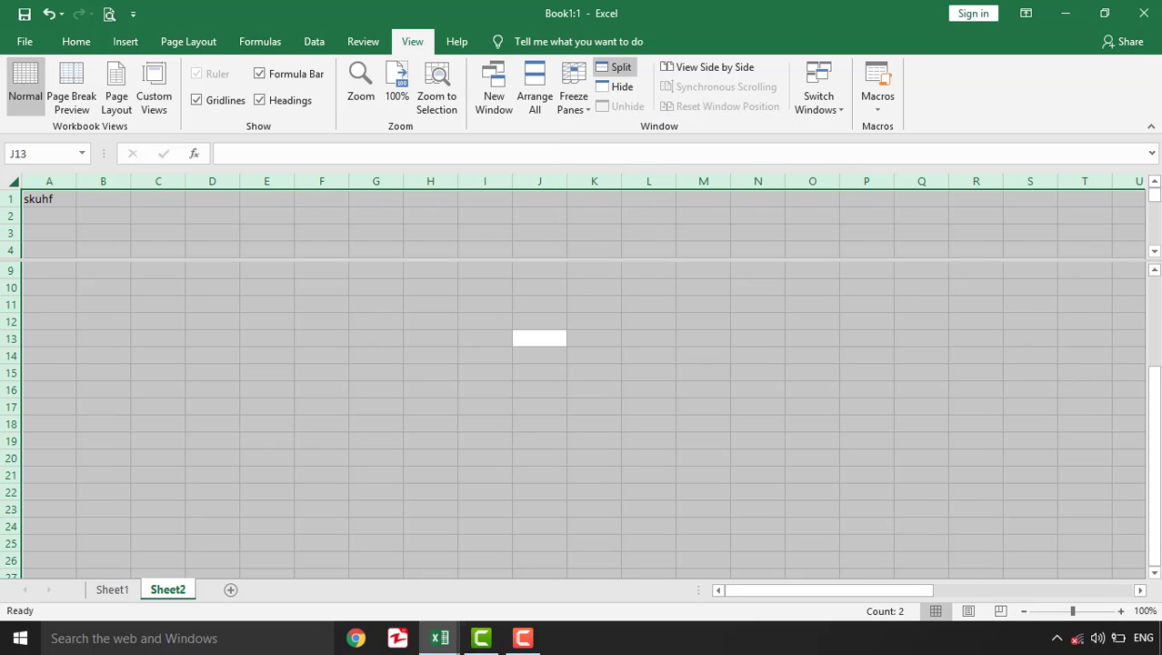
Add a new blank Sheet3 and select cell G193 further down.
left_click(229, 589)
left_click(181, 286)
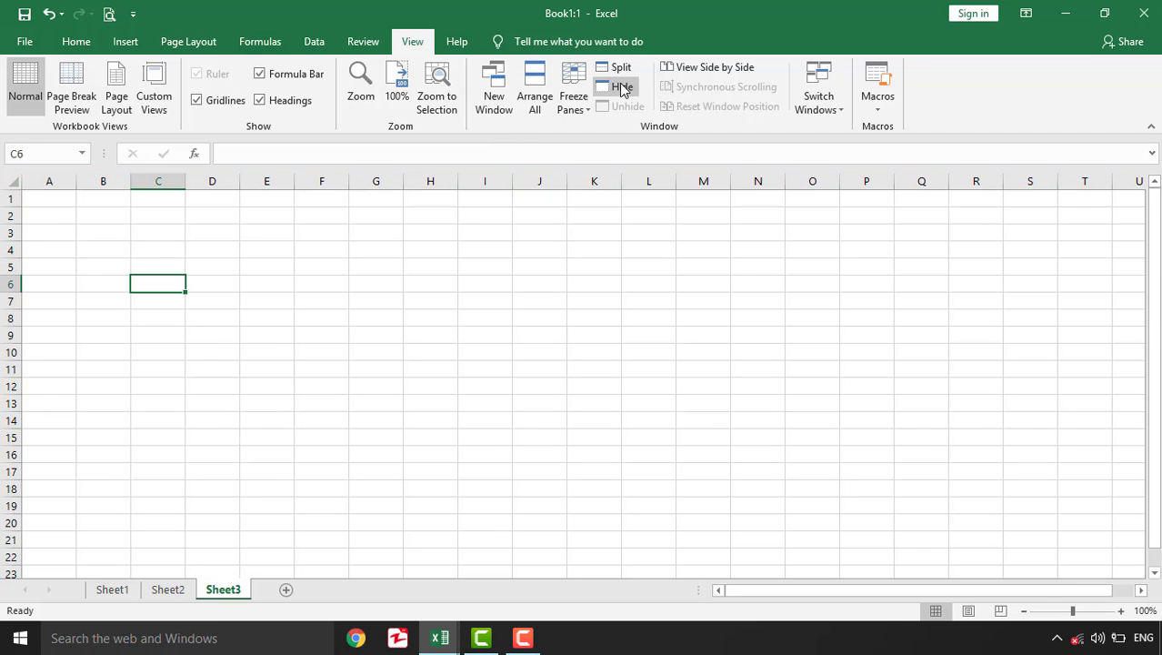
scroll(423, 471, "down", 7)
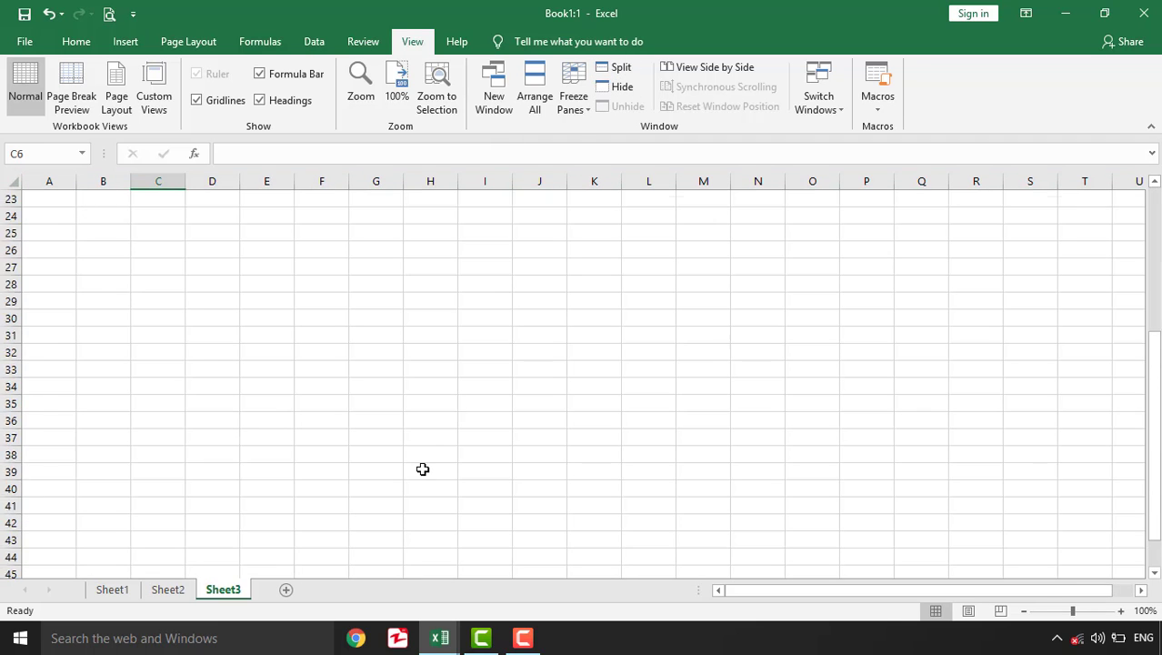
scroll(422, 471, "down", 20)
scroll(357, 344, "down", 20)
left_click(357, 344)
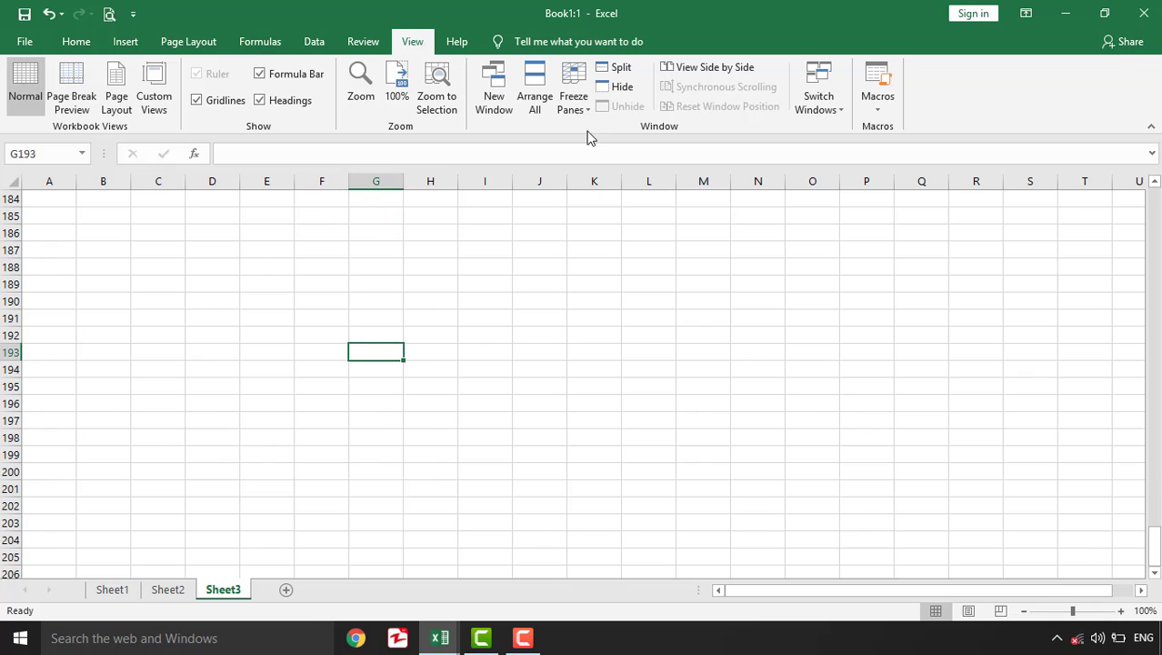
Split Sheet3 at G193 and scroll each of the four panes to different areas.
left_click(617, 70)
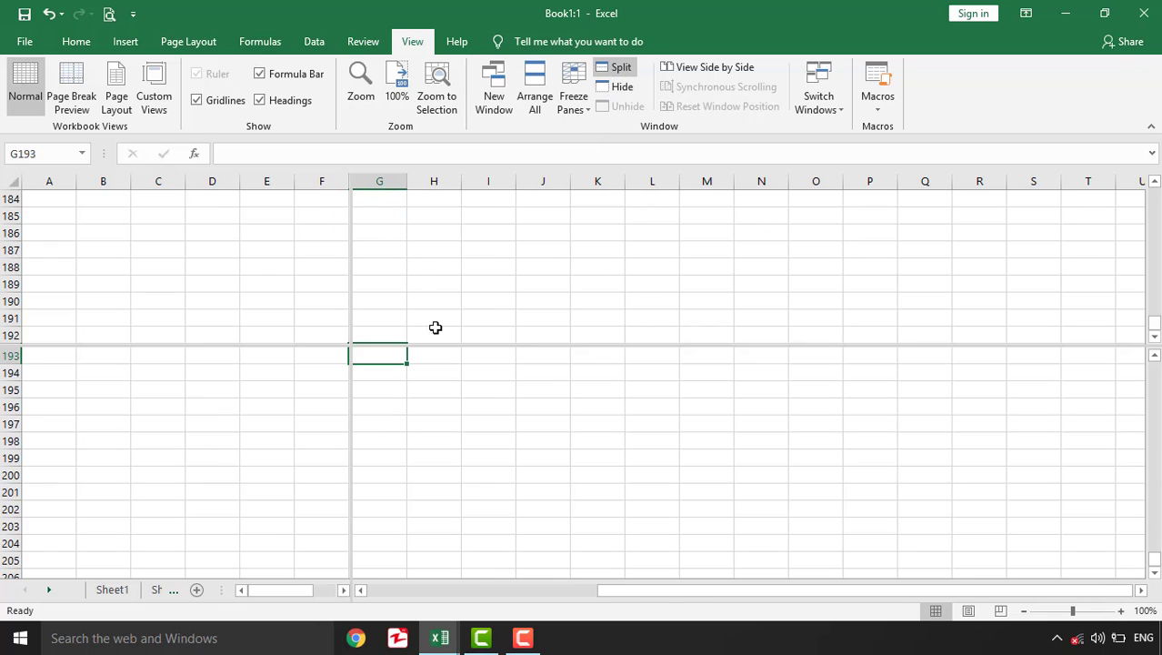
scroll(289, 303, "up", 10)
scroll(212, 267, "up", 20)
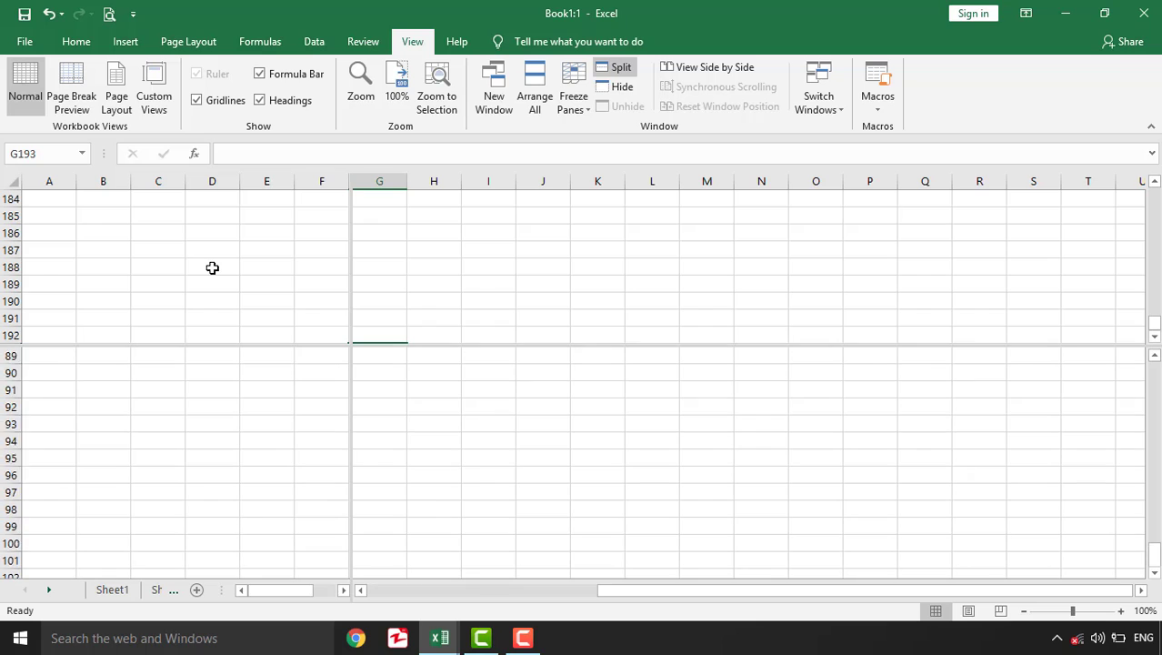
scroll(212, 268, "up", 20)
scroll(350, 397, "right", 4)
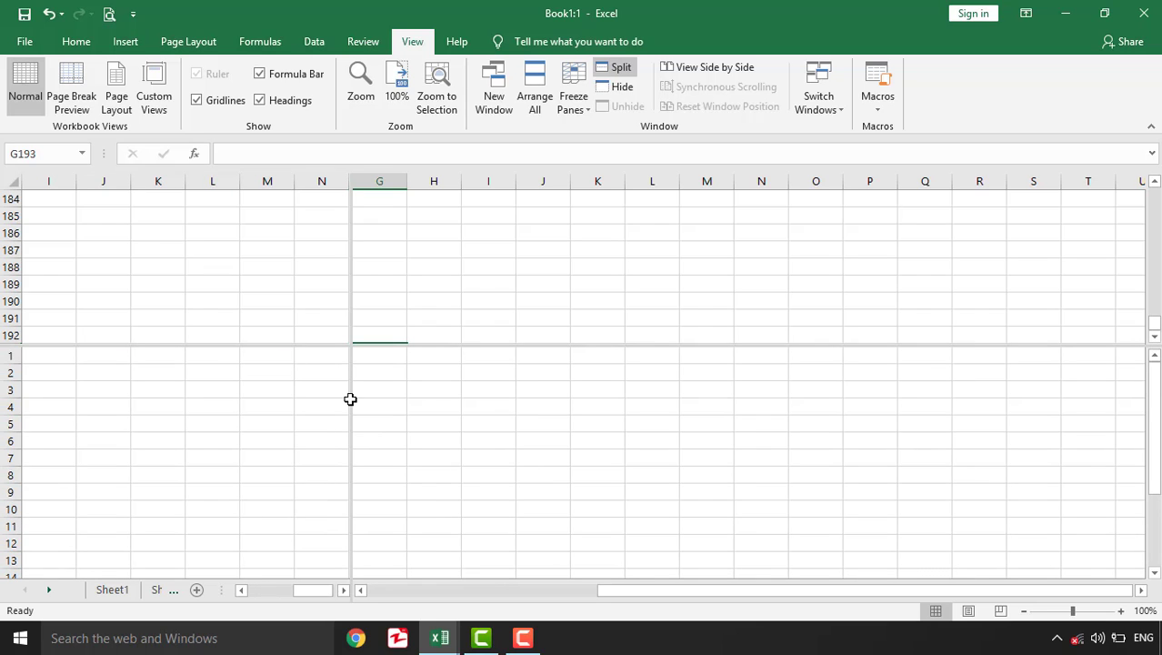
left_click(202, 433)
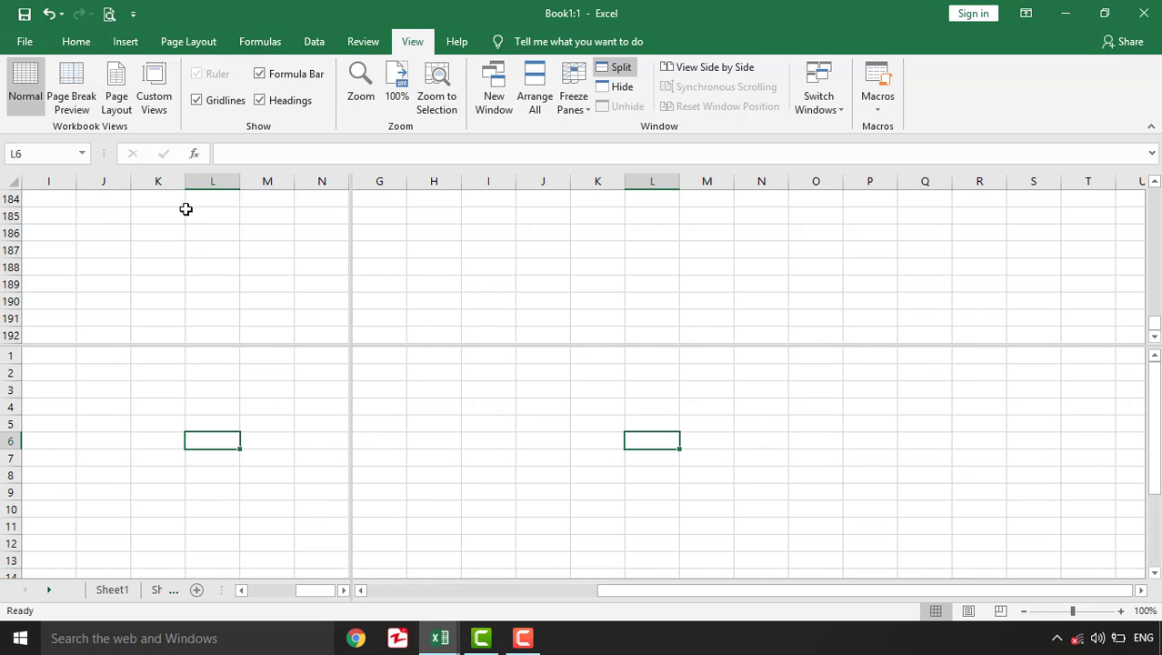
left_click(550, 267)
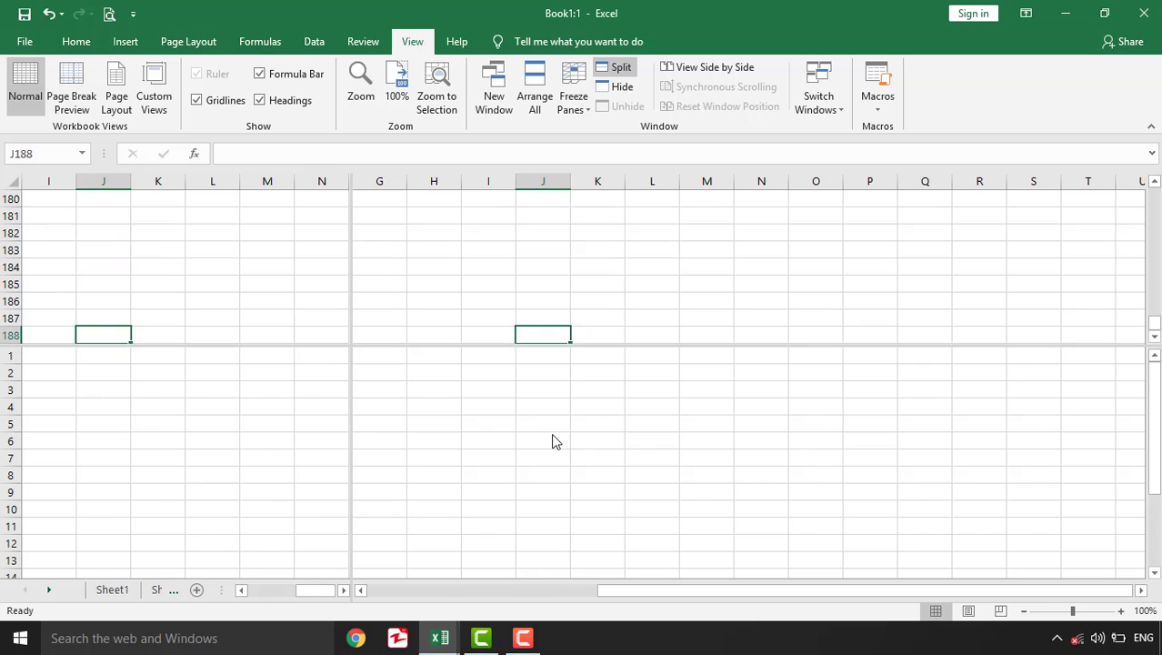
scroll(551, 432, "up", 20)
left_click(483, 255)
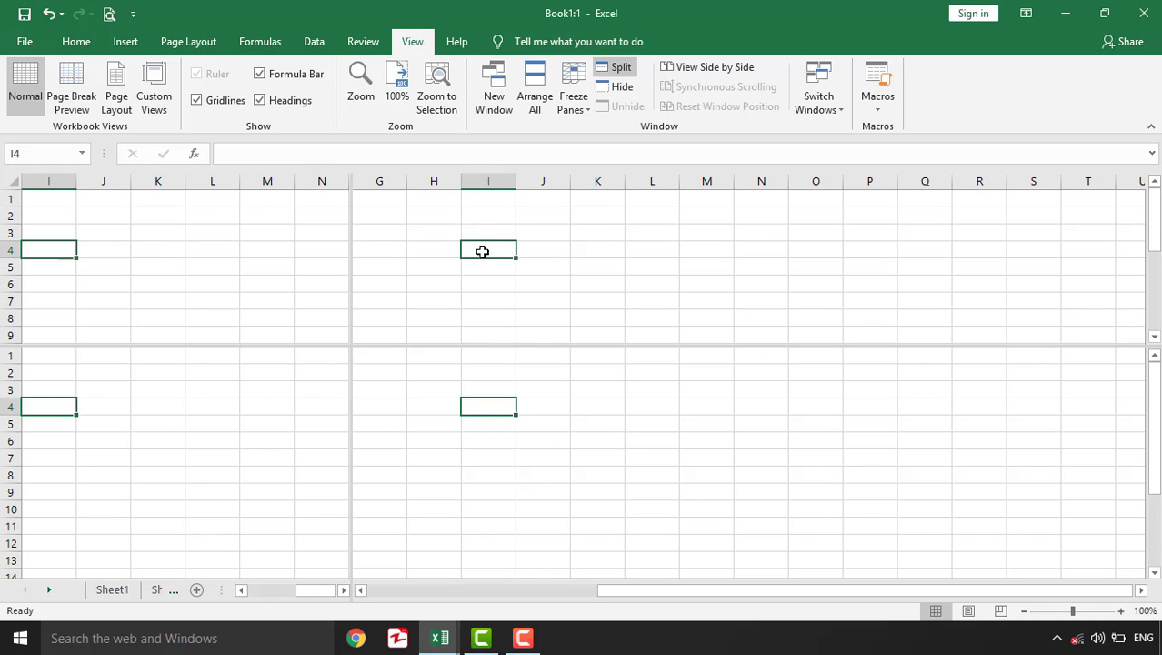
left_click(617, 87)
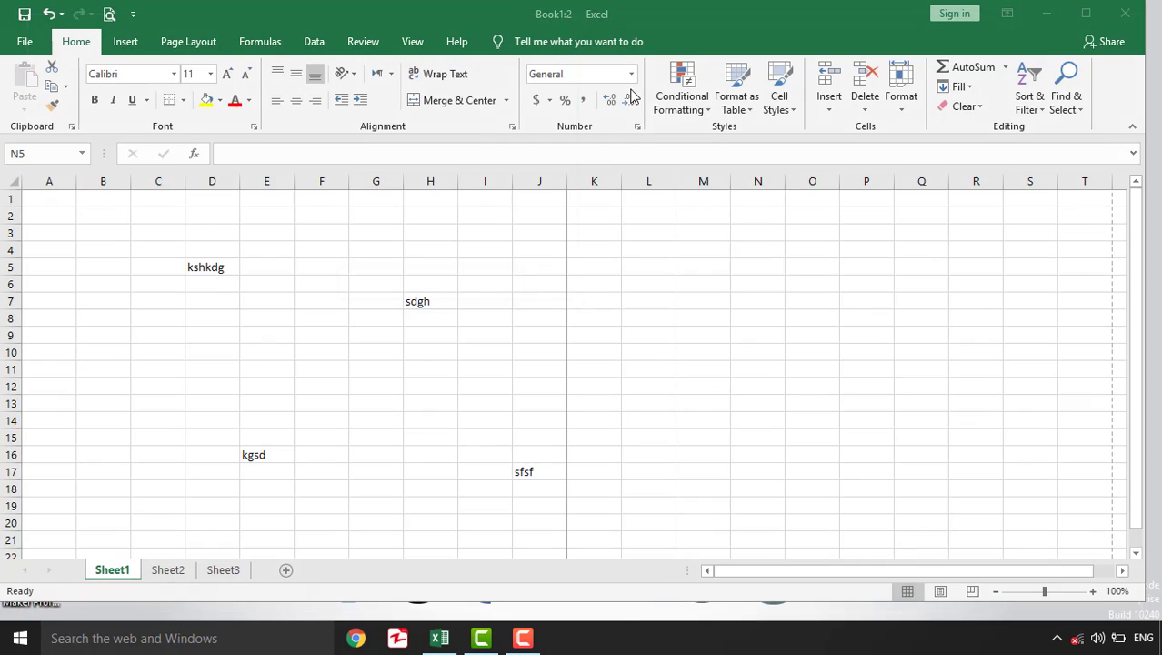
left_click(414, 45)
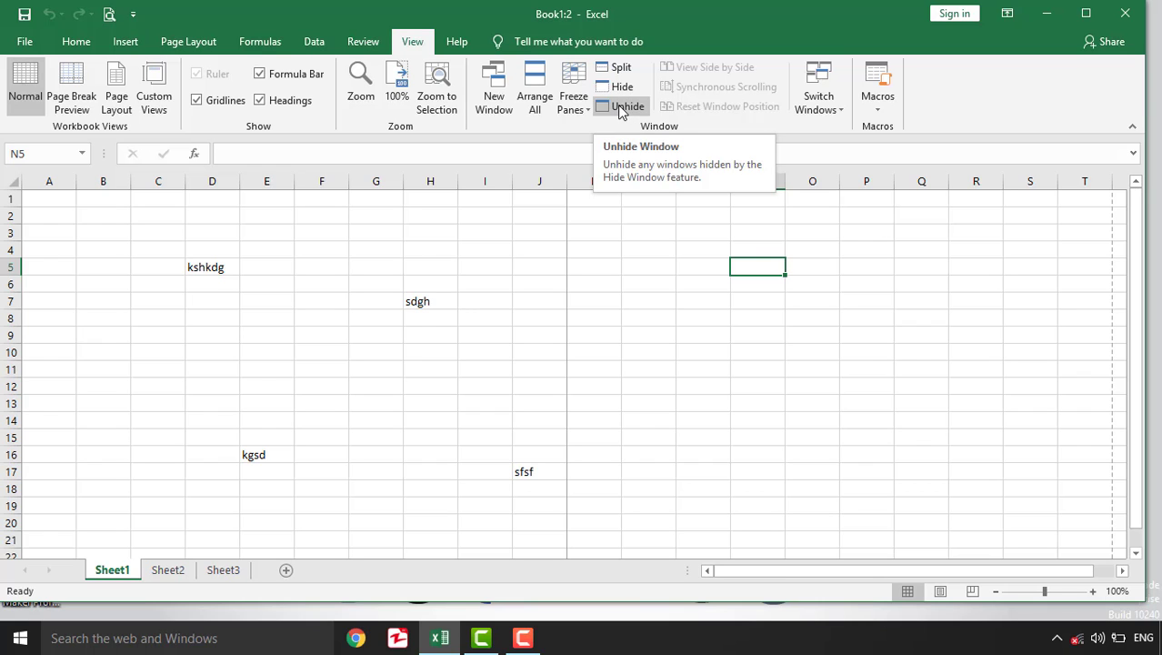
left_click(619, 107)
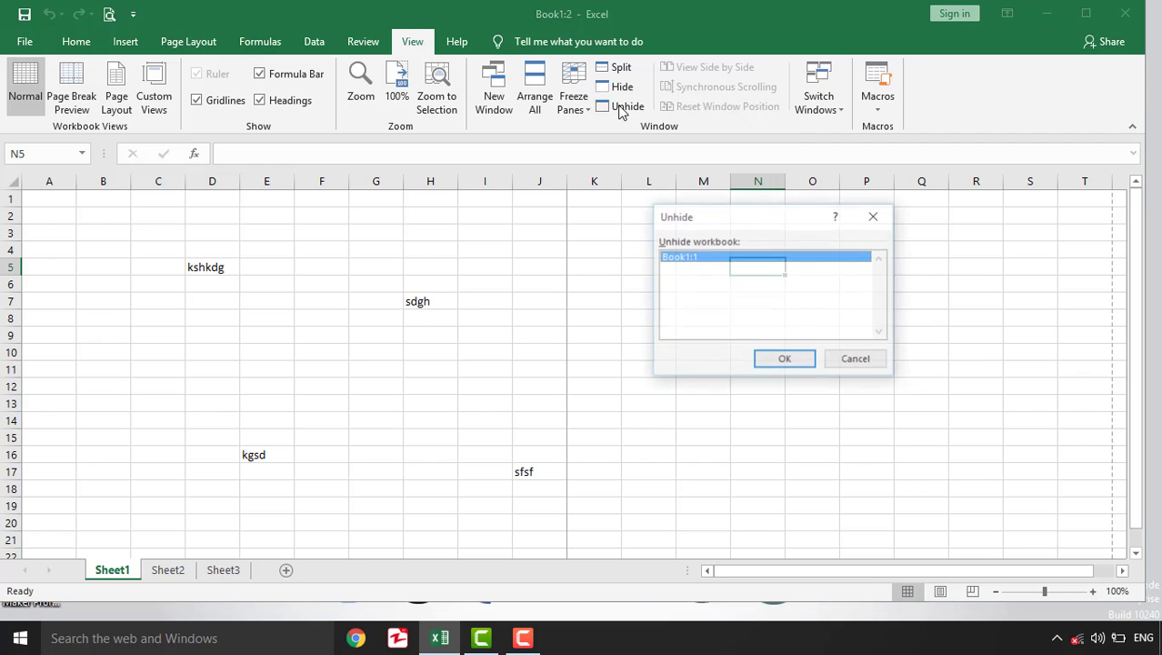
left_click(782, 361)
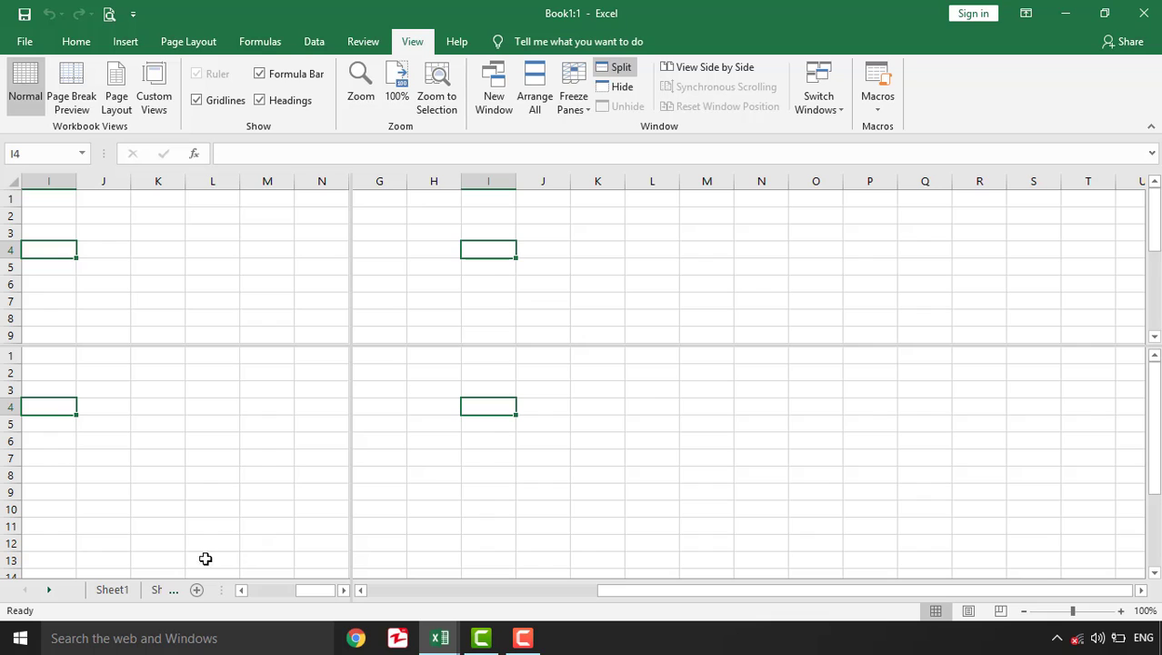
Show Book1's two windows side by side on Sheet1 and test scrolling in the lower window.
left_click(112, 596)
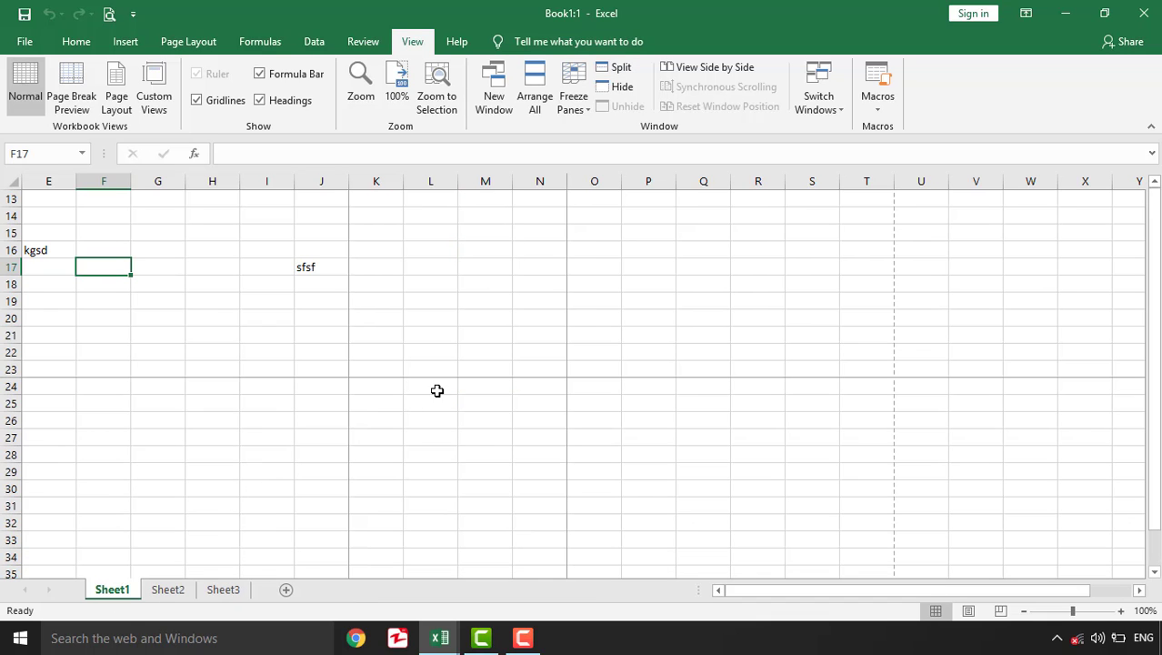
left_click(658, 331)
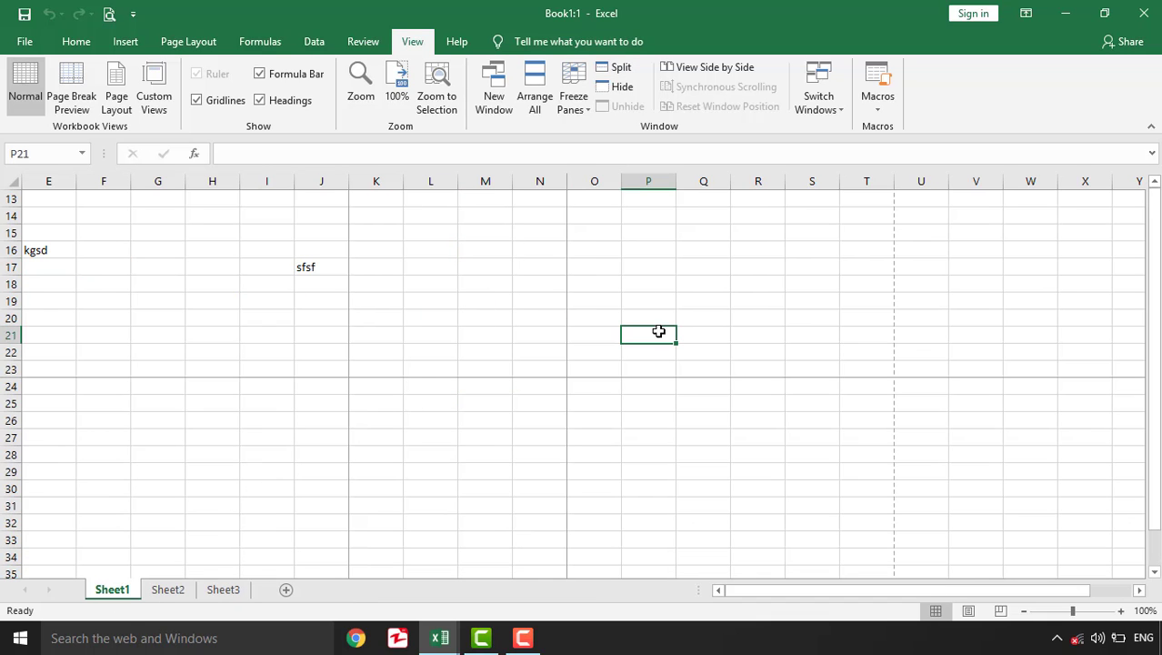
left_click(714, 67)
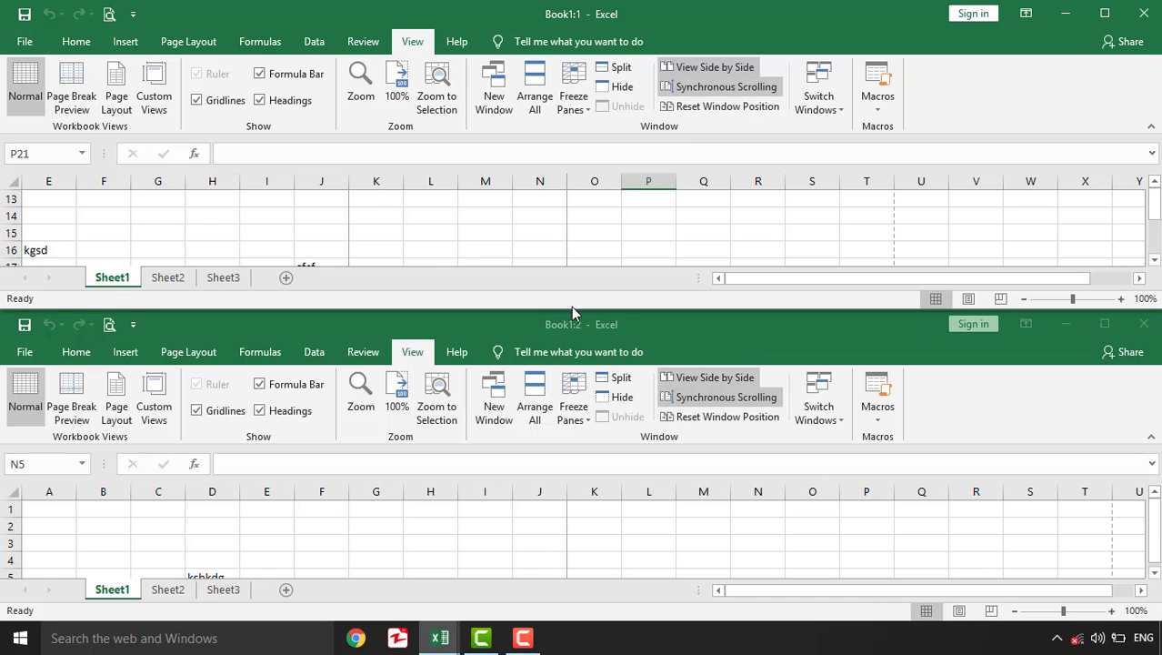
left_click(588, 220)
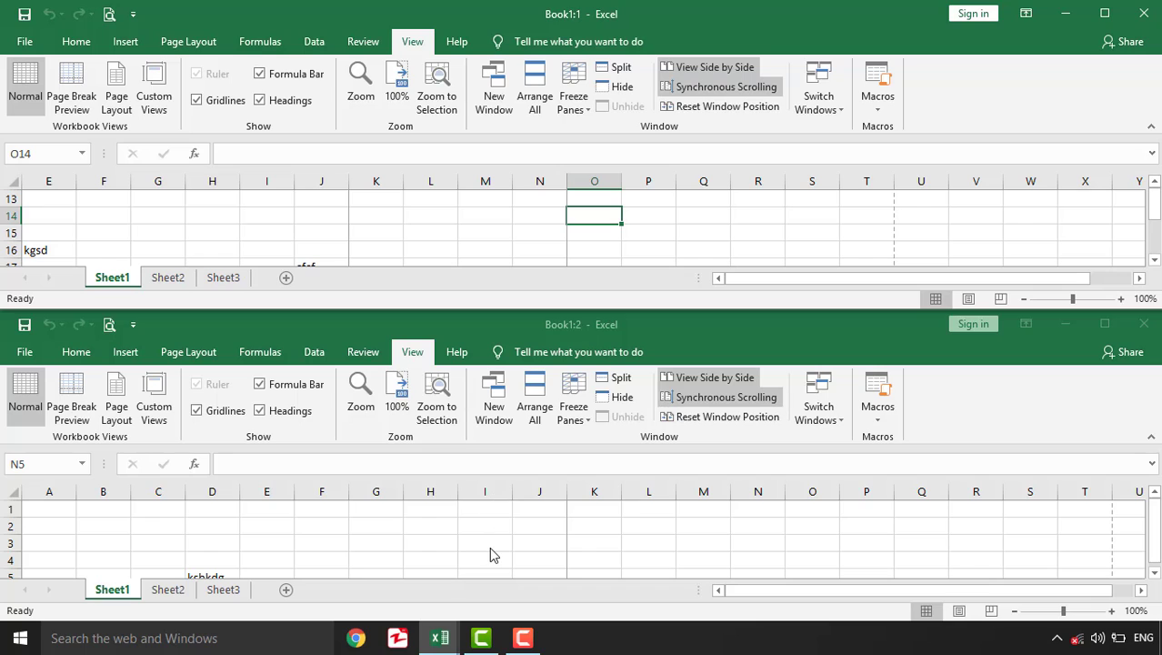
left_click(489, 546)
scroll(489, 546, "down", 5)
scroll(489, 546, "up", 5)
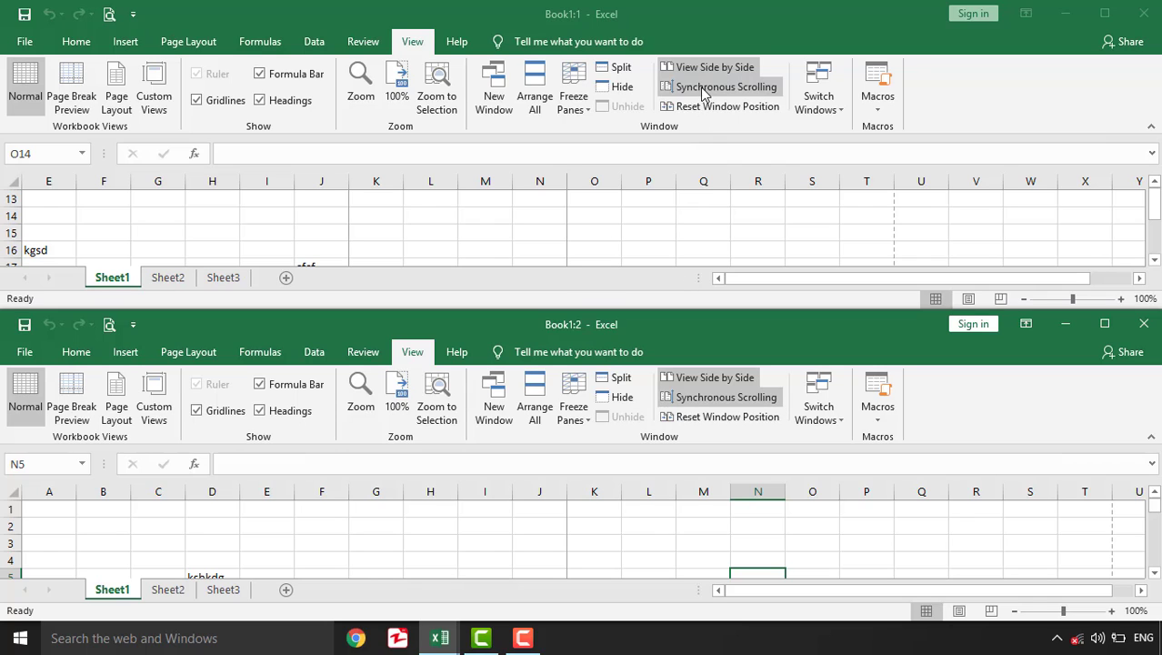
scroll(711, 213, "down", 3)
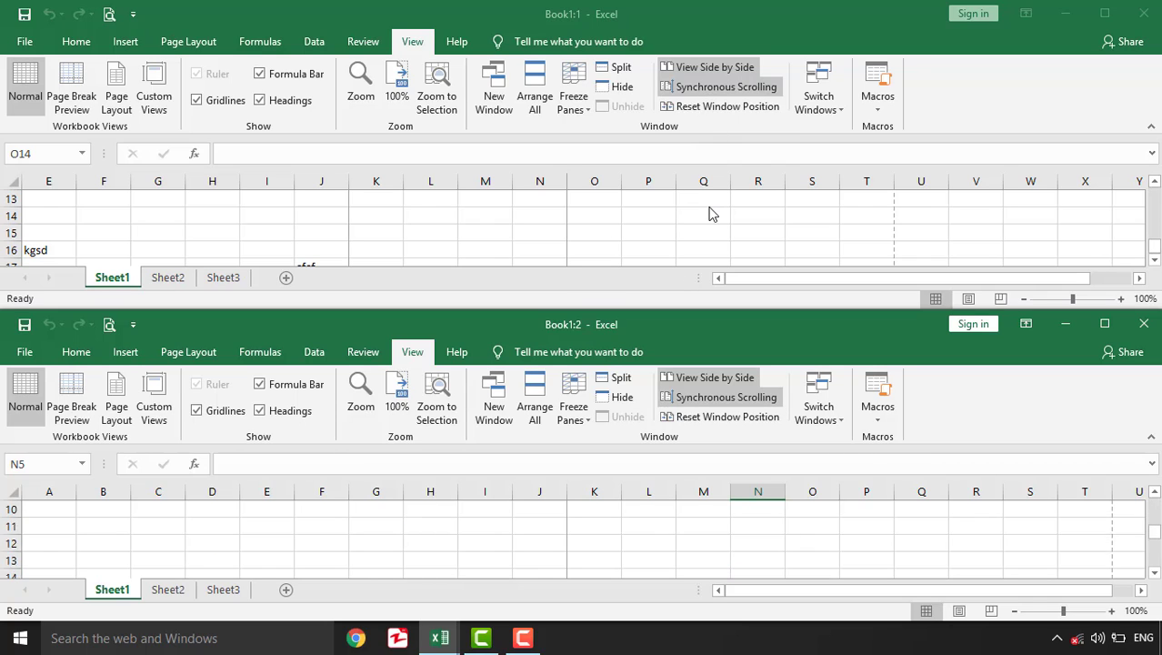
scroll(711, 213, "up", 3)
Enter shdf in O14 of the upper window and ssdf in N5 of the lower window.
left_click(480, 222)
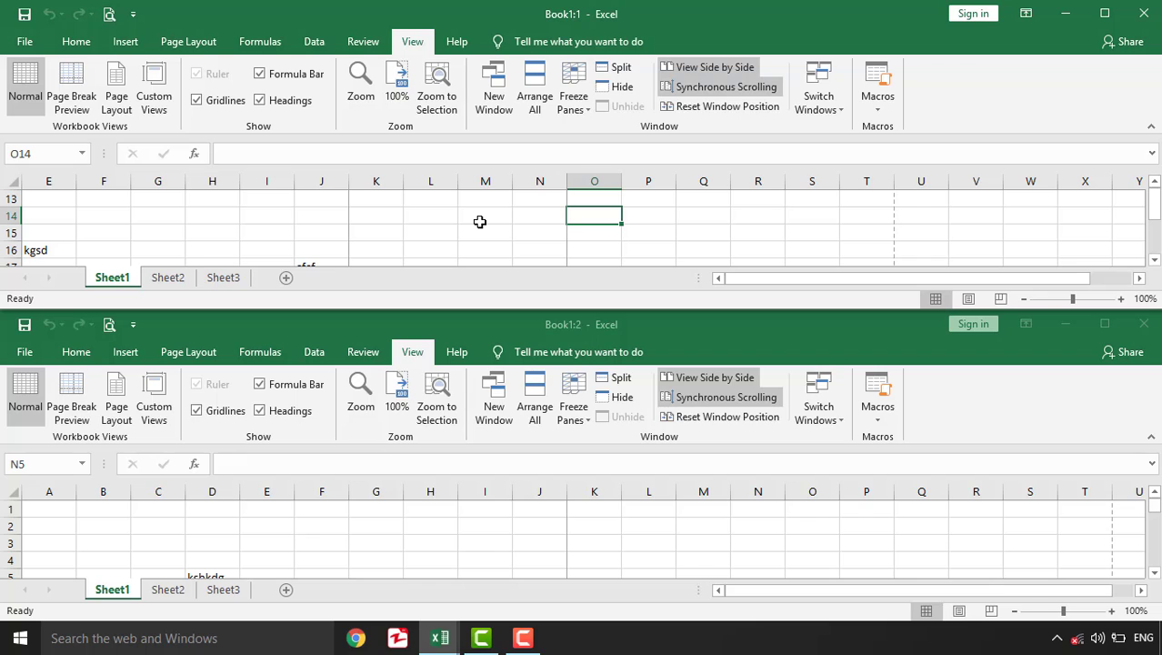
type("shdf")
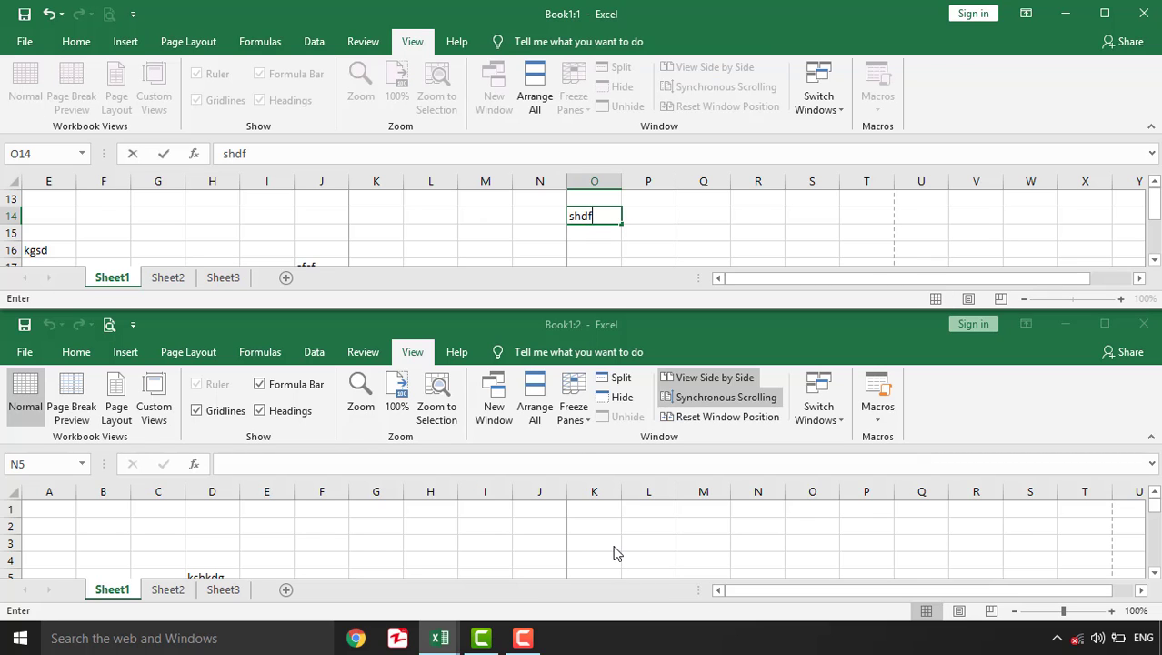
left_click(615, 552)
type("ssdf")
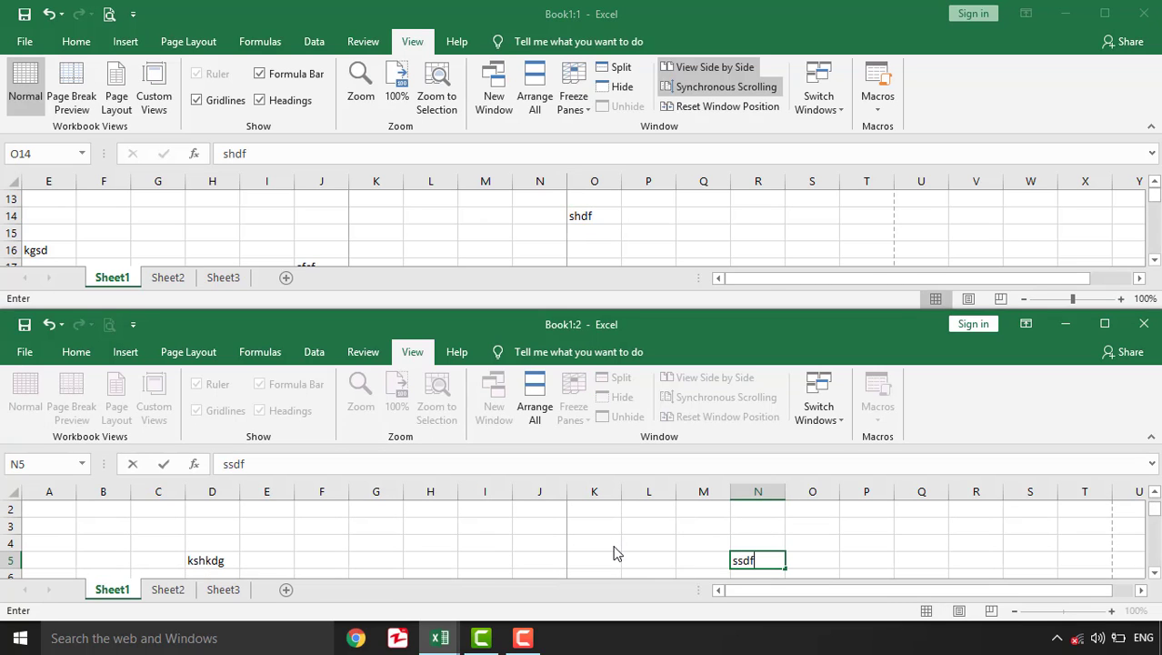
left_click(607, 218)
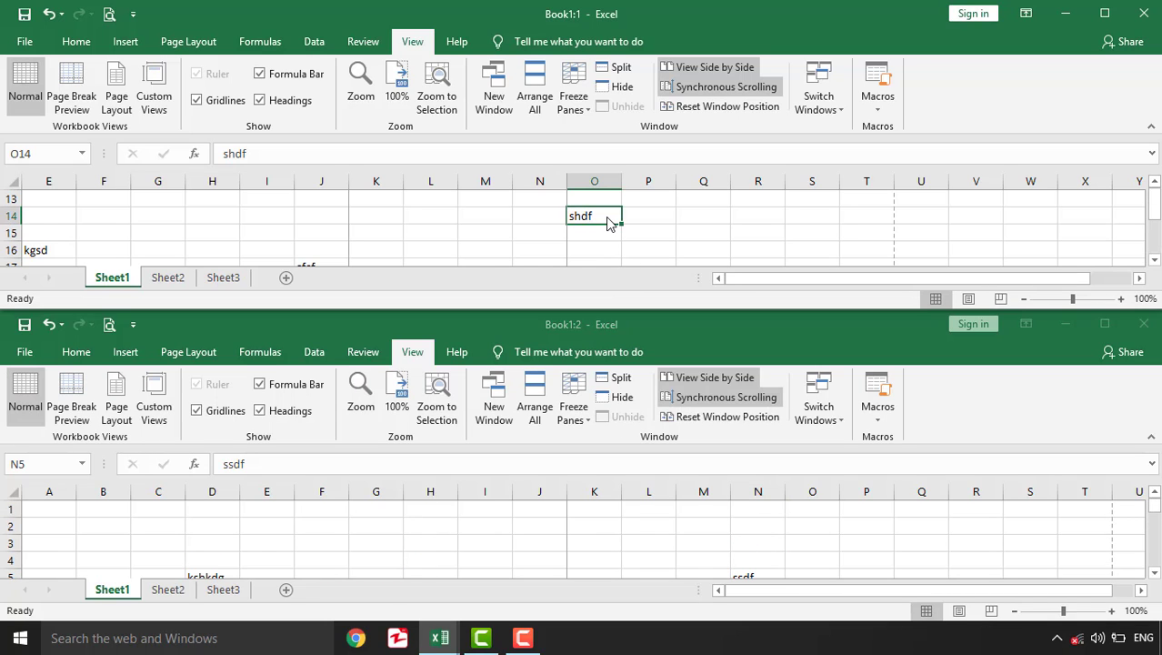
Turn off synchronous scrolling between the two windows.
left_click(710, 539)
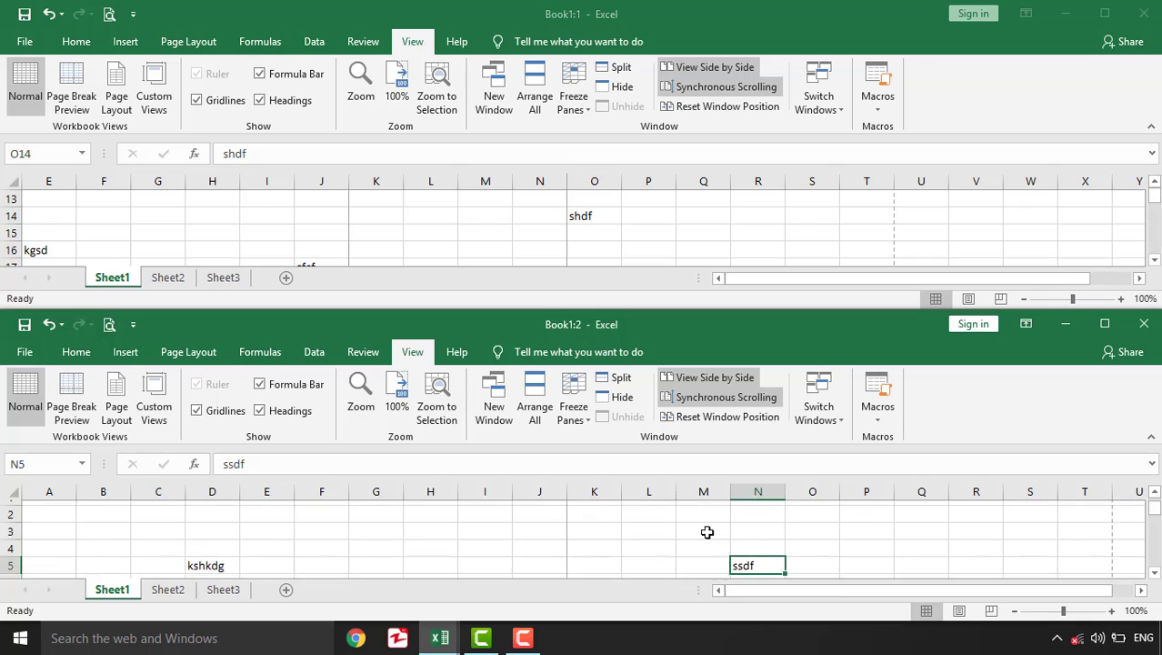
left_click(580, 221)
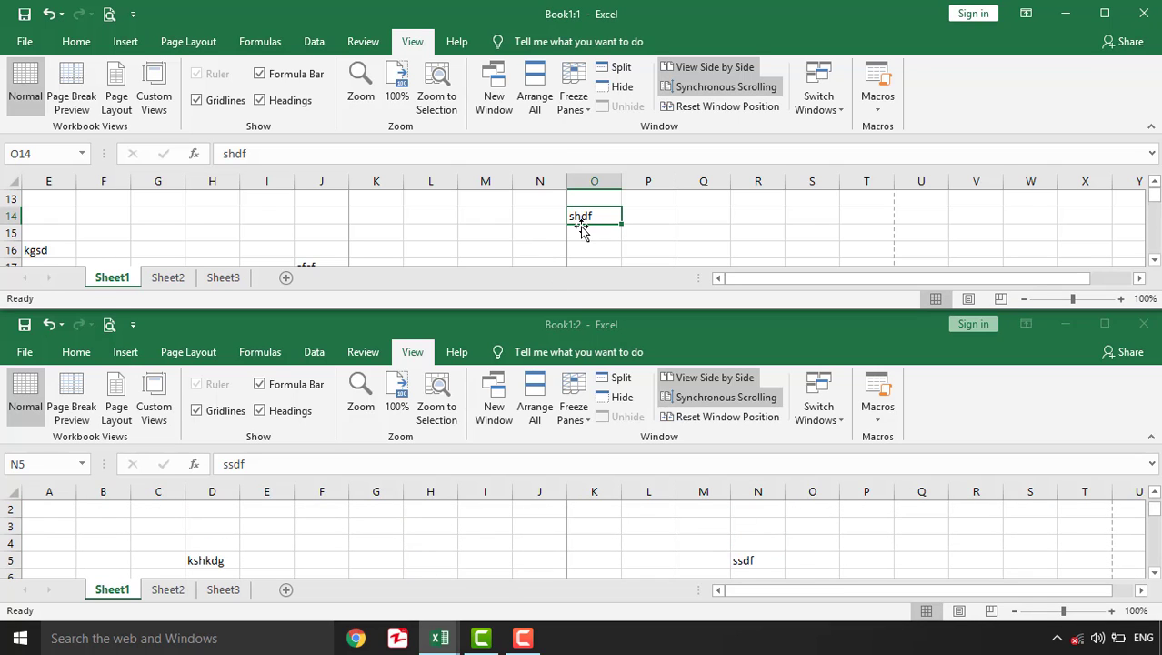
left_click(708, 90)
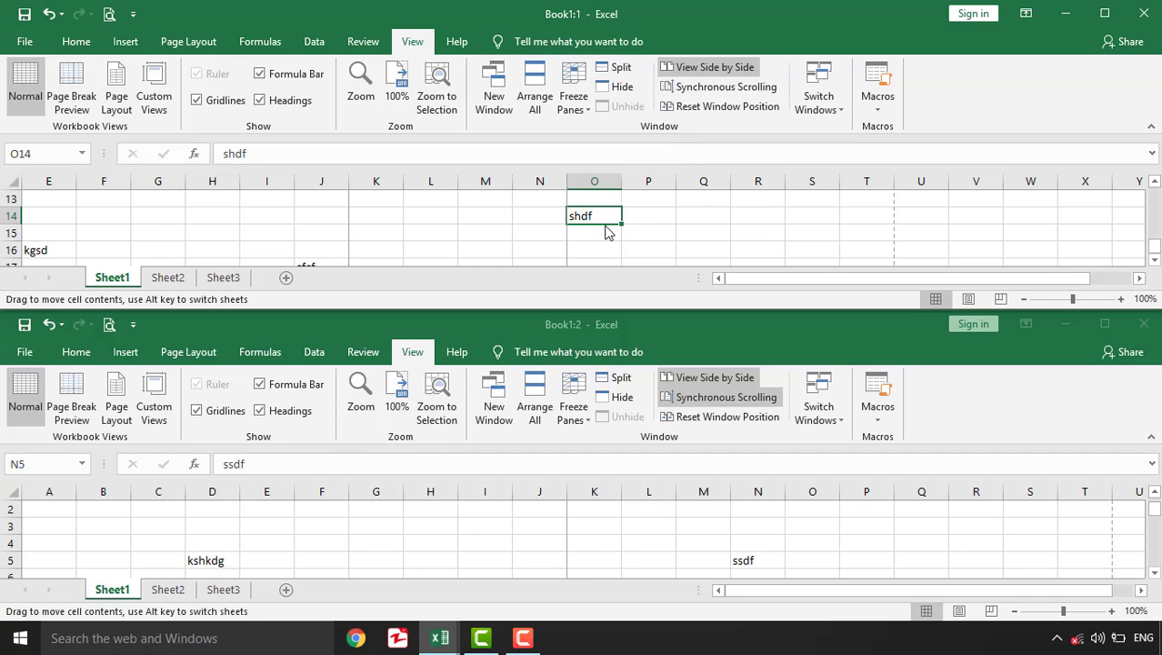
Reset the Book1:1 and Book1:2 window positions, then turn View Side by Side off.
left_click(664, 537)
scroll(658, 530, "up", 1)
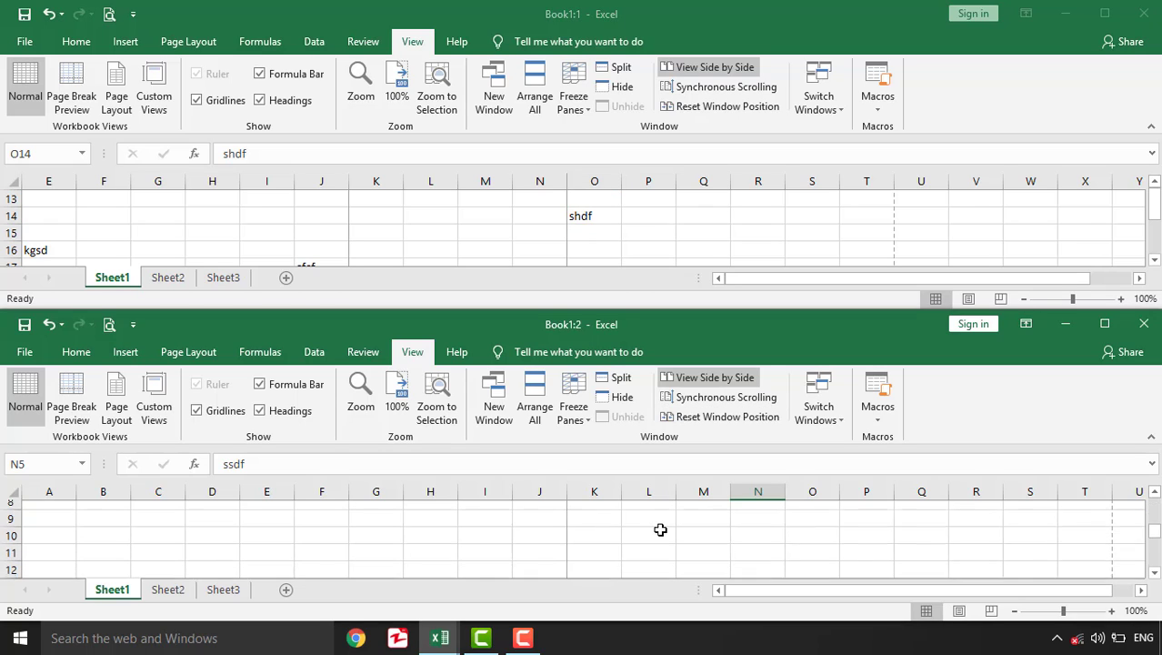
left_click(624, 260)
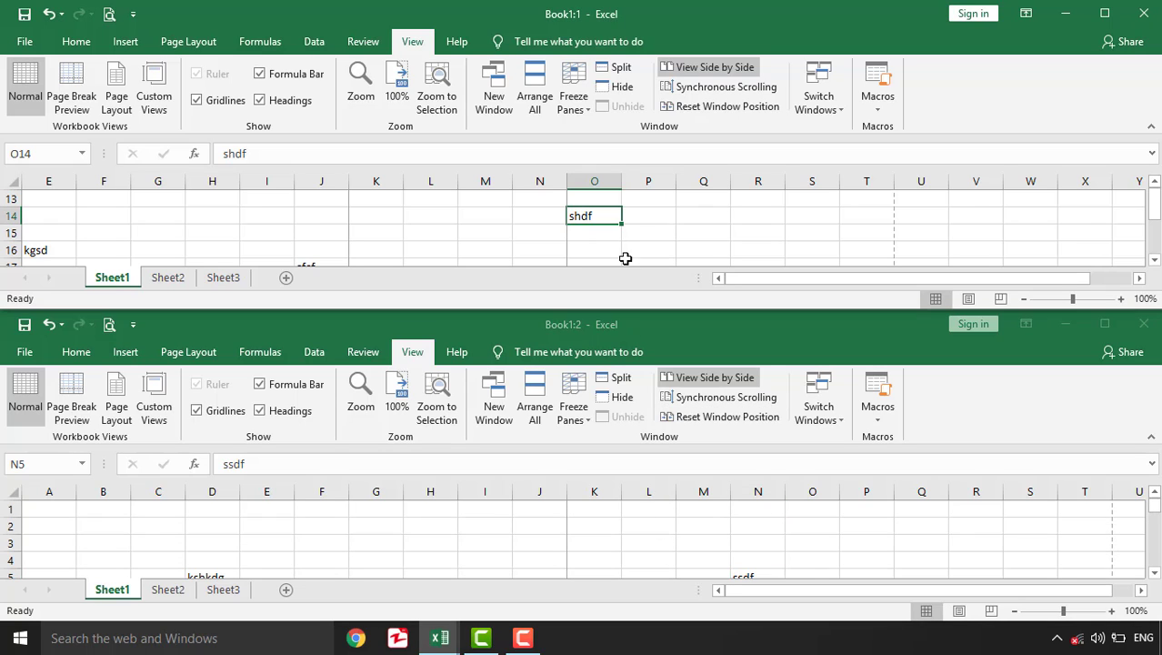
left_click(727, 106)
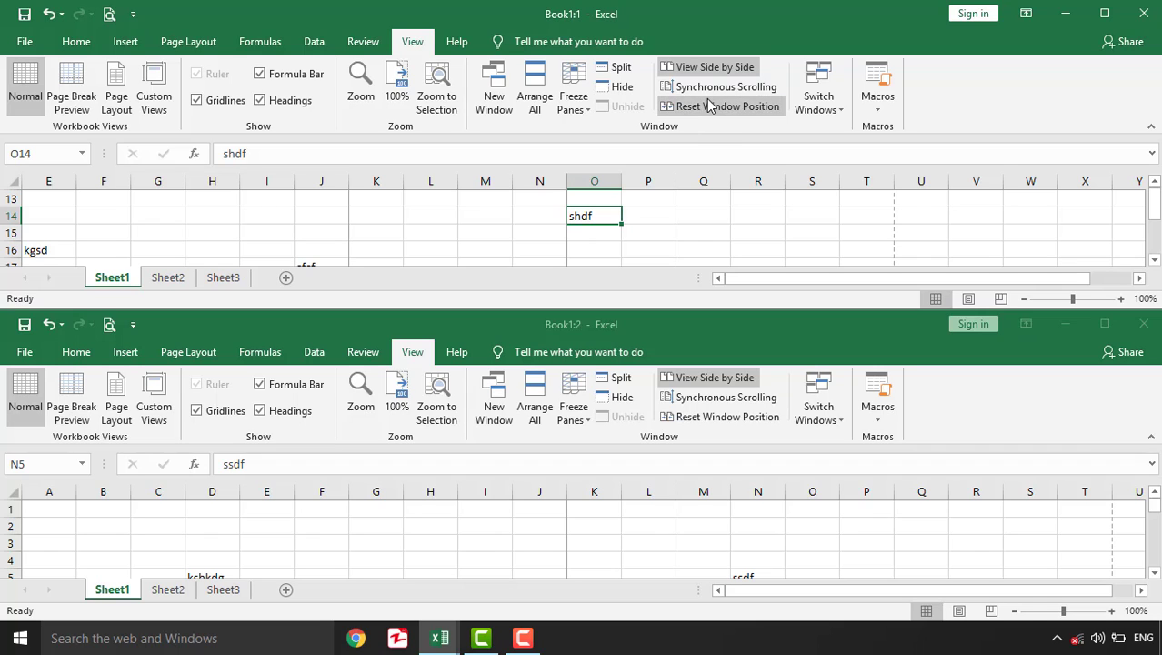
left_click(713, 106)
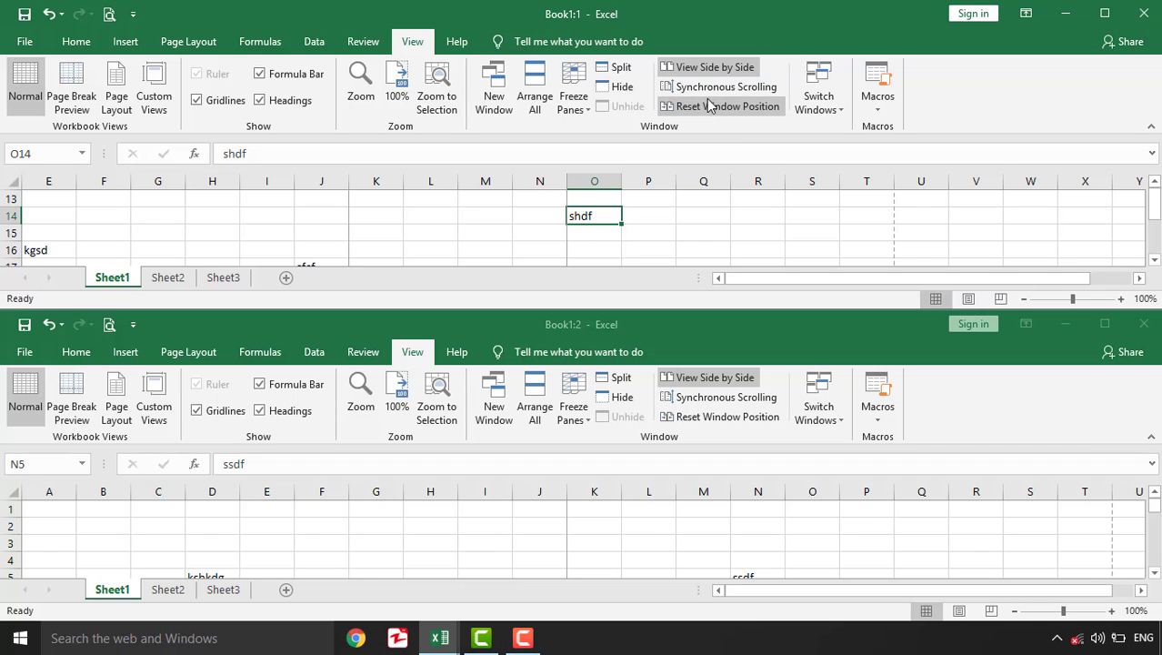
left_click(677, 230)
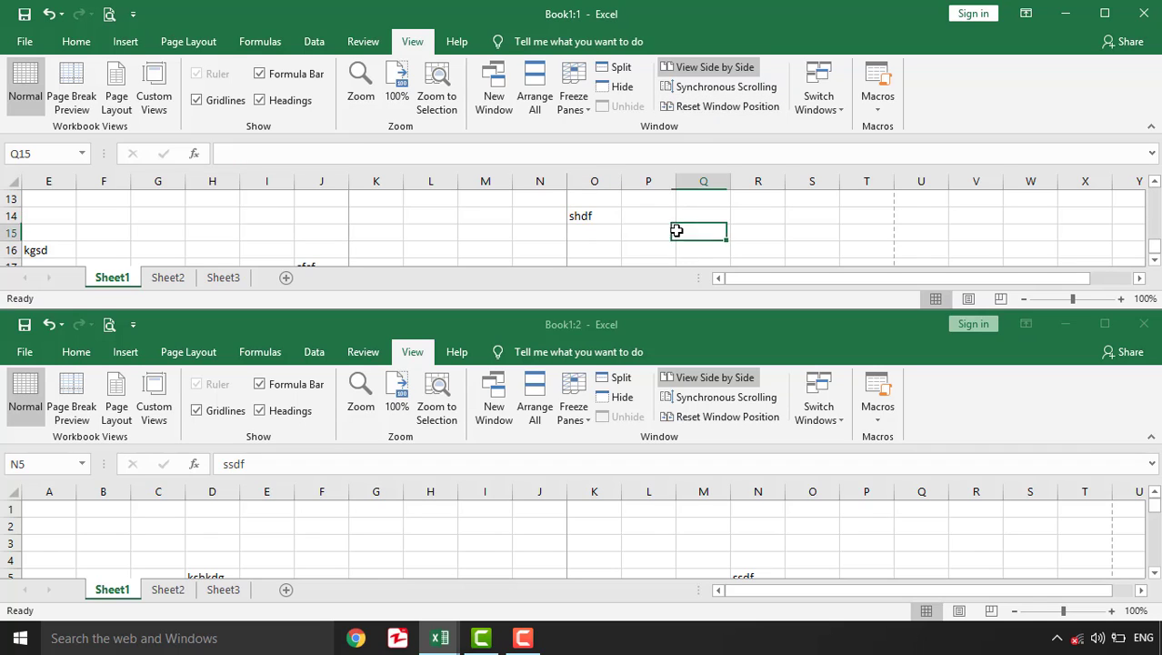
left_click(714, 69)
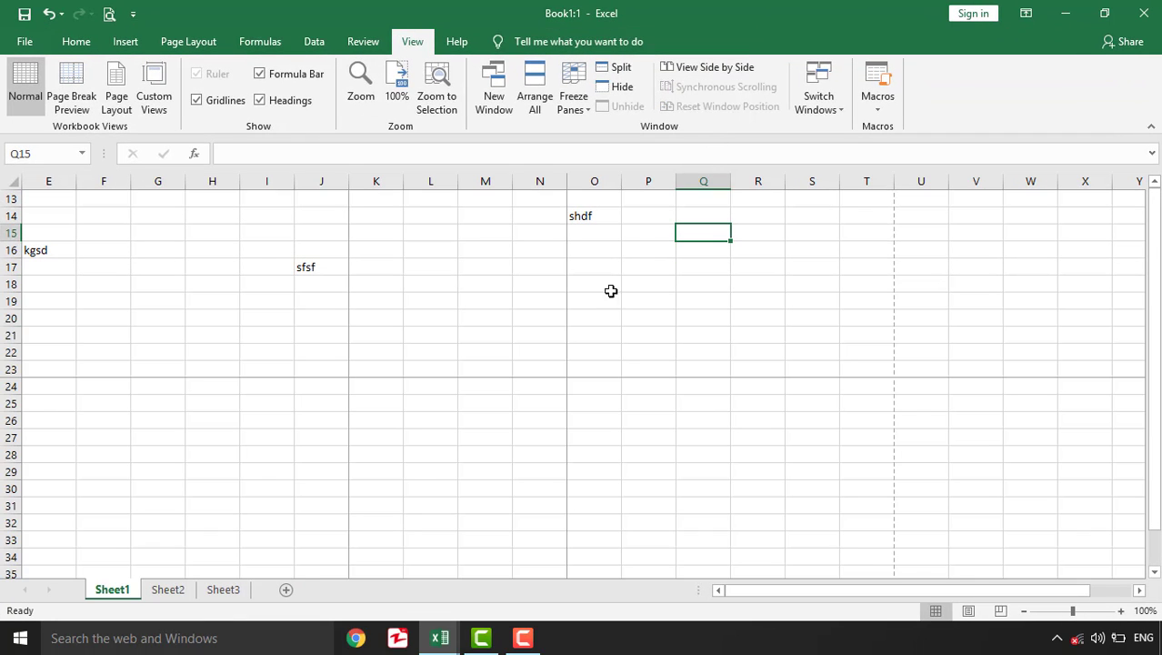
Use Switch Windows to bring Book1:2 forward, then Book1:1, then Book1:2 again.
left_click(600, 347)
left_click(830, 95)
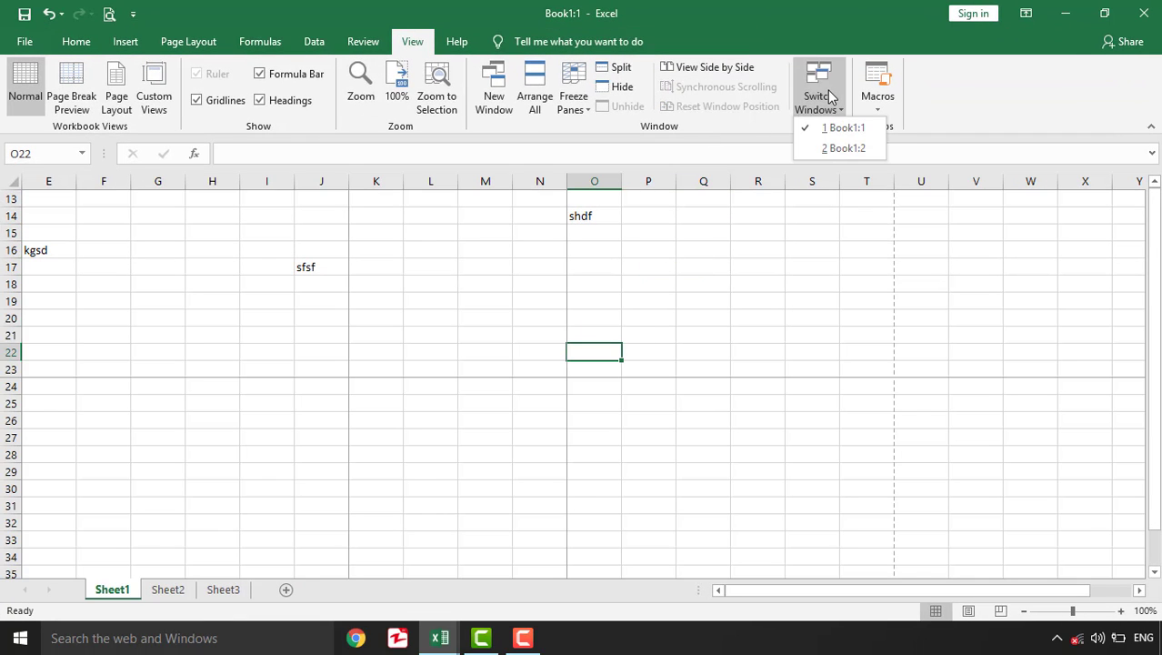
left_click(837, 148)
left_click(670, 279)
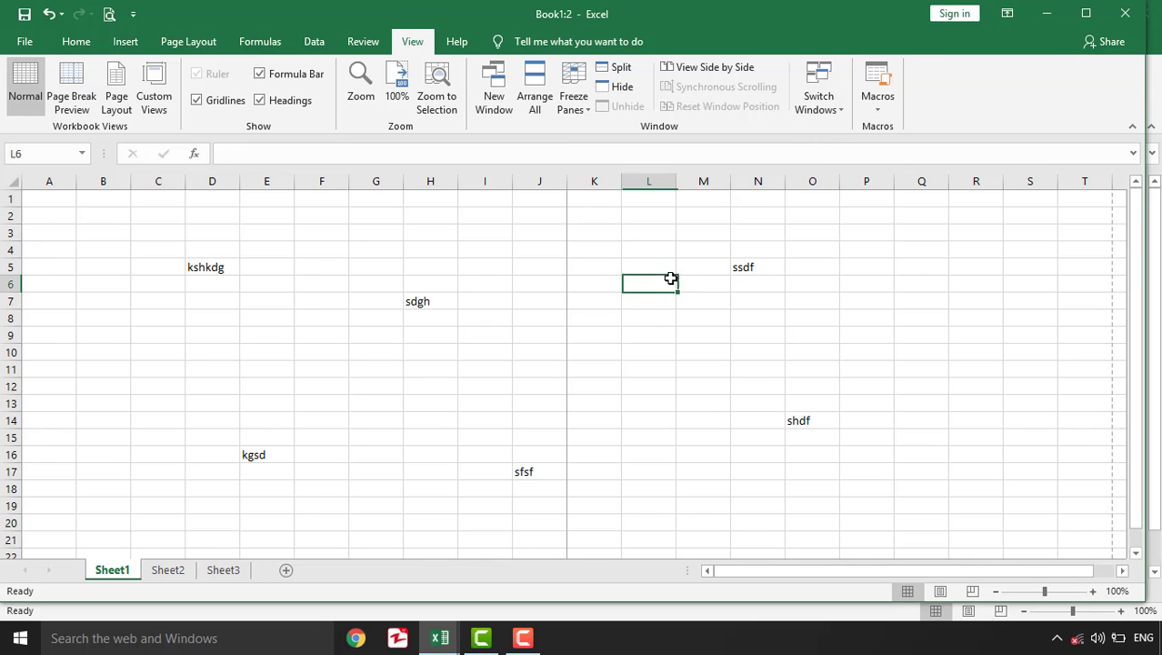
left_click(819, 95)
left_click(832, 133)
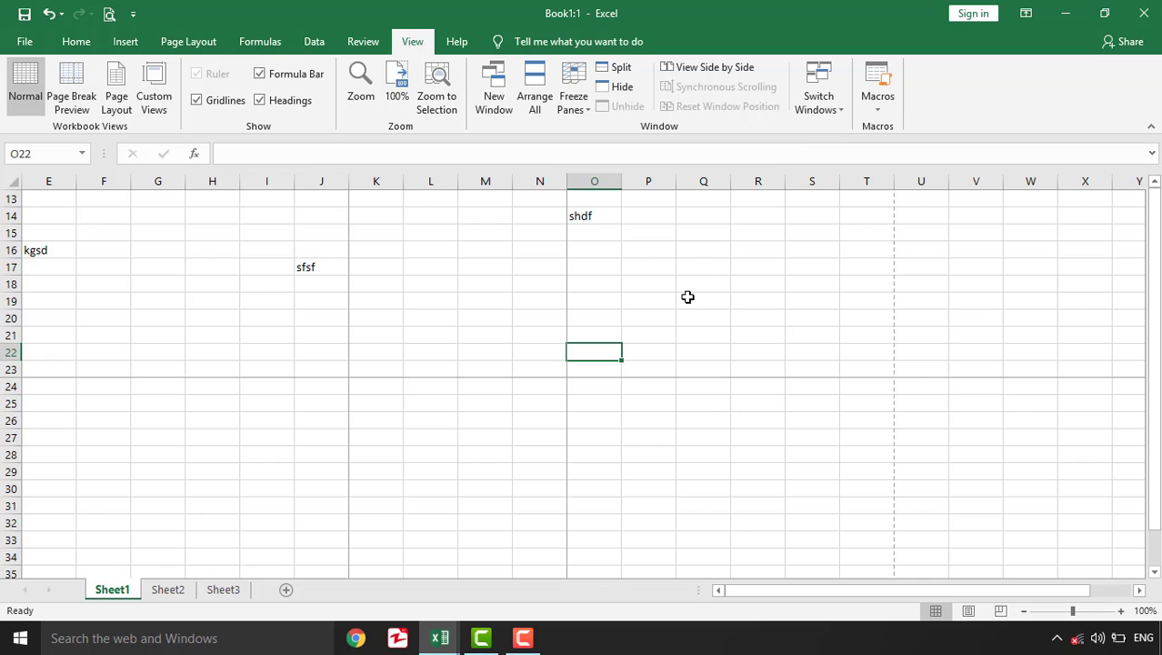
left_click(818, 95)
left_click(832, 148)
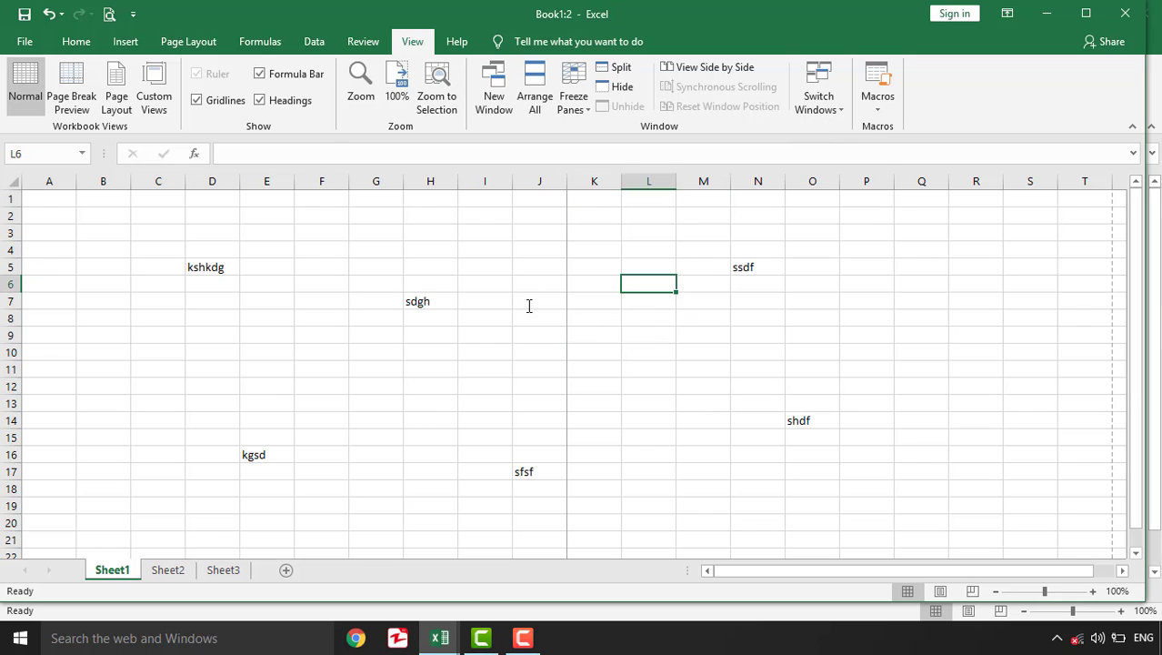
left_click(495, 351)
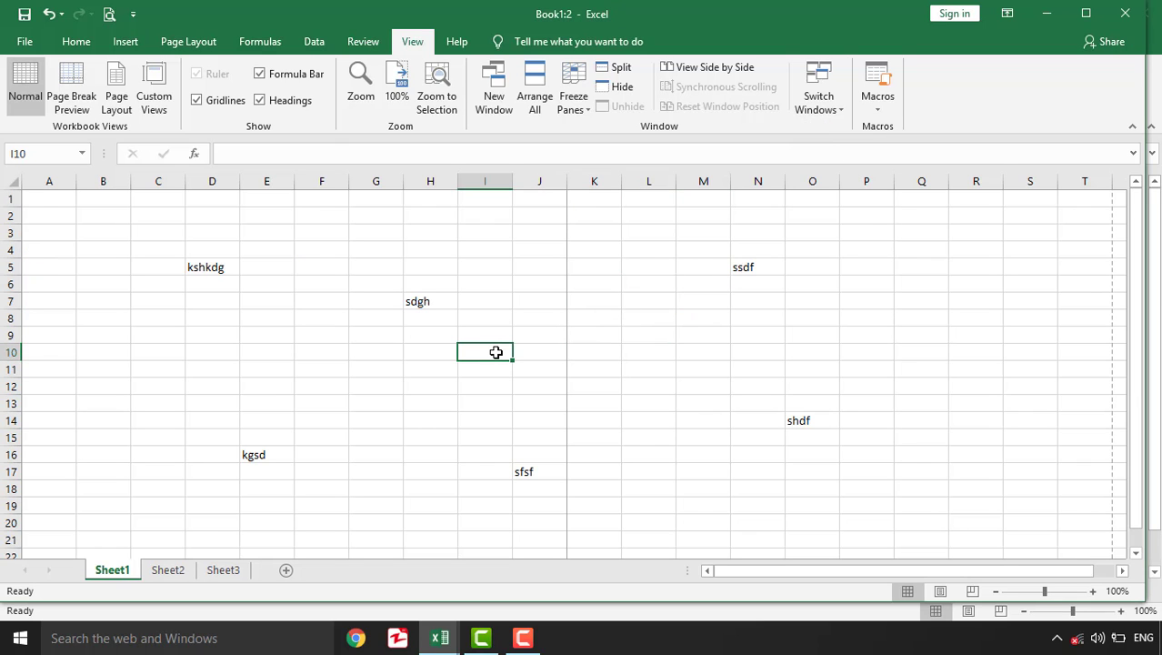
left_click(875, 107)
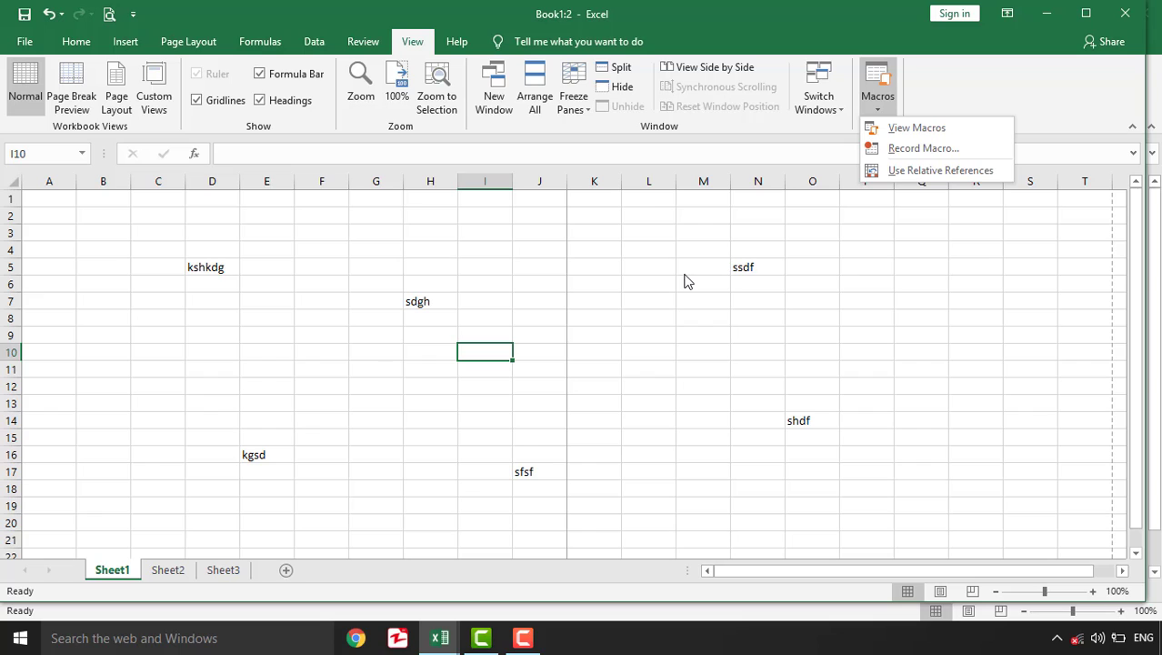
left_click(592, 323)
left_click(592, 320)
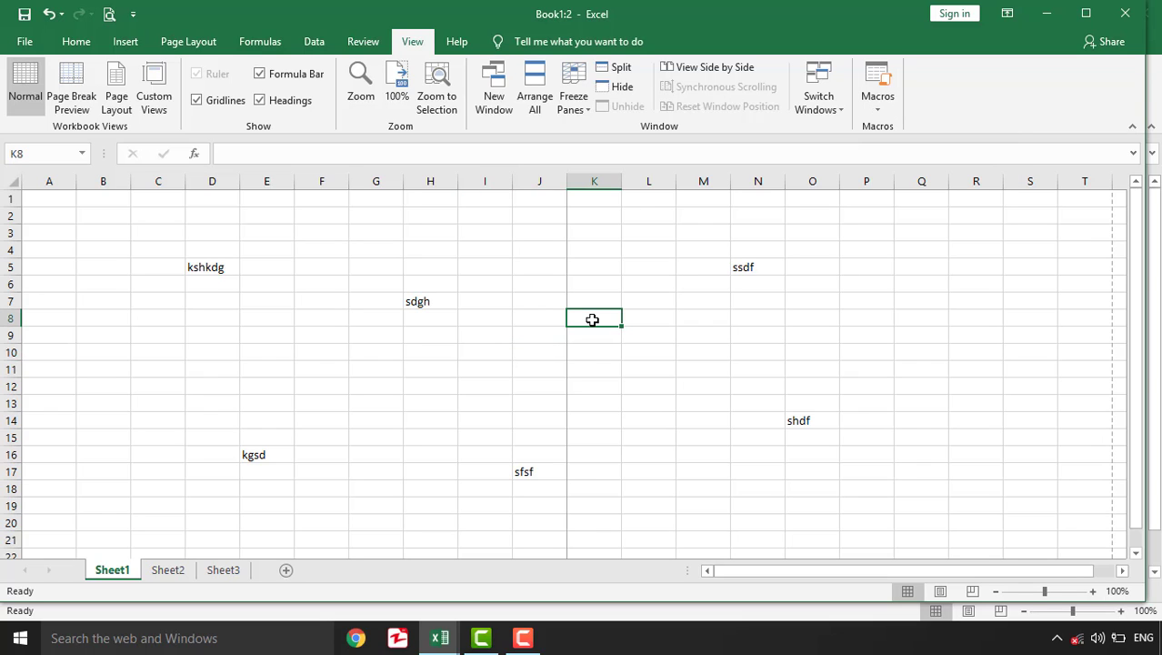